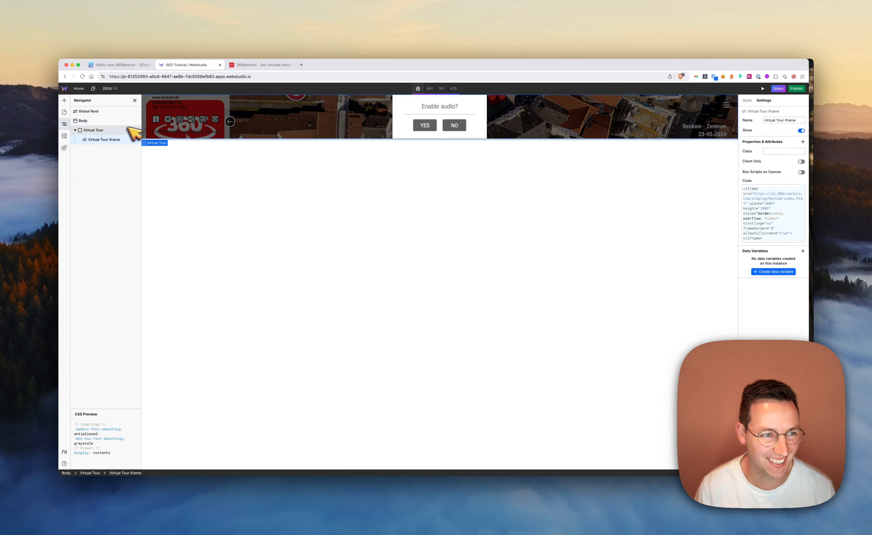
# Set the Virtual Tour box to flex display with a width of 100 vw and a height of 100 vh
pyautogui.click(107, 130)
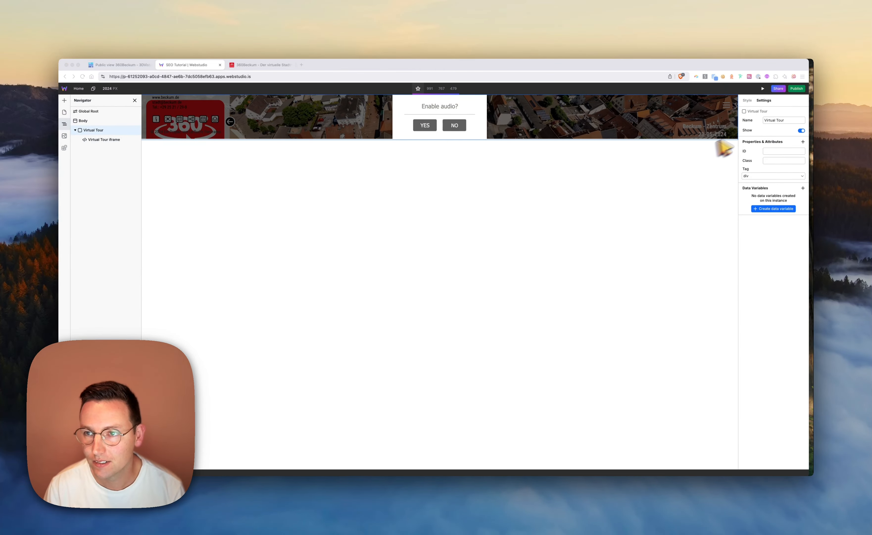
pyautogui.click(749, 100)
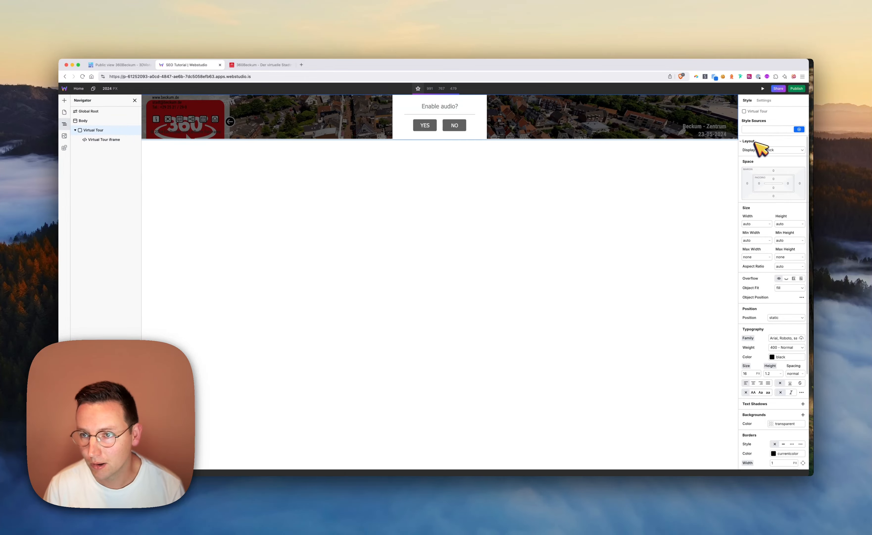
pyautogui.click(777, 150)
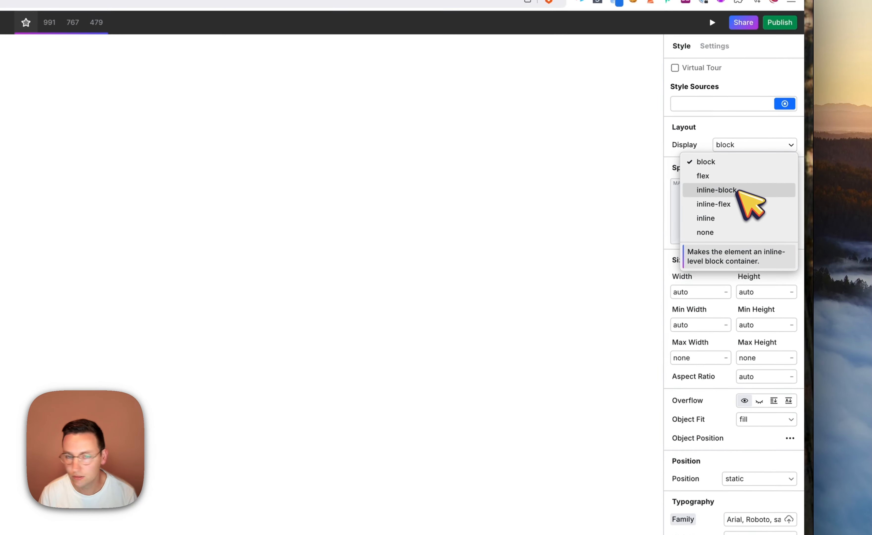
pyautogui.click(716, 176)
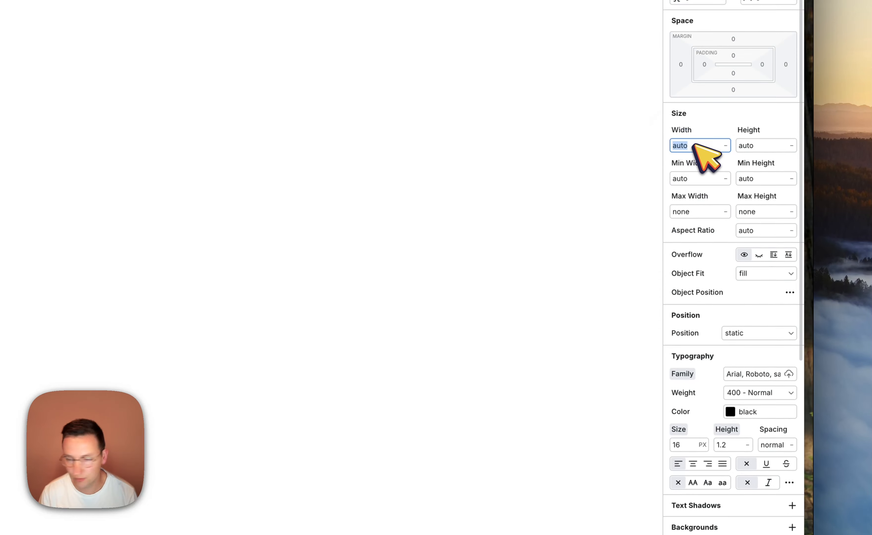
pyautogui.click(695, 145)
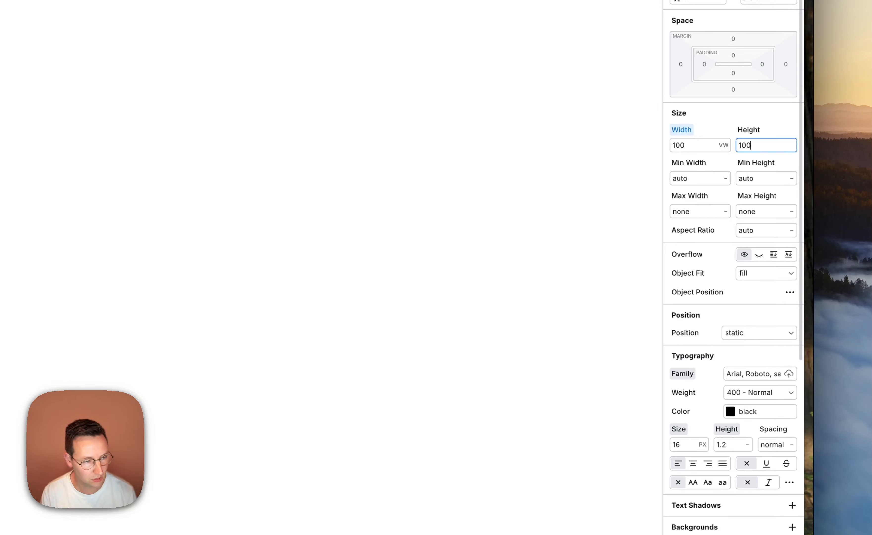
pyautogui.write('h')
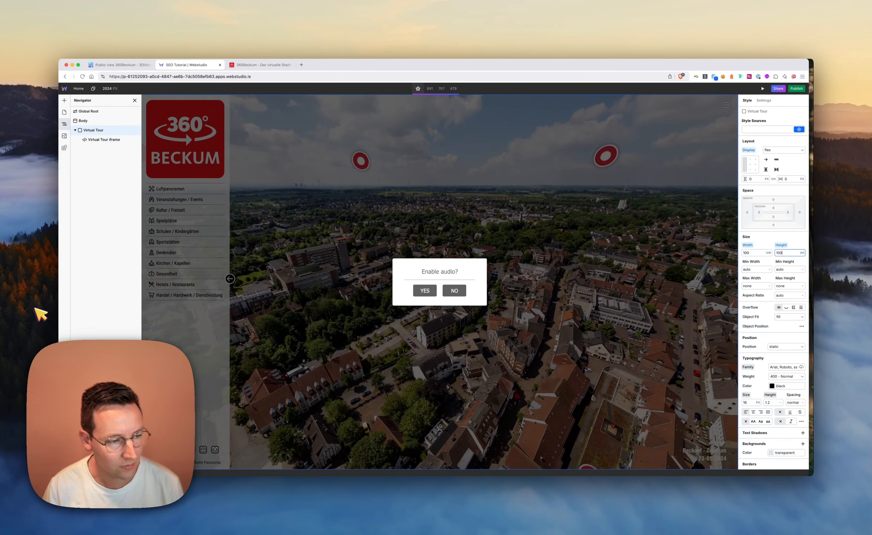
# Give the Virtual Tour box an absolute position with a z-index of 1
pyautogui.scroll(-1, 791, 334)
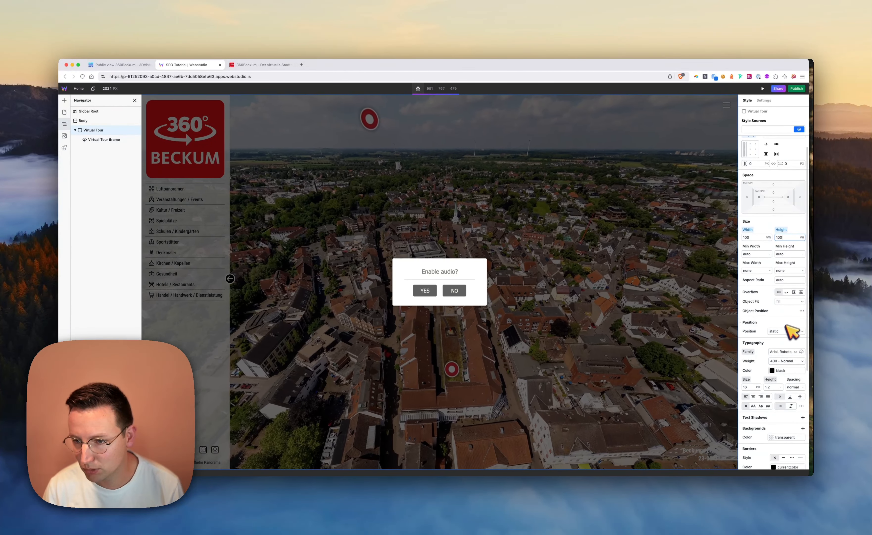
pyautogui.click(785, 331)
pyautogui.click(776, 353)
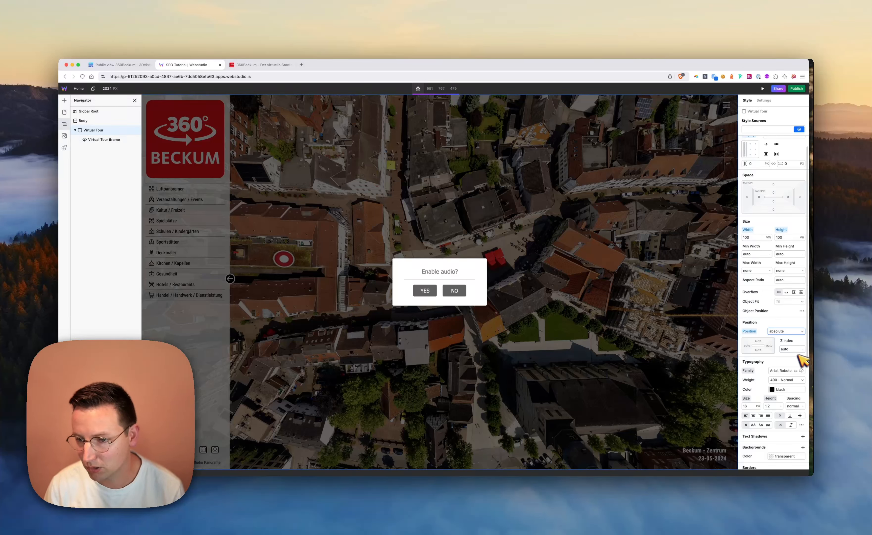
pyautogui.press('Return')
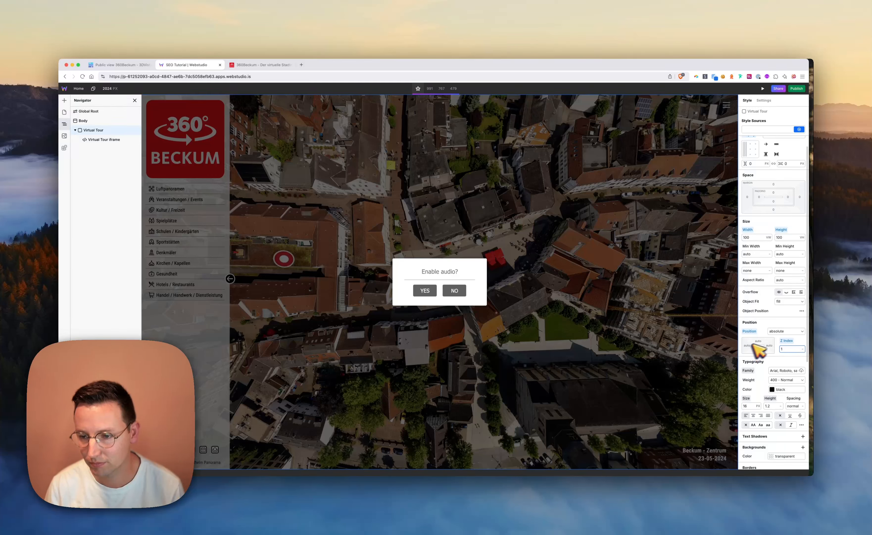
# Convert the Virtual Tour box's local styles to a reusable token and decline the audio request in the embedded tour
pyautogui.scroll(2, 787, 256)
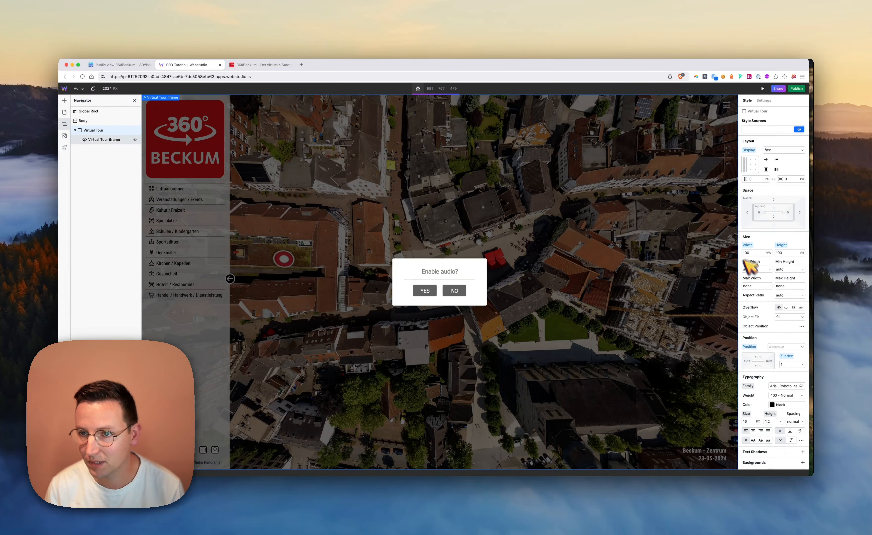
pyautogui.click(801, 130)
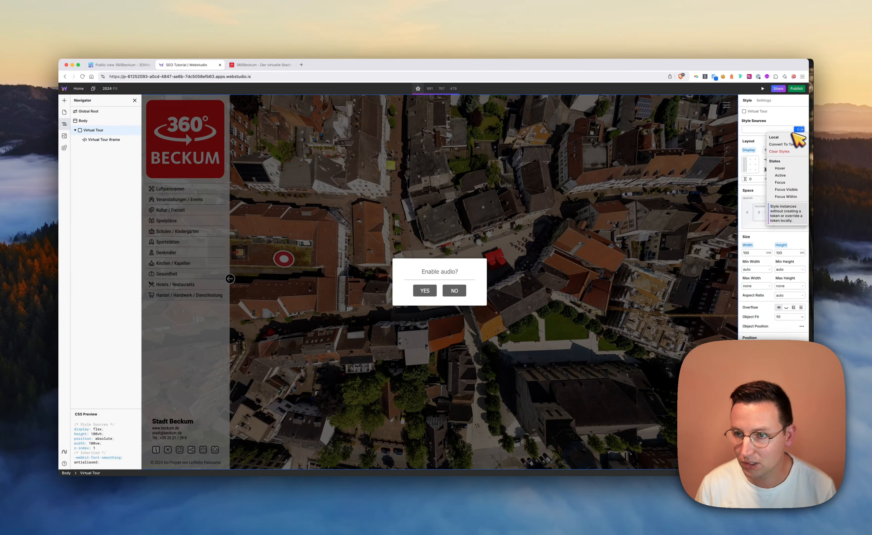
pyautogui.click(782, 145)
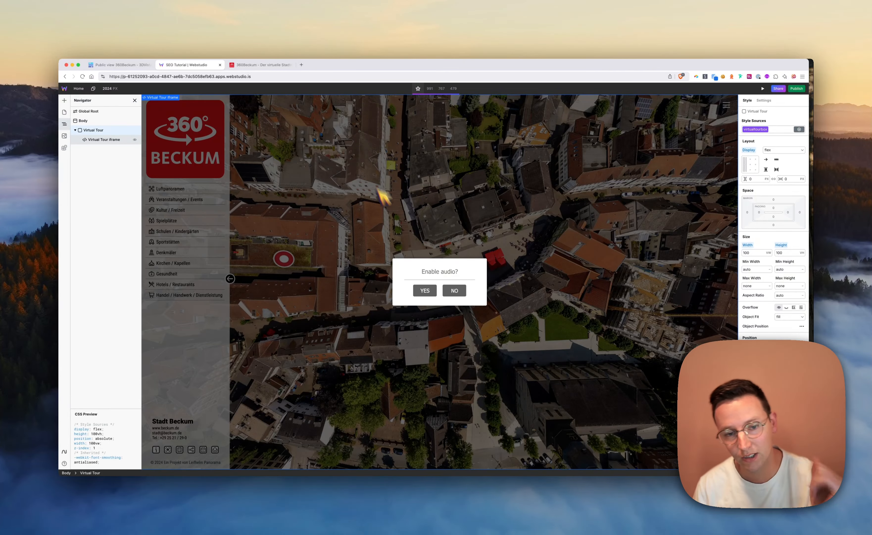
pyautogui.click(454, 290)
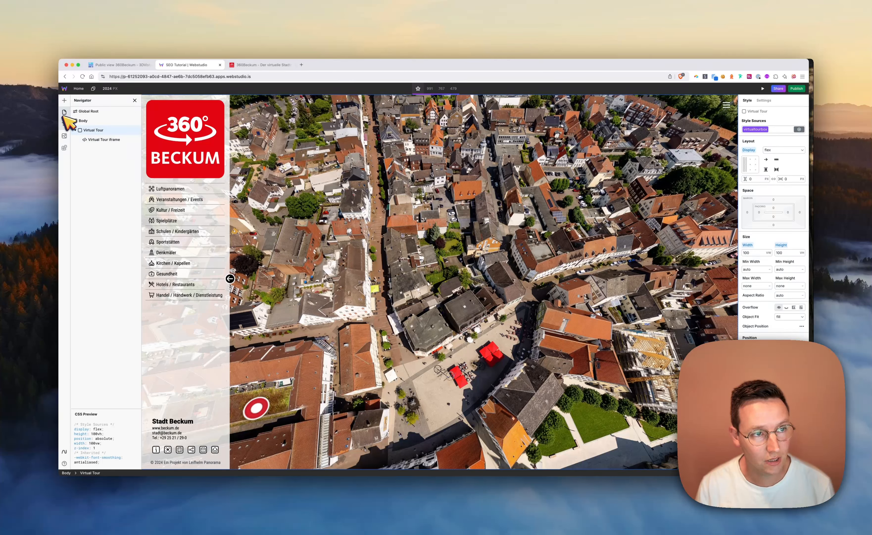
# Turn off the Home page's exclusion from search results in its page settings
pyautogui.click(66, 117)
pyautogui.click(135, 112)
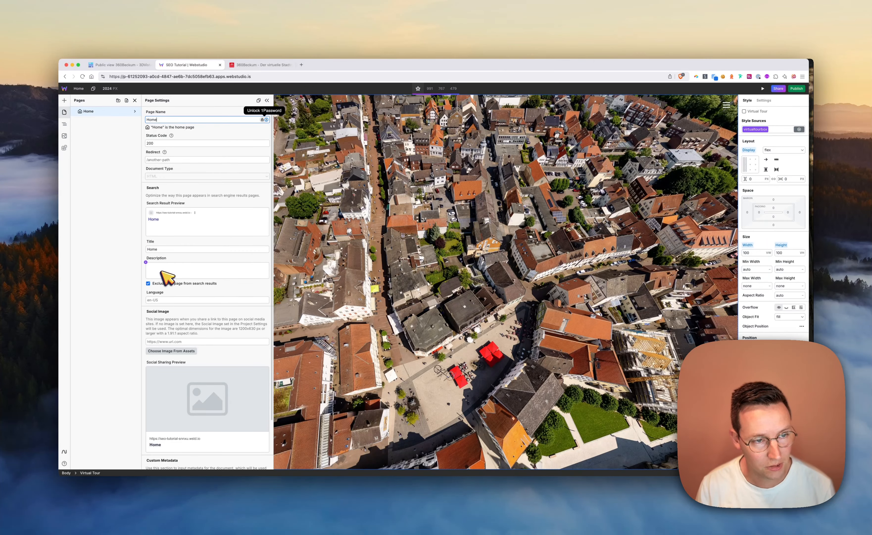
pyautogui.click(186, 285)
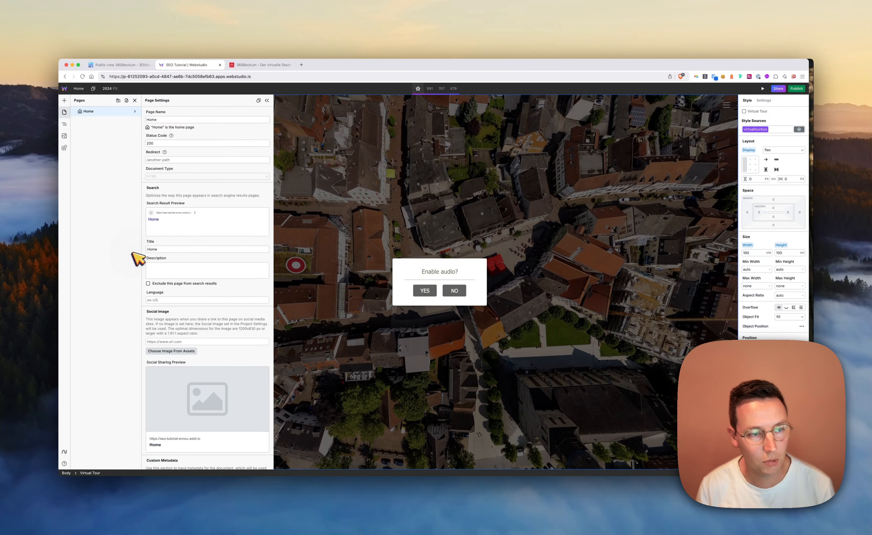
# Paste the title "Virtueller Stadtrundgang durch Beckum, Neubeckum, Roland und Vellern" and the prepared German description of the interactive 360° tour for the Home page
pyautogui.doubleClick(190, 249)
pyautogui.press('super+v')
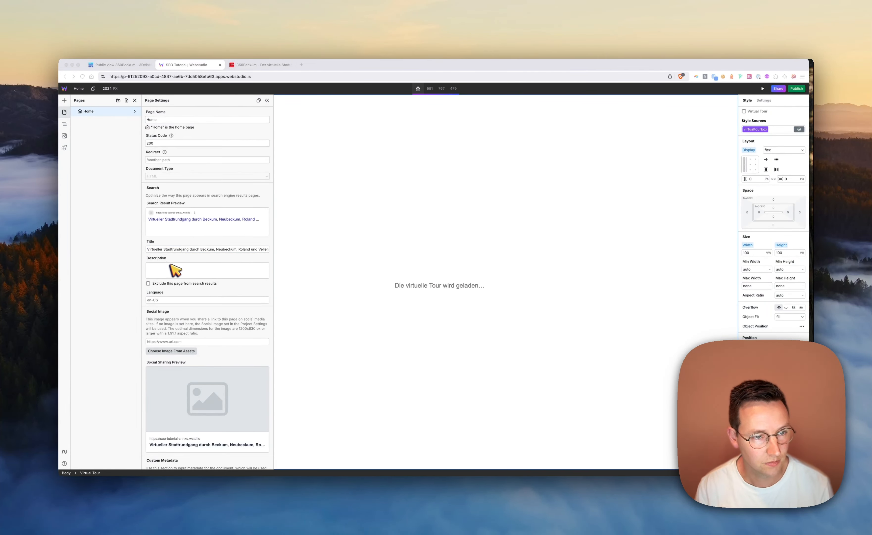
pyautogui.click(175, 270)
pyautogui.write('Der virtuelle Stadtrundgang zeigt Beckum und die umliegenden Stadtteile Neubeckum, Roland und Vellern auf interaktive Weise in 360°. Schau vorbei!')
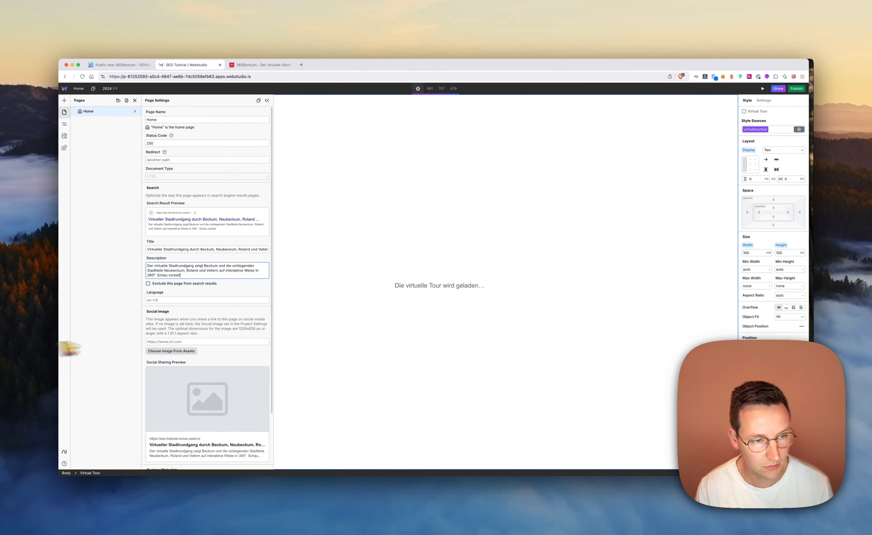
# Set the Home page's language to de-DE
pyautogui.click(193, 301)
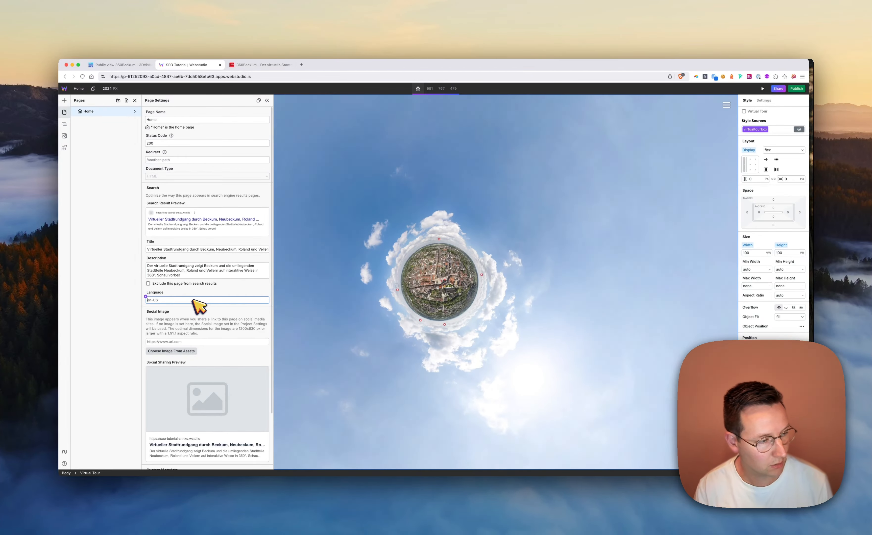
pyautogui.write('de-DE')
pyautogui.click(102, 307)
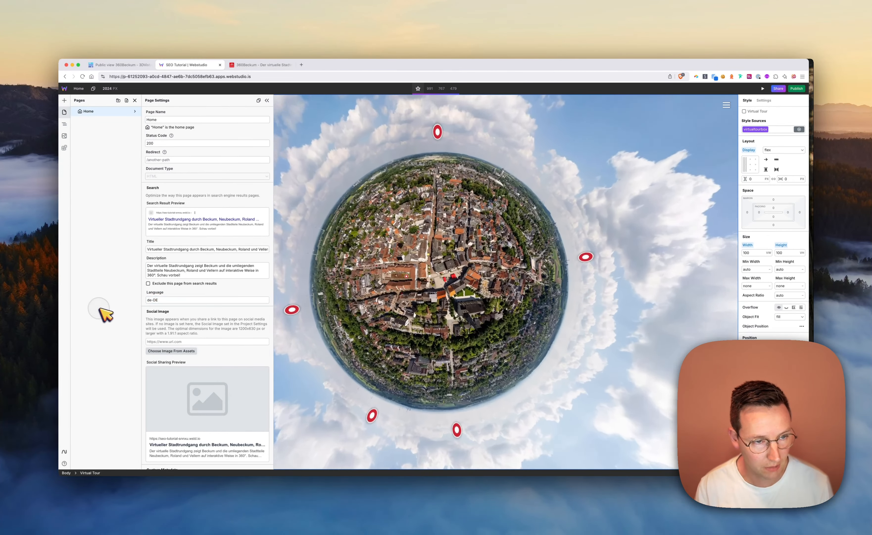
# Choose the uploaded aerial town photo from the assets as the Home page's social image
pyautogui.scroll(-3, 163, 253)
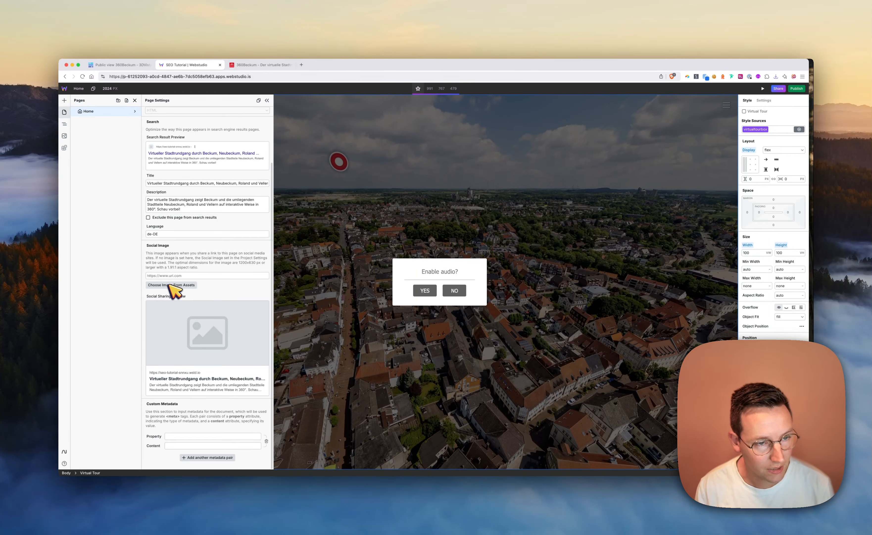
pyautogui.click(168, 285)
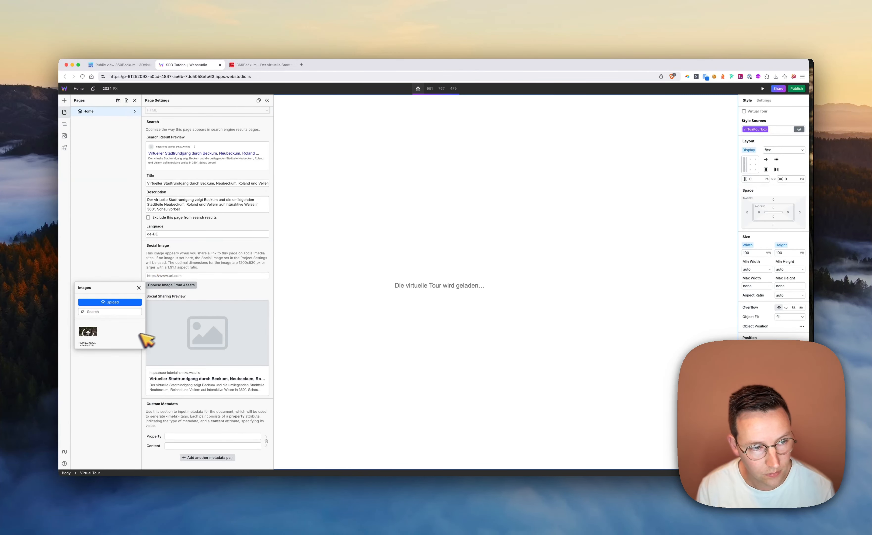
pyautogui.click(93, 332)
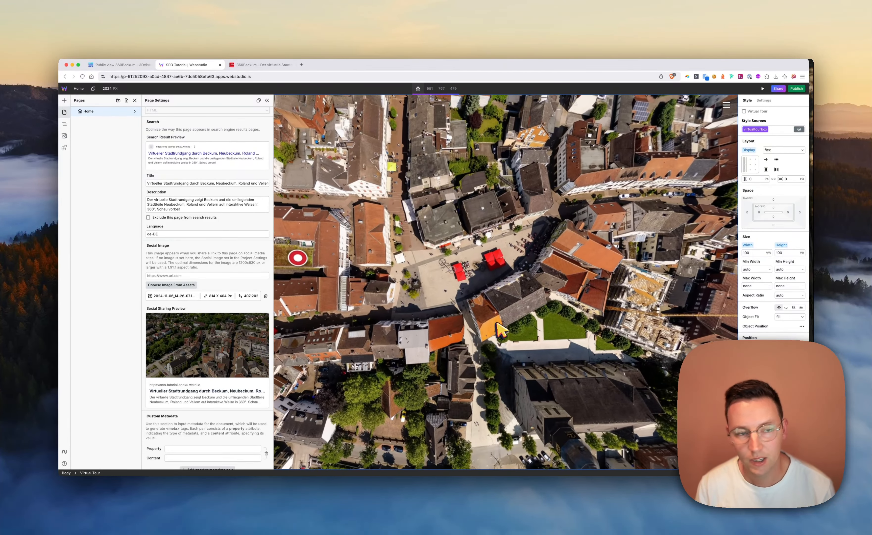
# Publish the site to its wstd.io domain and open the live page in the browser
pyautogui.scroll(3, 234, 268)
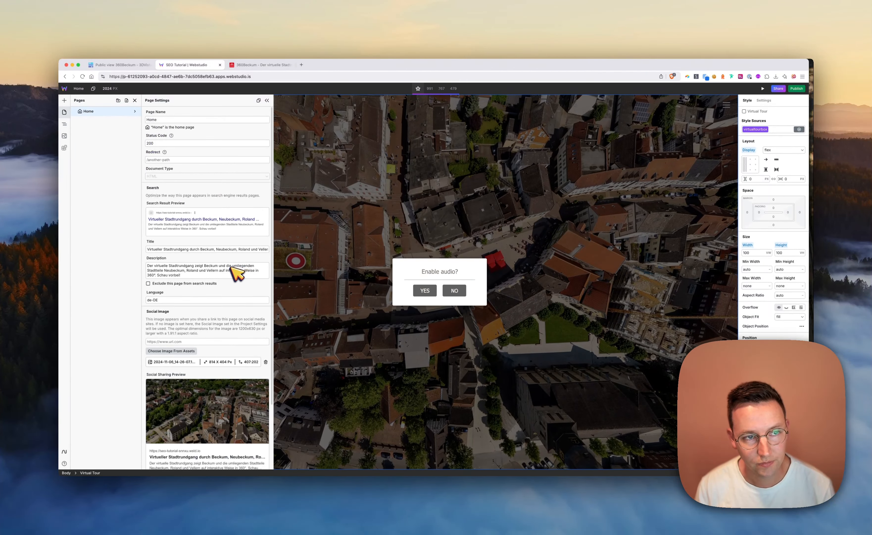
pyautogui.click(797, 88)
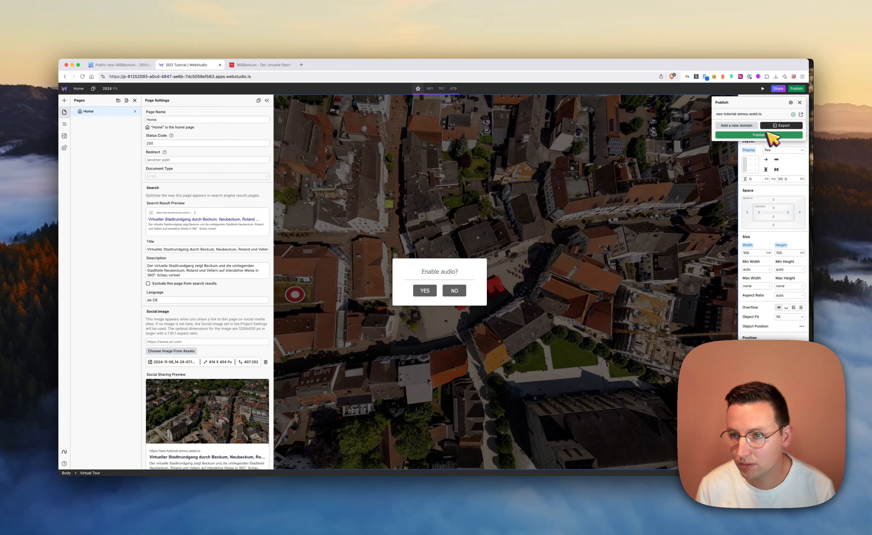
pyautogui.click(801, 114)
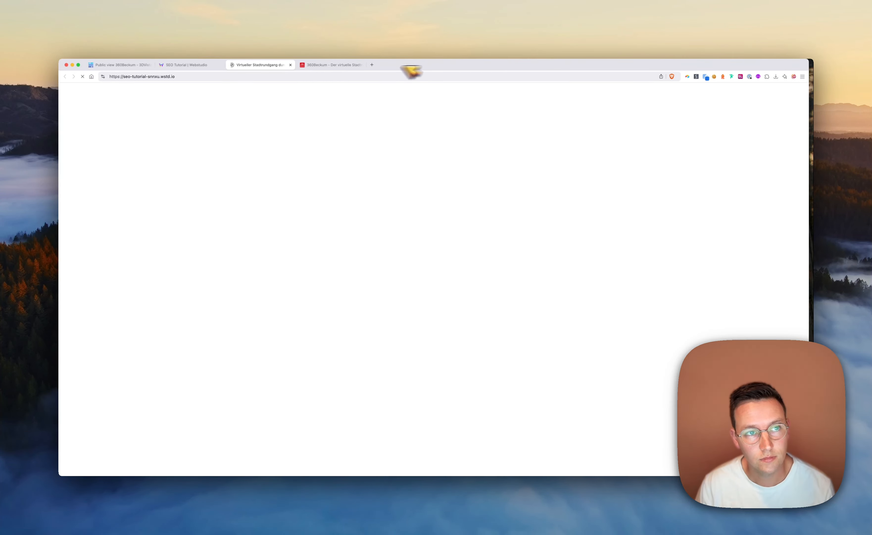
pyautogui.click(183, 77)
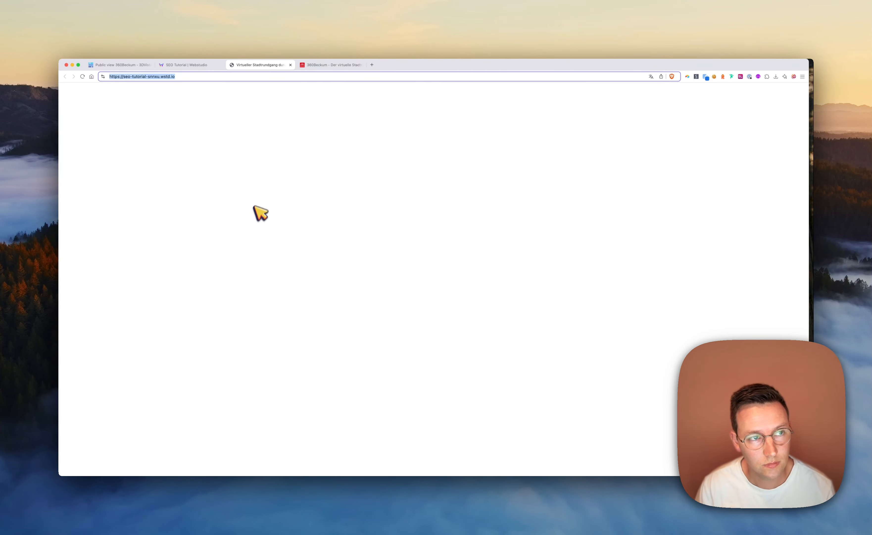
pyautogui.click(326, 192)
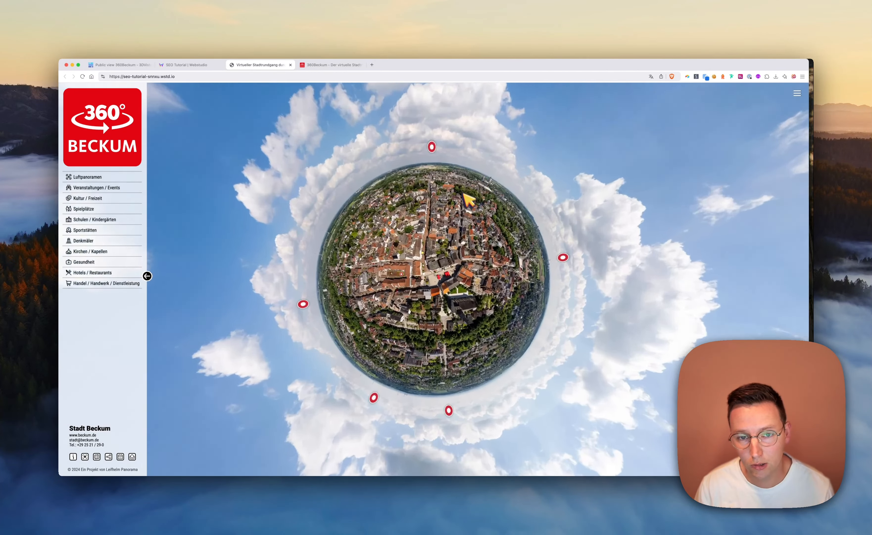
# Return to the Webstudio project and duplicate the Home page from its page settings
pyautogui.hotkey('ctrl', 'shift', 'Tab')
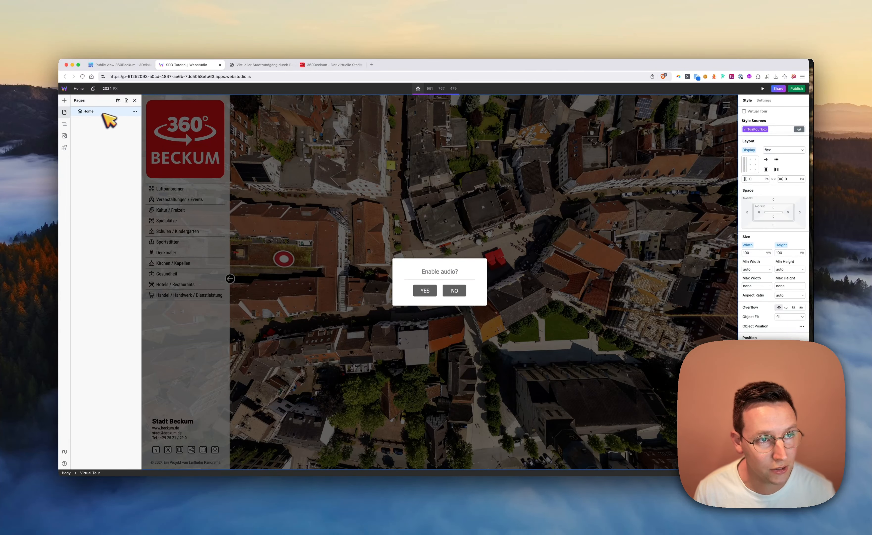
pyautogui.click(135, 112)
pyautogui.click(257, 110)
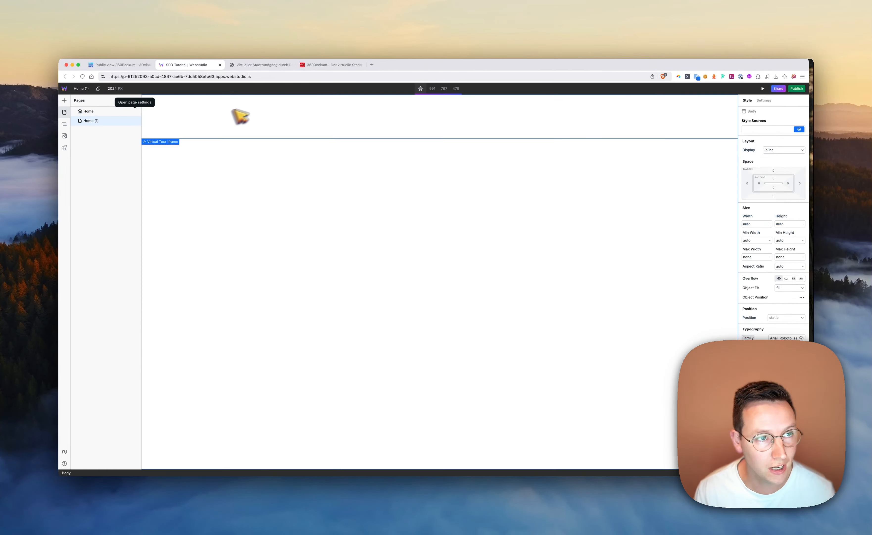
# Duplicate the newest Home page copy three times in succession, each time from the latest copy's settings
pyautogui.click(136, 121)
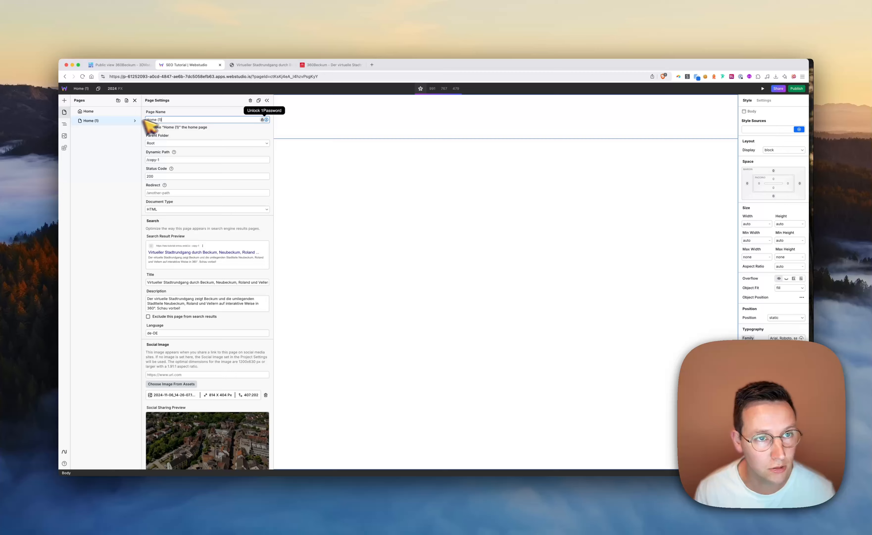
pyautogui.click(259, 101)
pyautogui.click(135, 130)
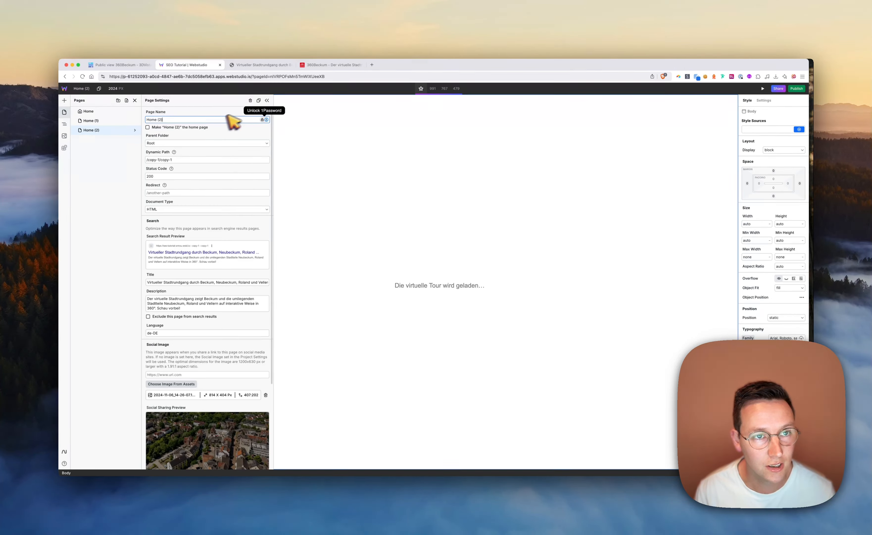
pyautogui.click(258, 100)
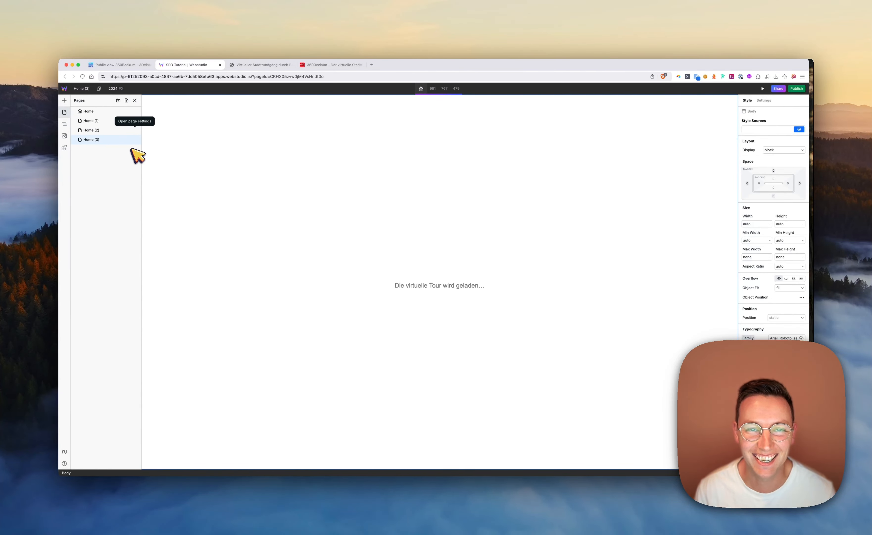
pyautogui.click(135, 139)
pyautogui.click(258, 100)
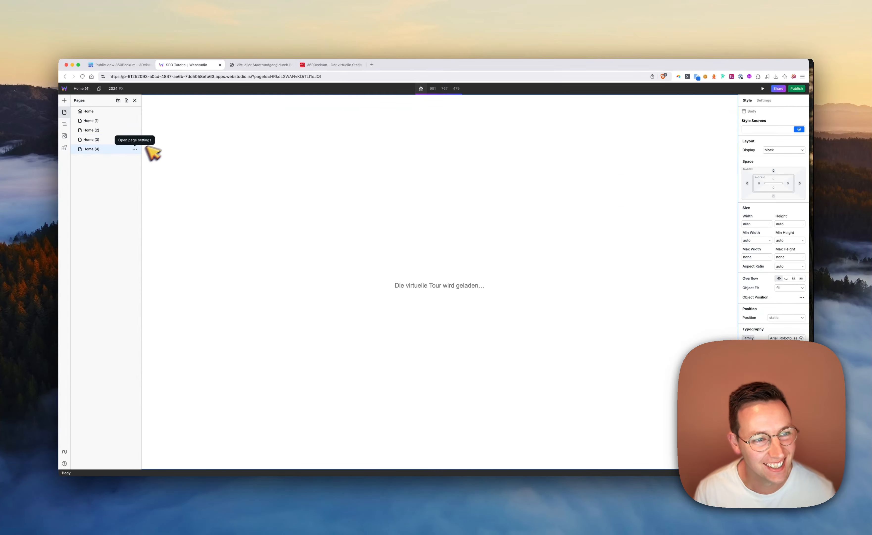
# Undo the last three page duplications, keeping only the first copy of the Home page
pyautogui.click(135, 149)
pyautogui.press('super+z')
pyautogui.press('super+z')
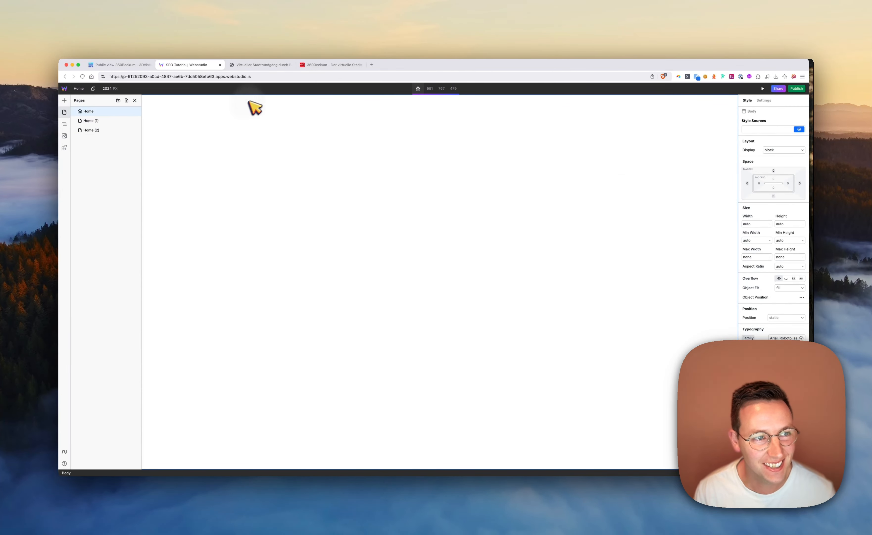
pyautogui.press('super+z')
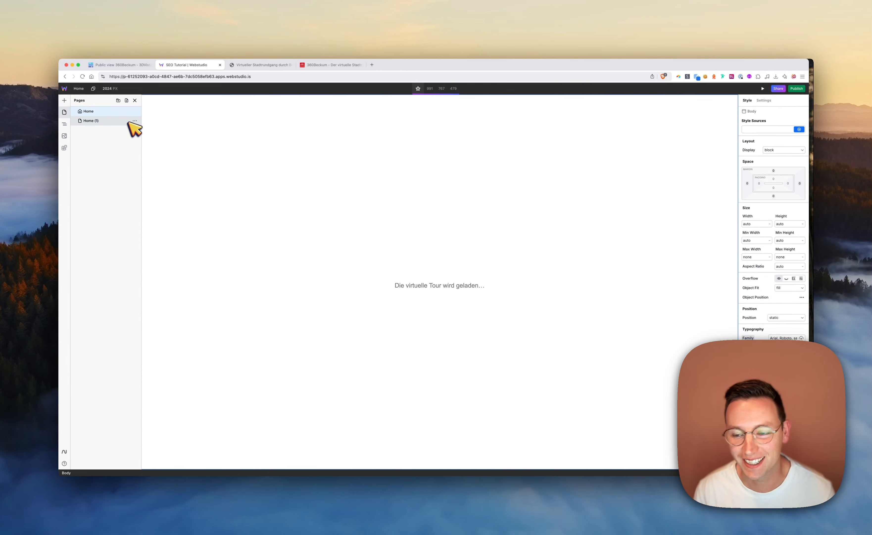
# Open the settings of the Home (1) page and rename the page to Panorama
pyautogui.click(122, 123)
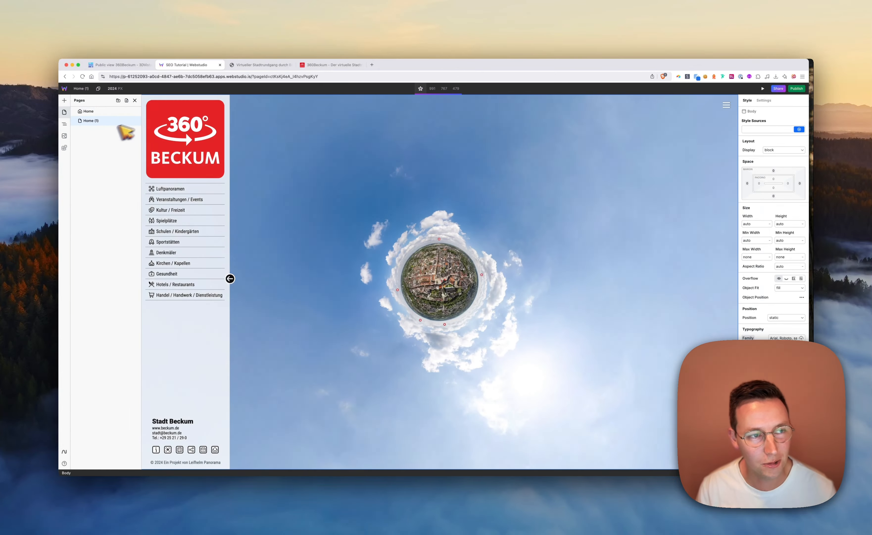
pyautogui.click(134, 122)
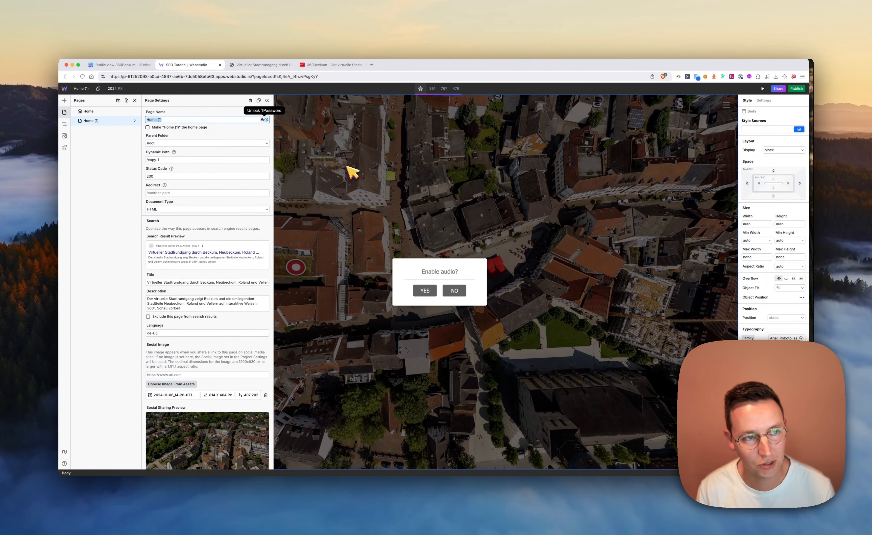
pyautogui.write('Panoram')
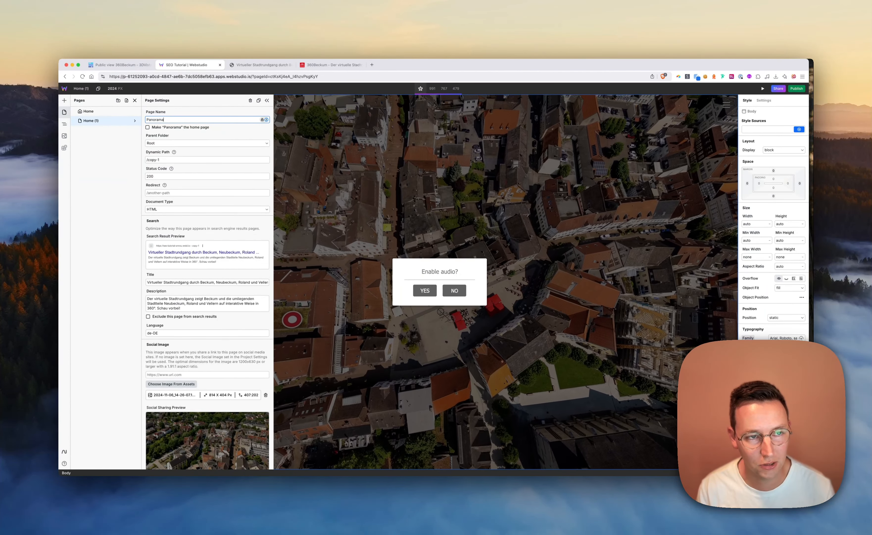
pyautogui.write('a')
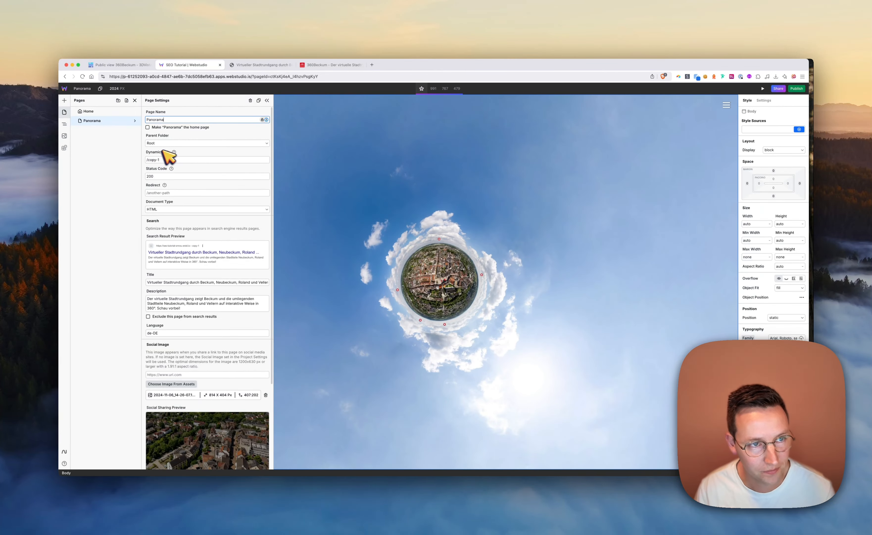
# Set the Panorama page's dynamic path to /:slug and close its settings
pyautogui.tripleClick(164, 159)
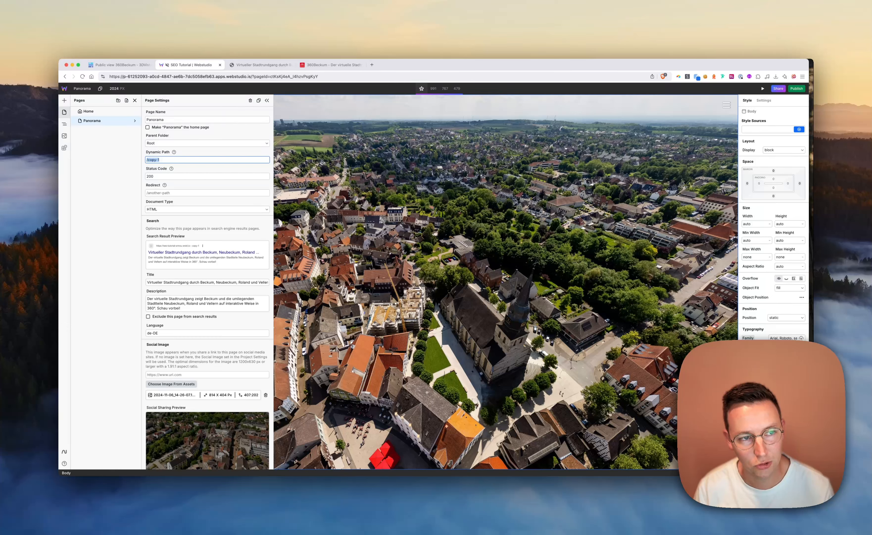
pyautogui.write('/:')
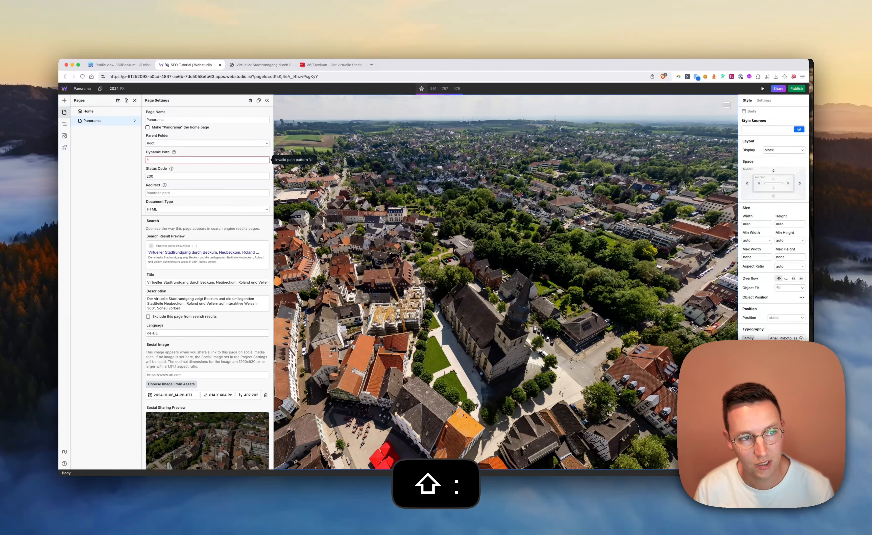
pyautogui.write('slug')
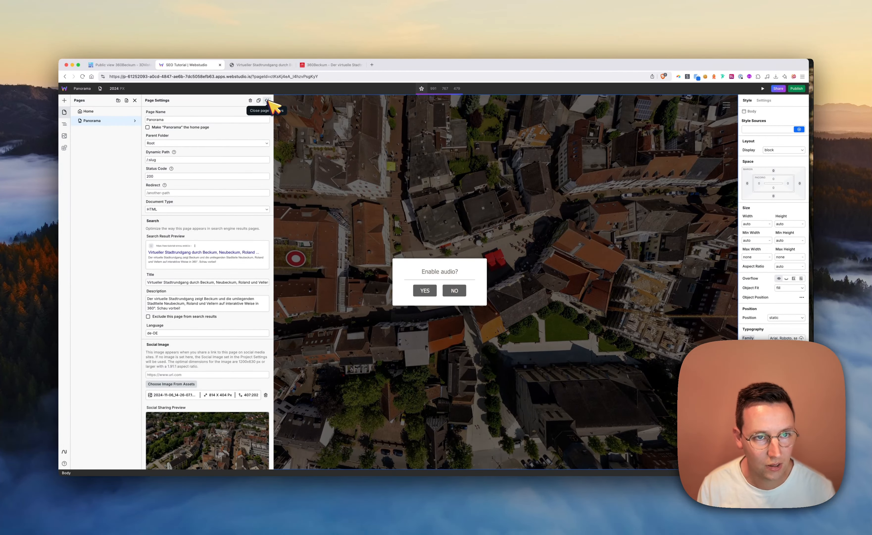
pyautogui.click(268, 101)
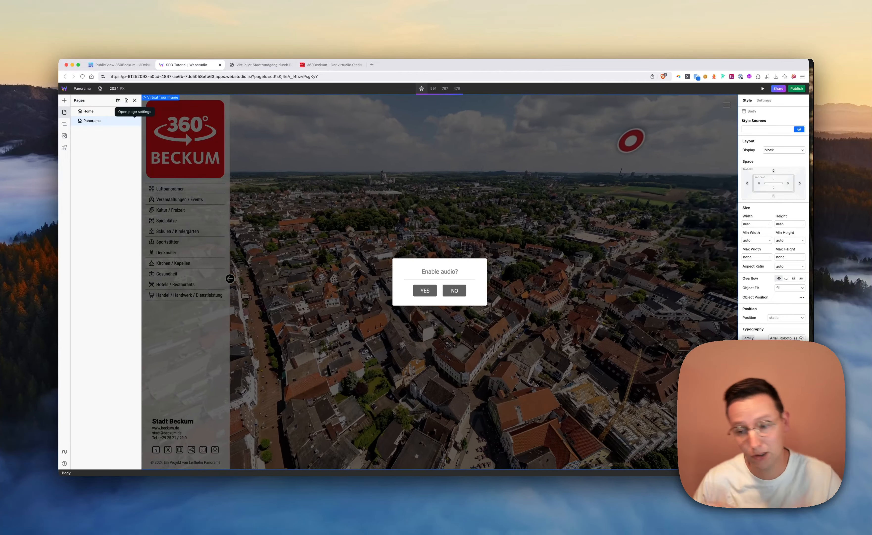
# Switch to the Baserow database and review the columns of the Panoramas table
pyautogui.click(118, 65)
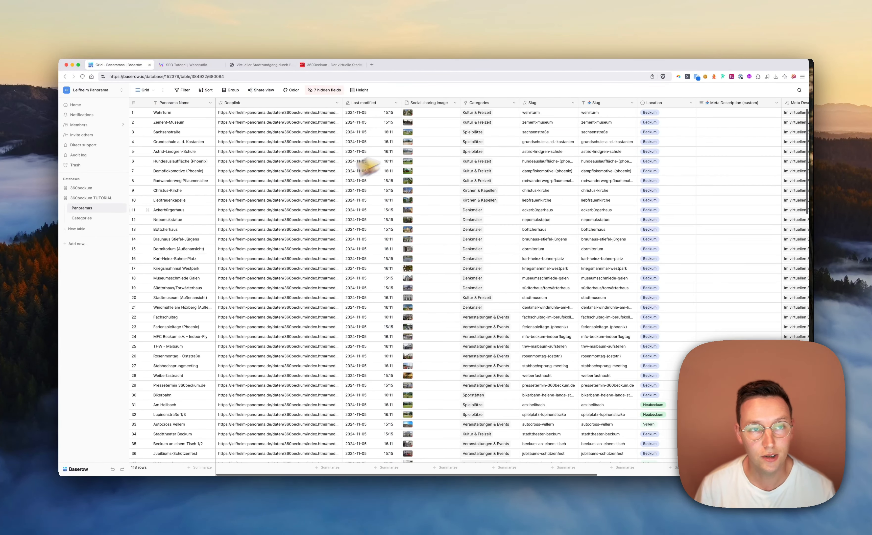
pyautogui.hscroll(6, 409, 237)
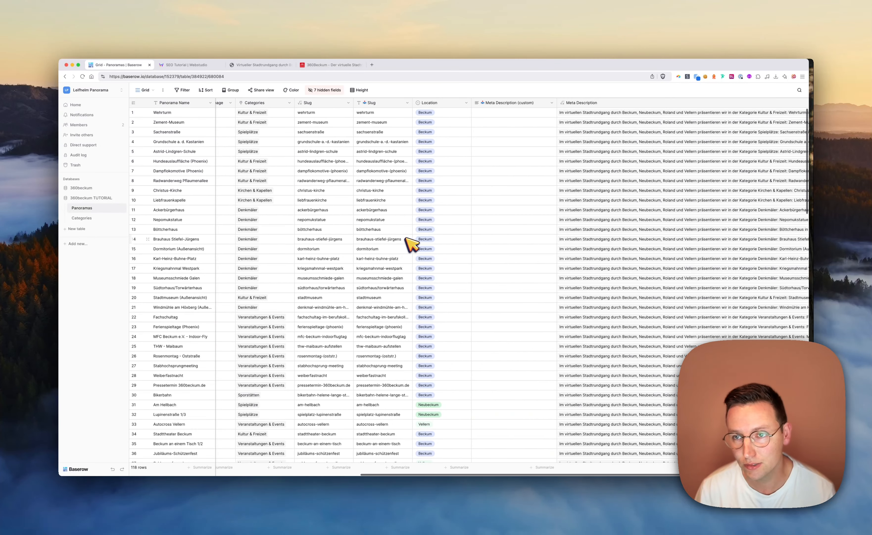
pyautogui.hscroll(-6, 406, 236)
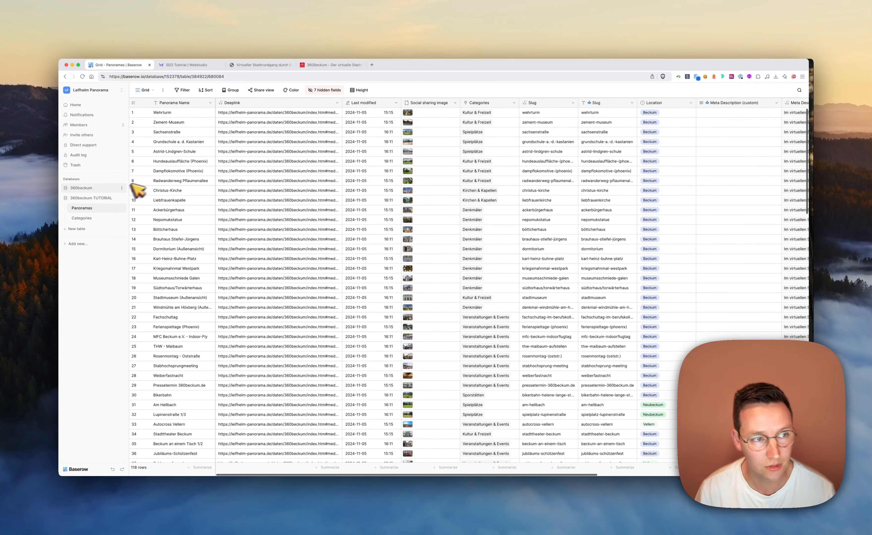
# Create a new table in the 360beckum TUTORIAL database and rename its Name field to Panorama Name
pyautogui.click(81, 228)
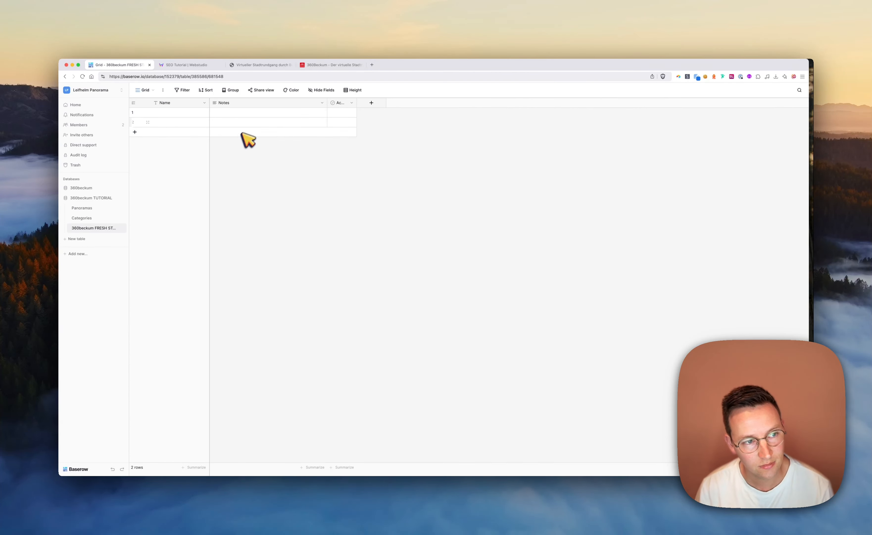
pyautogui.click(205, 102)
pyautogui.click(174, 123)
pyautogui.click(202, 141)
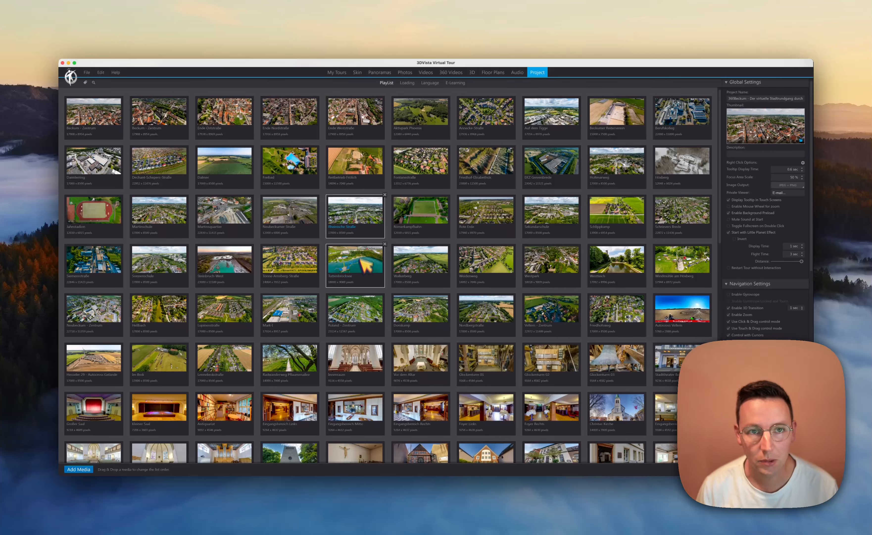
# Copy the title of the first panorama, Beckum - Zentrum, in 3DVista and paste it into row 1 of the new Baserow table
pyautogui.click(115, 116)
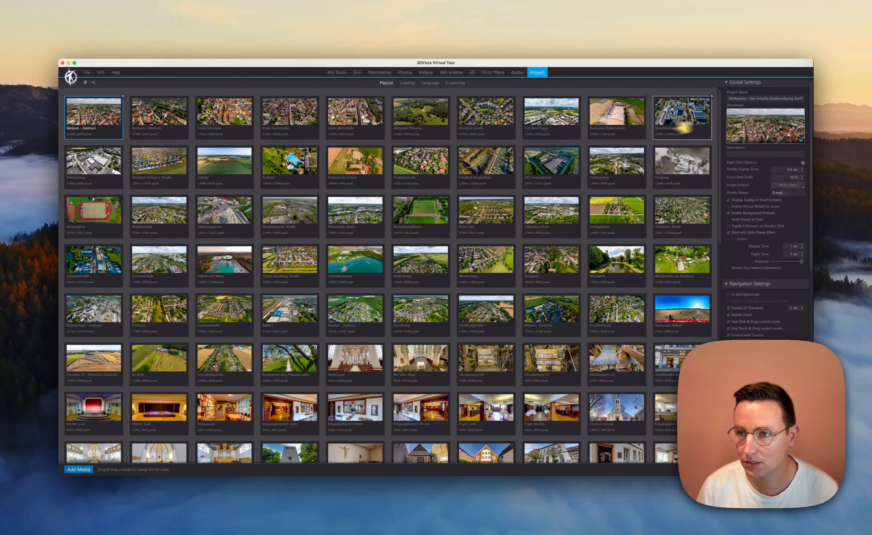
pyautogui.click(379, 73)
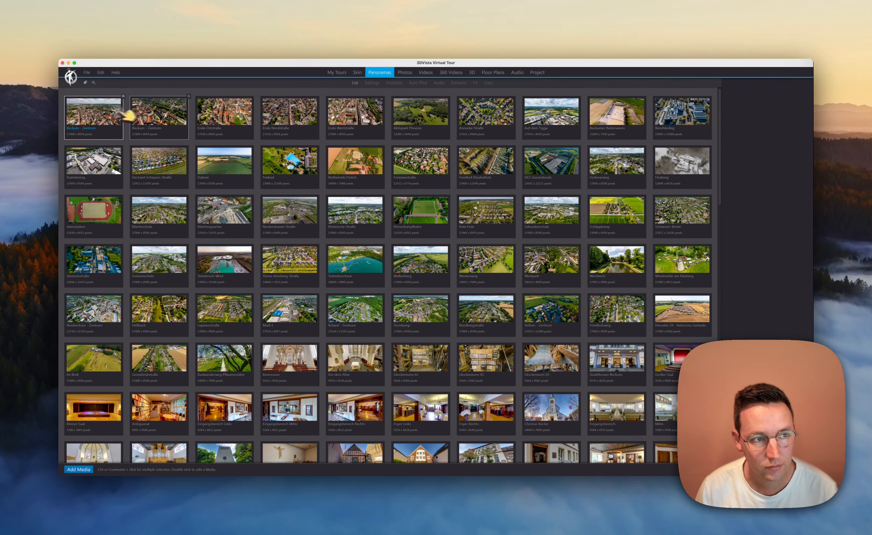
pyautogui.click(117, 113)
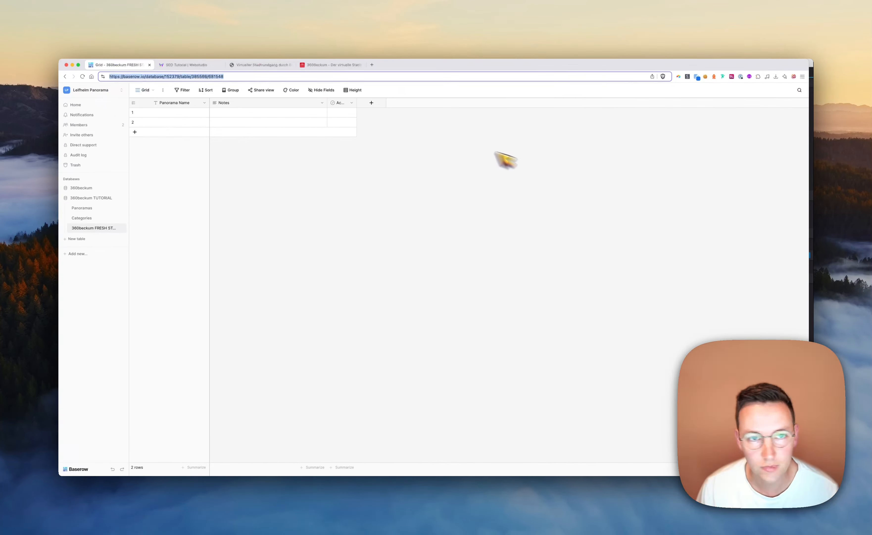
pyautogui.click(196, 113)
pyautogui.write('Beckum - Zentrum')
# Copy the Ende Oststraße panorama title from 3DVista, move its window aside, and paste the title into row 2 of the Baserow table
pyautogui.click(185, 123)
pyautogui.press('super+Tab')
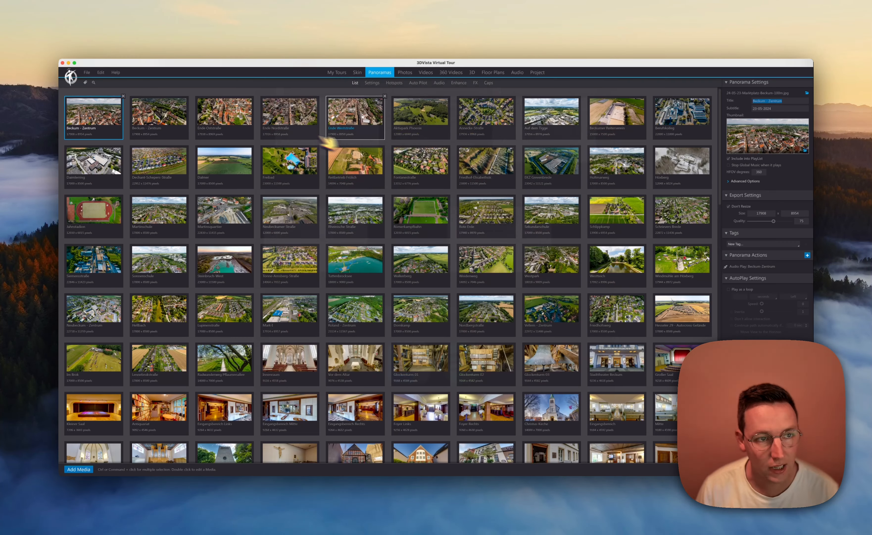
pyautogui.click(231, 123)
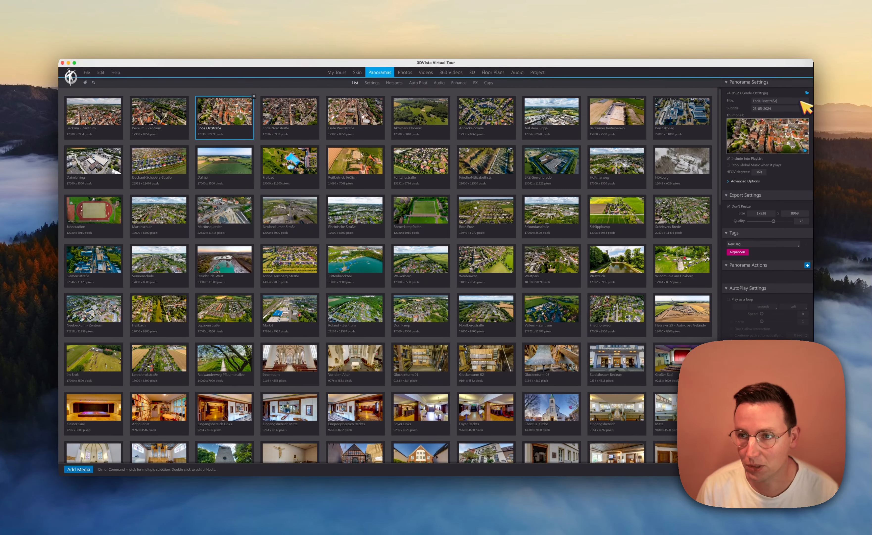
pyautogui.press('super+a')
pyautogui.press('super+c')
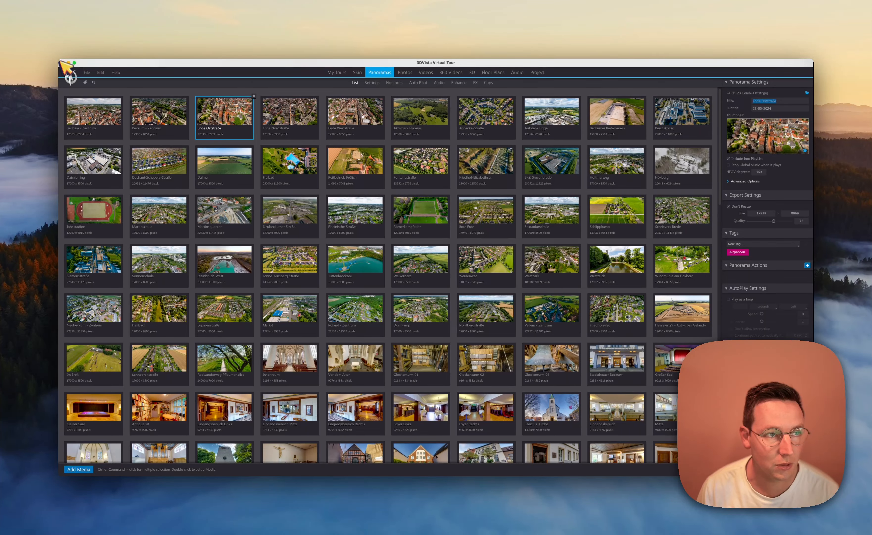
pyautogui.moveTo(67, 66); pyautogui.dragTo(254, 170)
pyautogui.click(194, 123)
pyautogui.press('super+v')
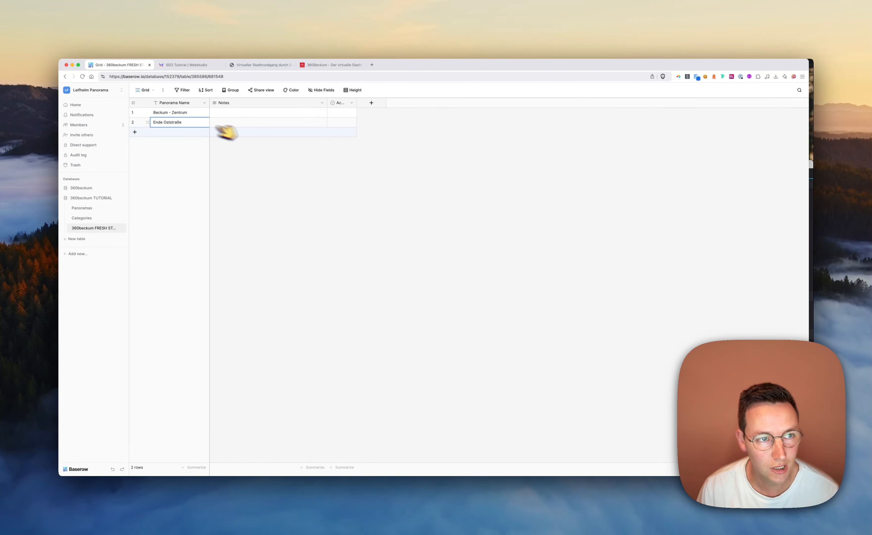
# Add a third row to the Baserow table and fill its Panorama Name with the Ende Nordstraße title copied from 3DVista
pyautogui.hotkey('shift', 'Return')
pyautogui.press('super+Tab')
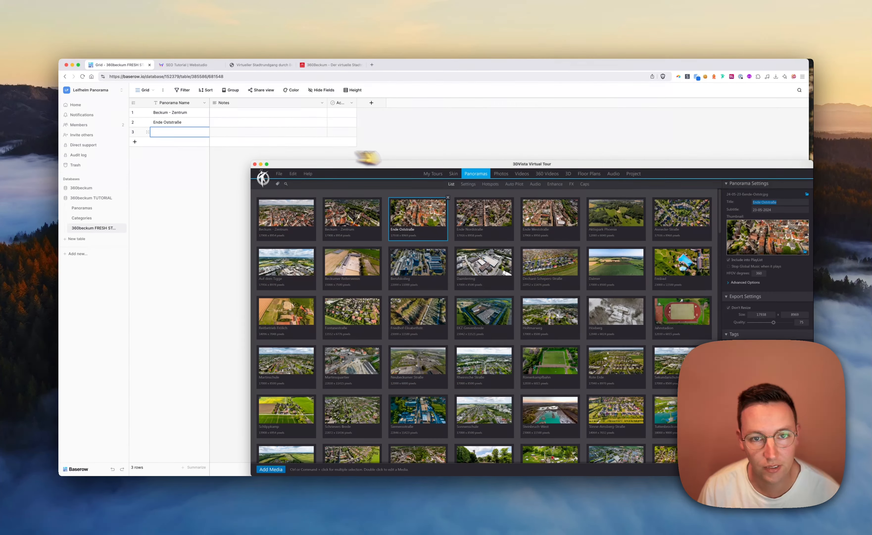
pyautogui.click(491, 224)
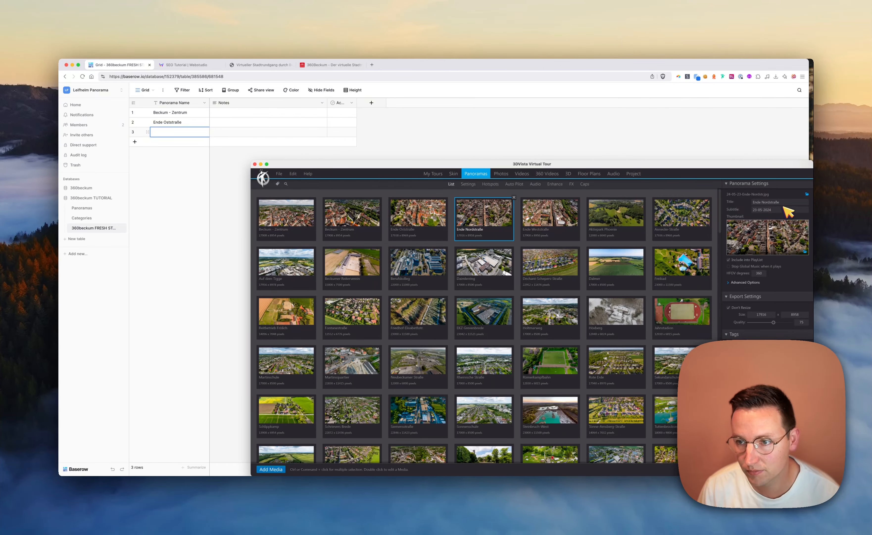
pyautogui.click(179, 133)
pyautogui.write('Ende Nordstraße')
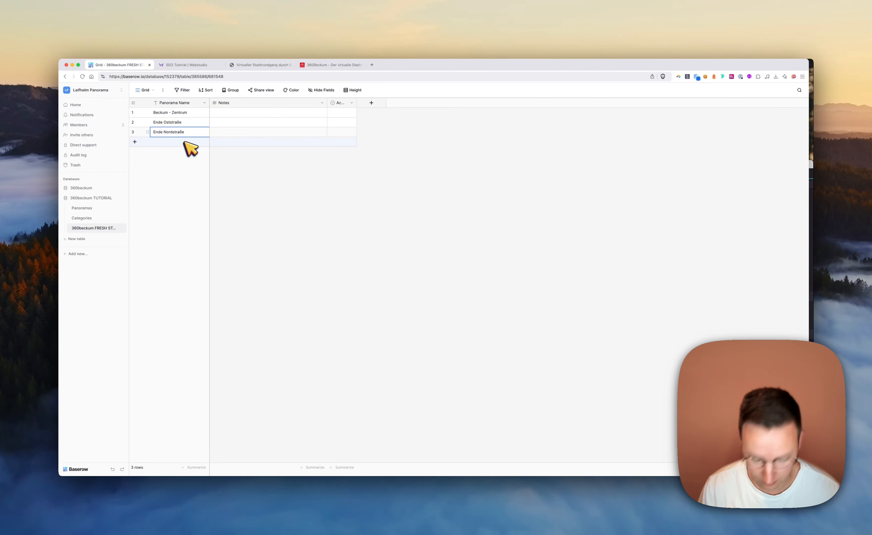
# Add a fourth row to the Baserow table and fill its Panorama Name with the Ende Weststraße title copied from 3DVista
pyautogui.hotkey('shift', 'Return')
pyautogui.press('super+Tab')
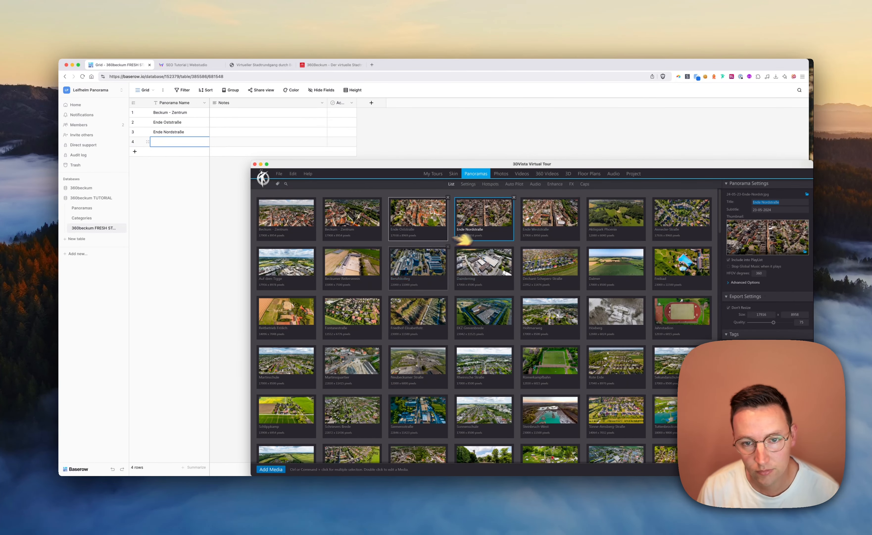
pyautogui.click(552, 224)
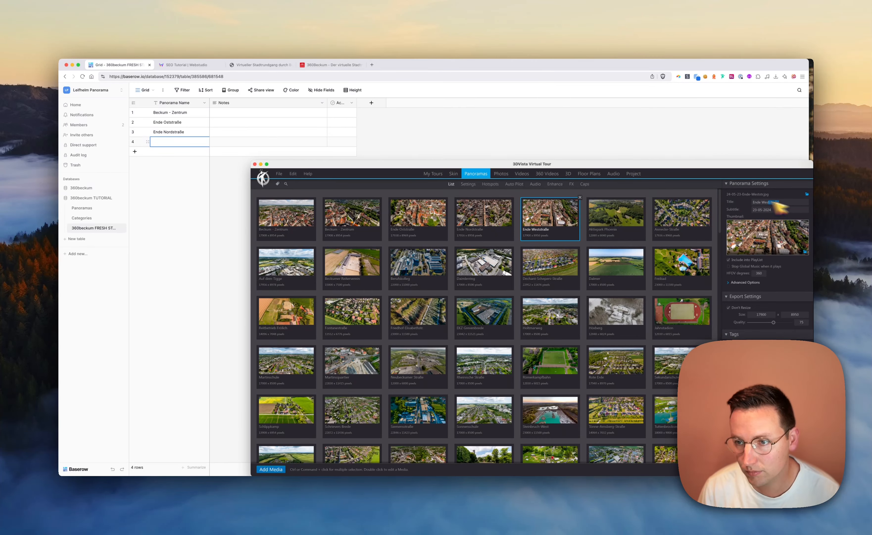
pyautogui.press('super+Tab')
pyautogui.write('Ende Weststraße')
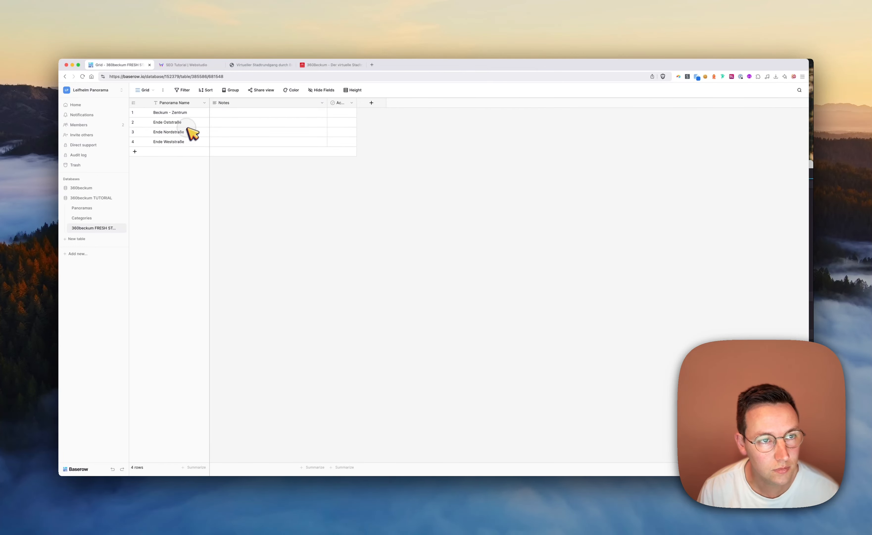
# Paste the complete list of panorama names into the Panorama Name field, starting at row 1
pyautogui.click(194, 113)
pyautogui.press('super+v')
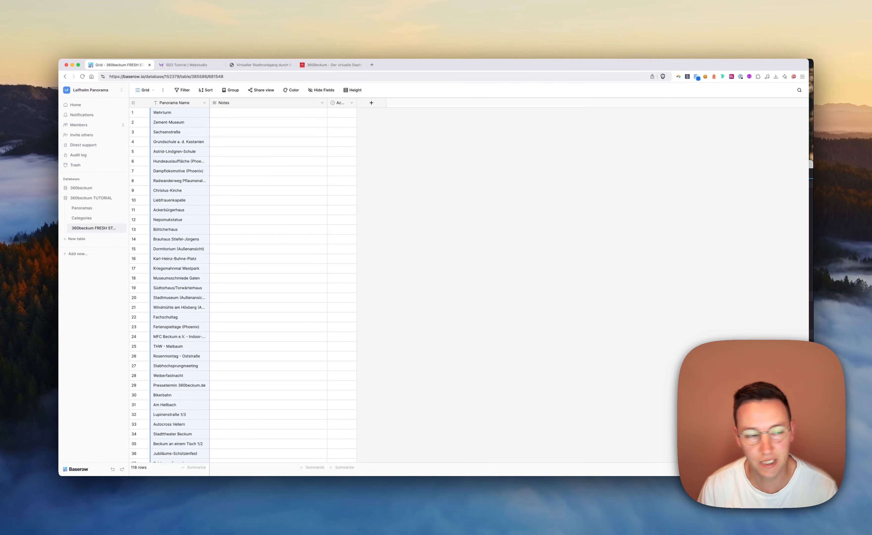
pyautogui.click(359, 126)
# Delete the Notes field and the boolean field beside it, leaving only Panorama Name
pyautogui.click(322, 103)
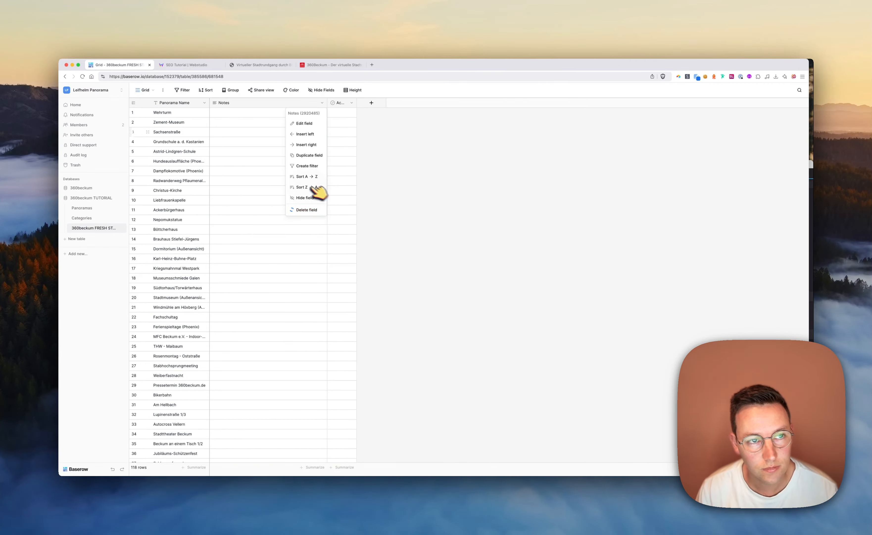
pyautogui.click(307, 209)
pyautogui.click(234, 103)
pyautogui.click(219, 209)
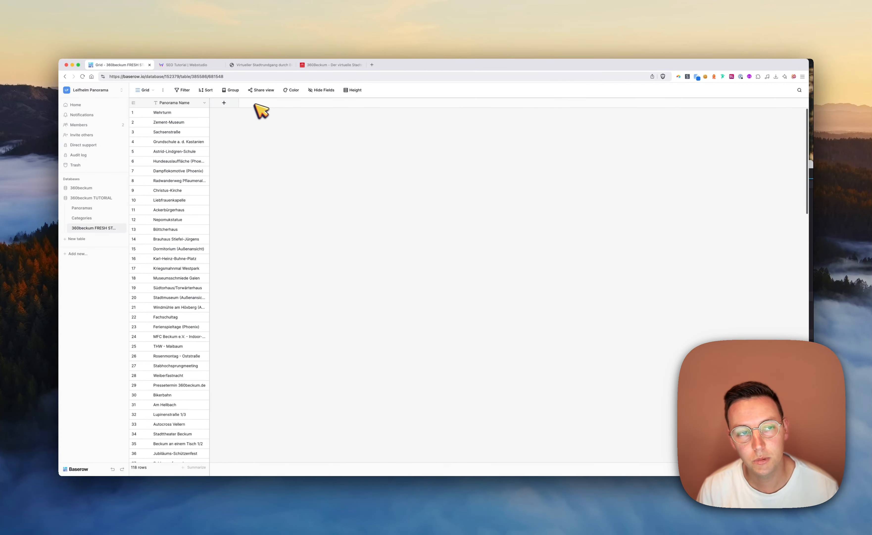
# Start a new field after Panorama Name with the Formula type
pyautogui.click(224, 103)
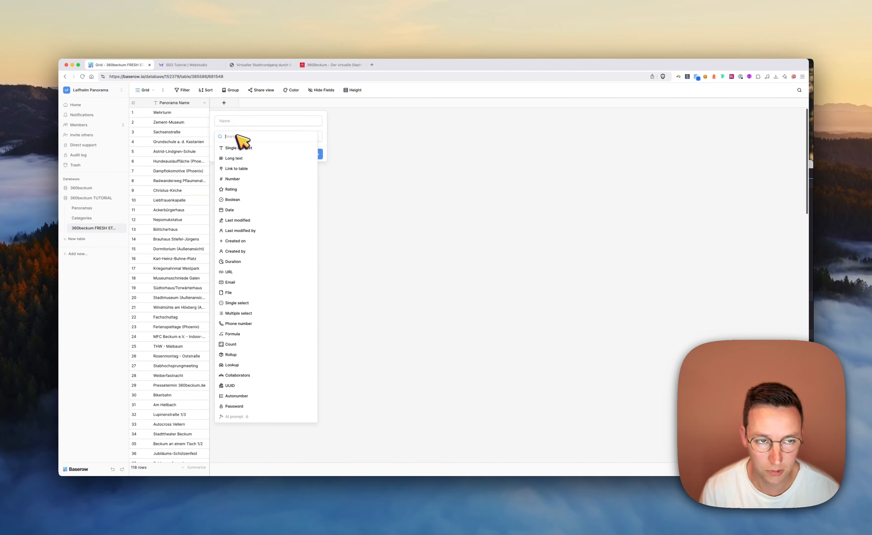
pyautogui.write('form')
pyautogui.click(232, 147)
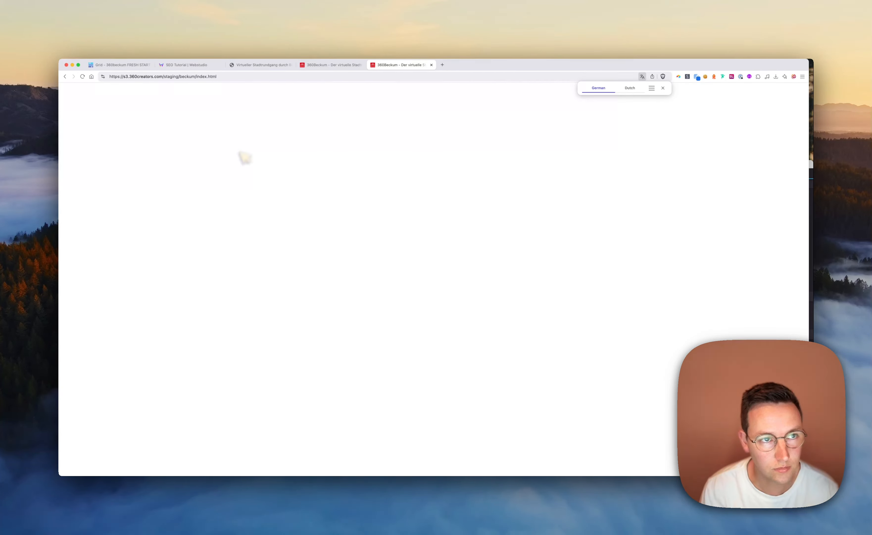
pyautogui.click(210, 77)
pyautogui.press('super+c')
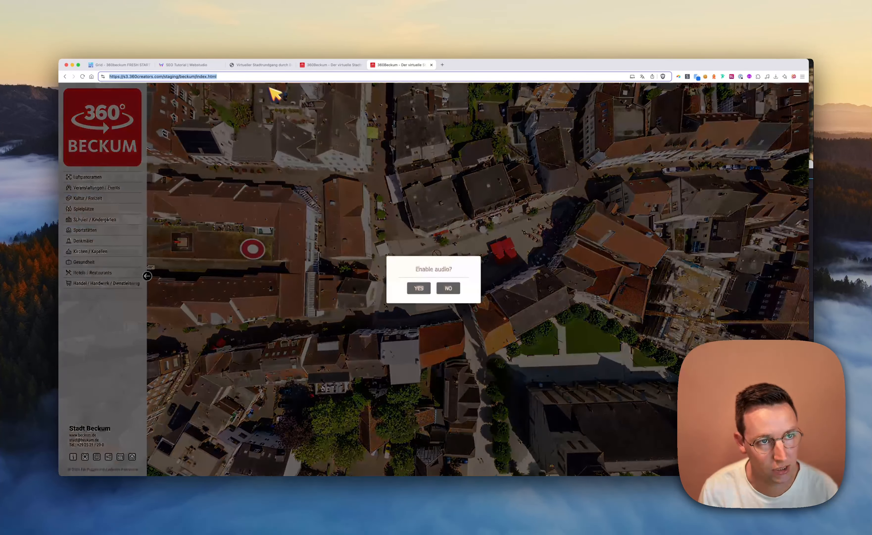
pyautogui.press('super+1')
pyautogui.click(251, 158)
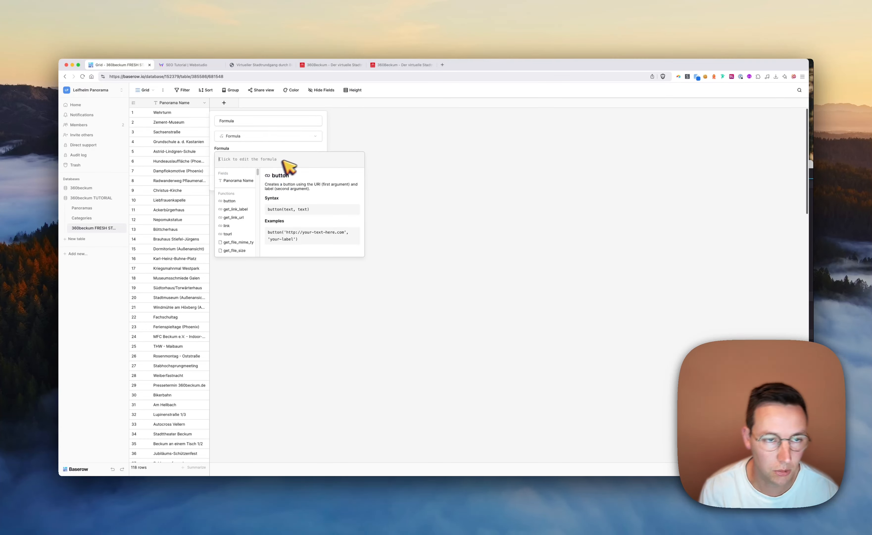
pyautogui.write('conc')
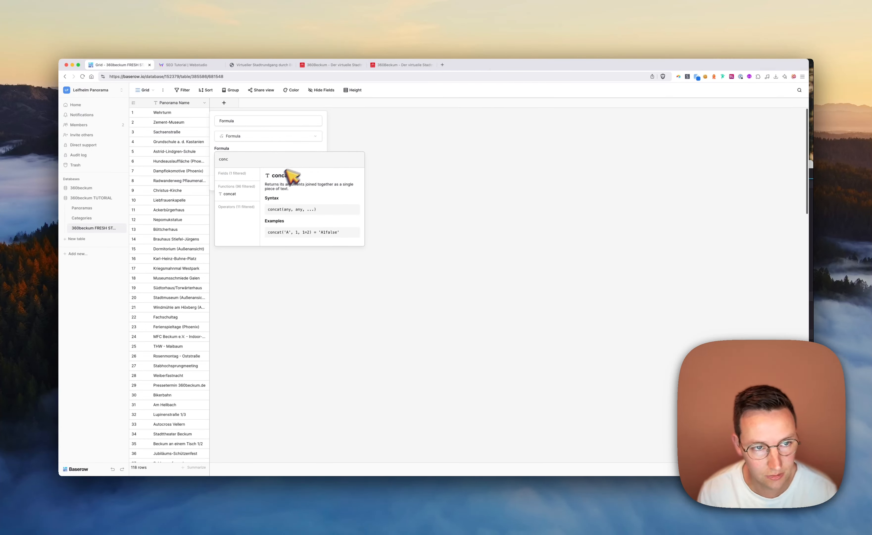
pyautogui.click(237, 194)
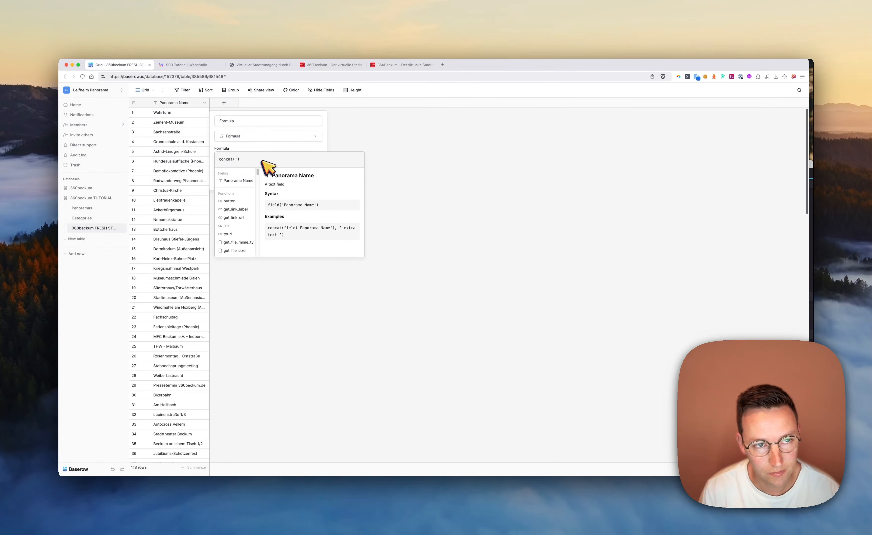
pyautogui.write("'")
pyautogui.press('super+v')
pyautogui.write("'")
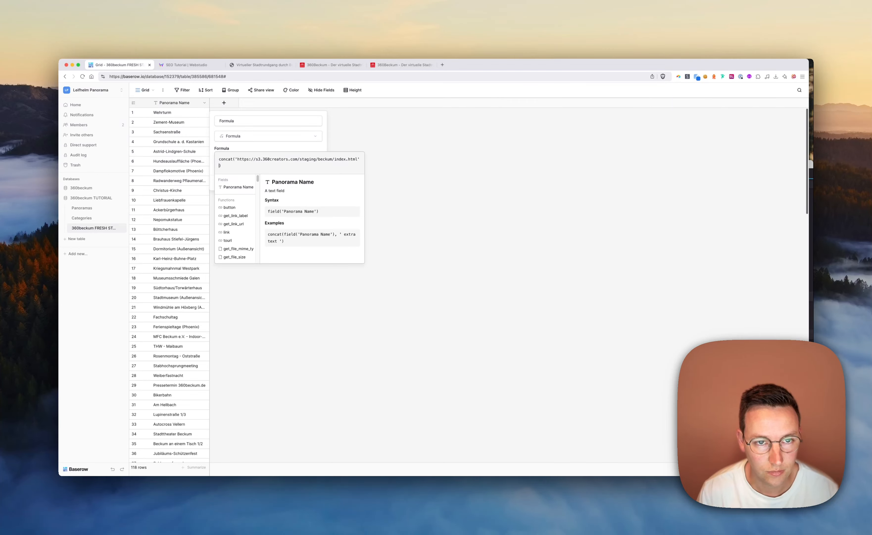
pyautogui.click(280, 144)
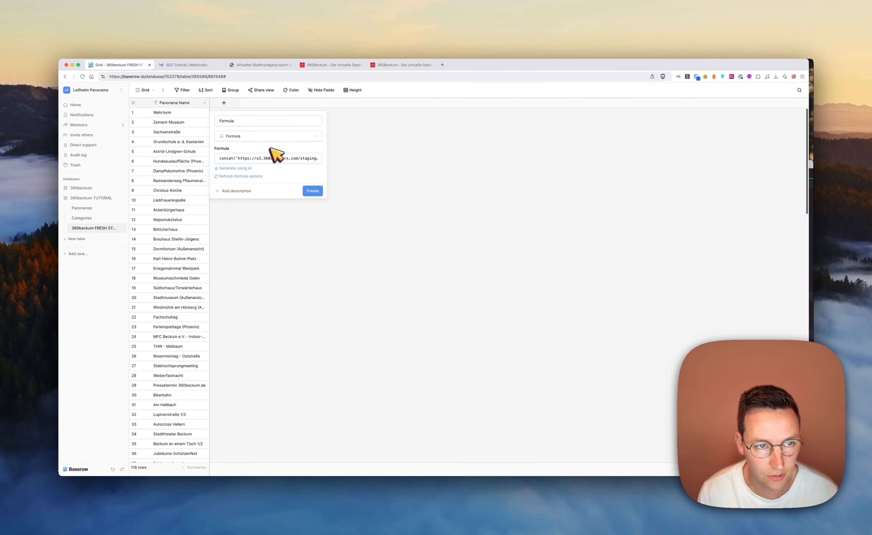
pyautogui.click(315, 191)
# Add the Panorama Name field as the second argument of the concat formula, after the tour's web address
pyautogui.click(276, 157)
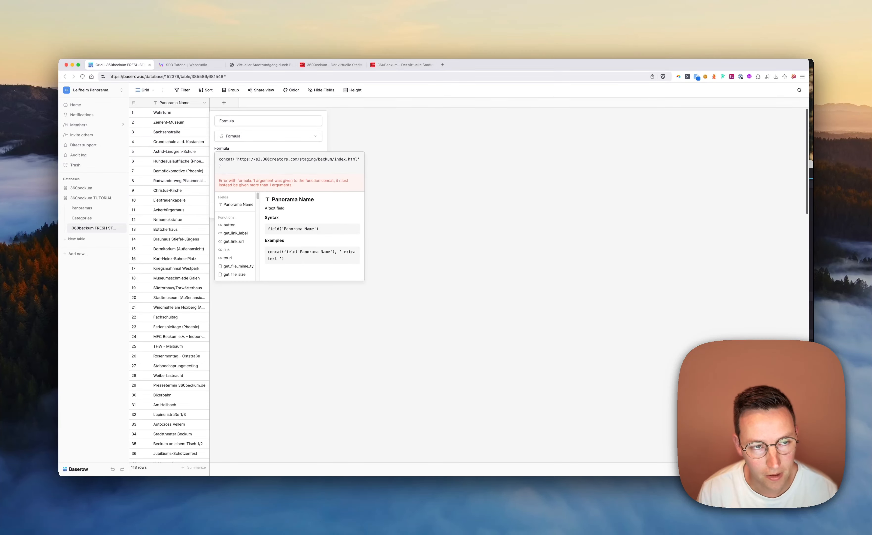
pyautogui.write(',')
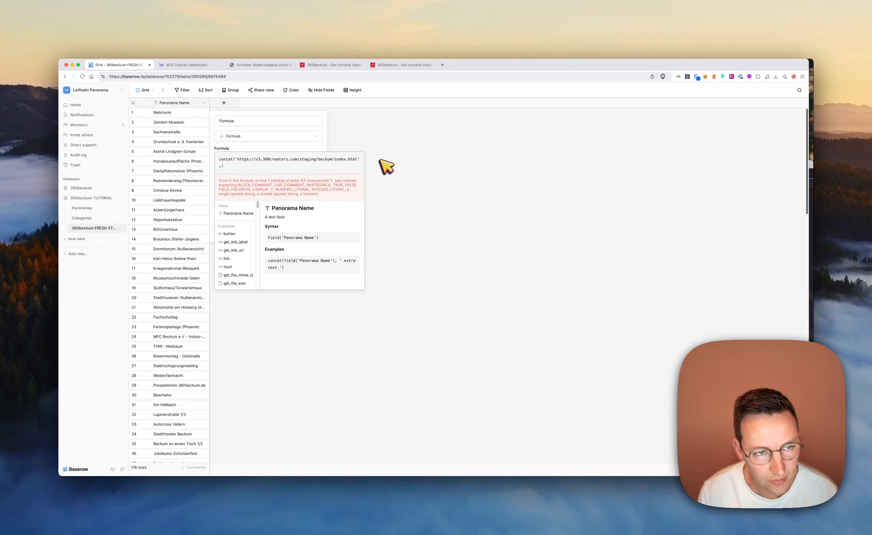
pyautogui.click(238, 214)
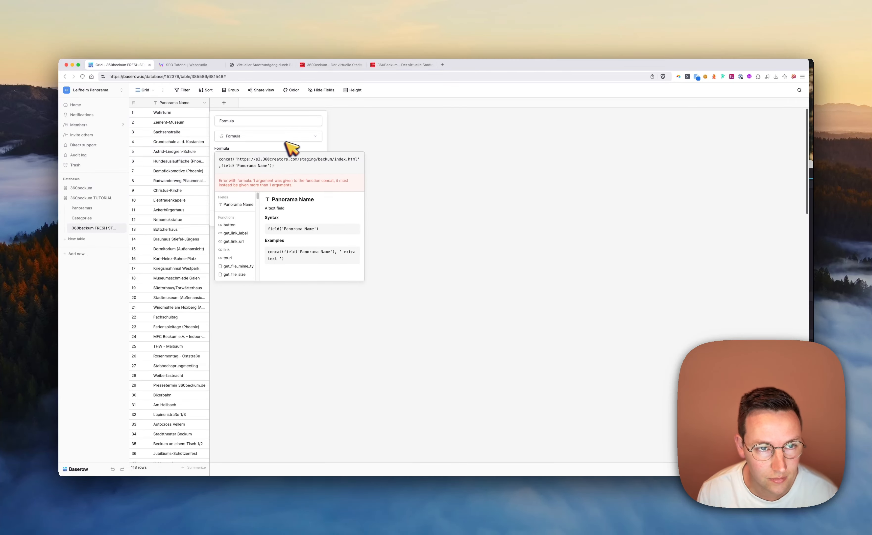
pyautogui.click(275, 143)
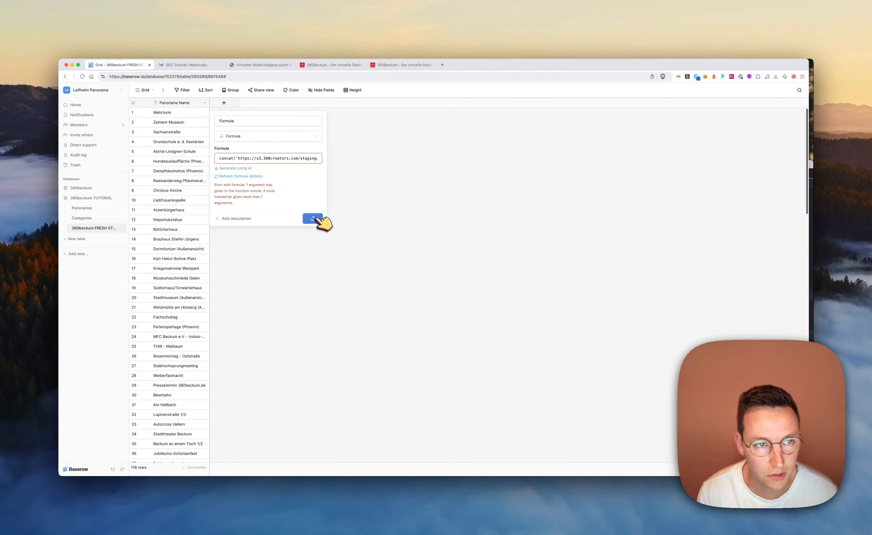
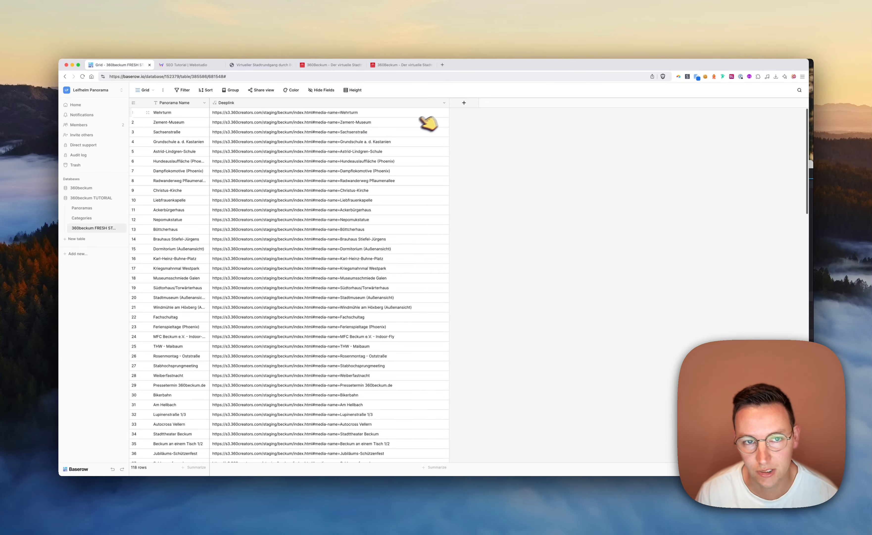
# Edit the Deeplink formula to wrap field('Panorama Name') in encode_uri() and save the field
pyautogui.click(444, 103)
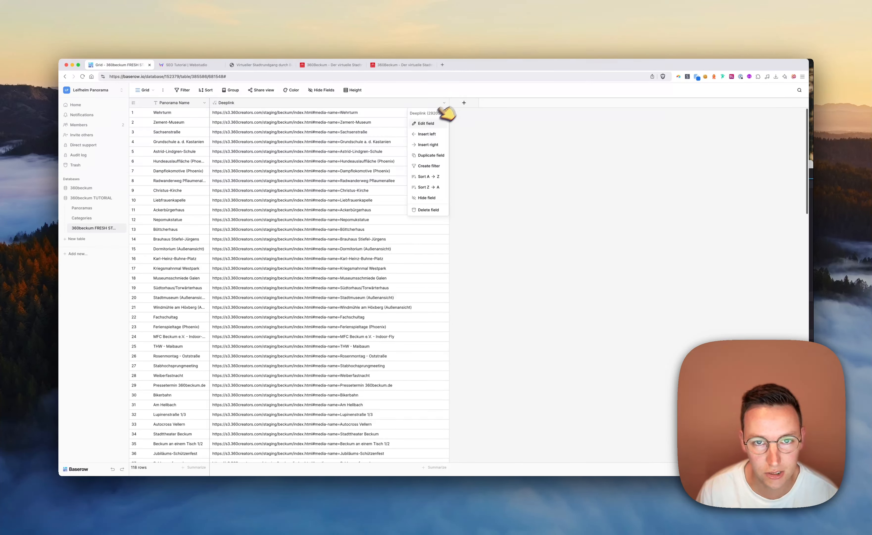
pyautogui.click(437, 123)
pyautogui.click(466, 177)
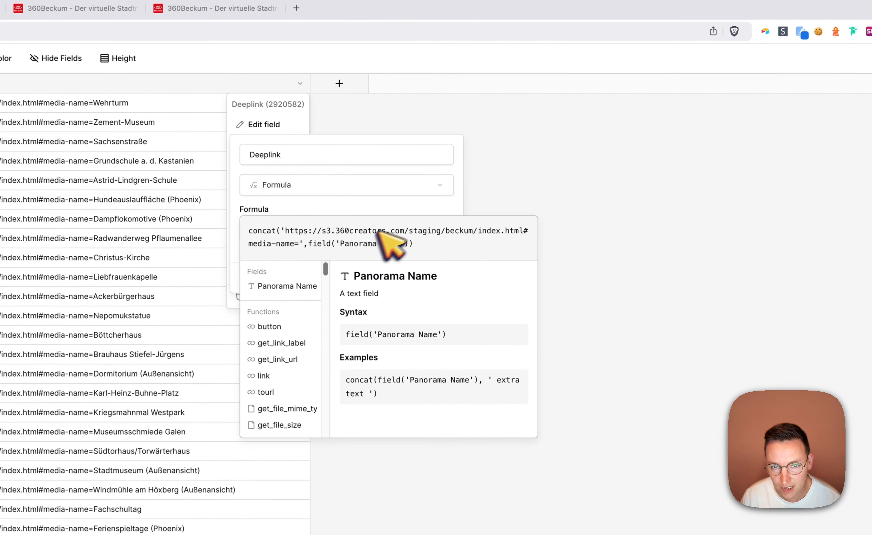
pyautogui.click(308, 244)
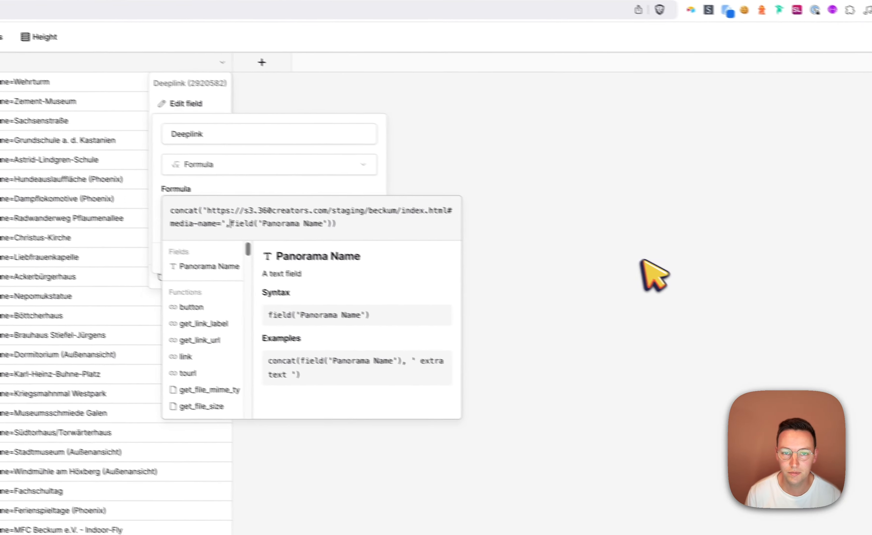
pyautogui.write('encode')
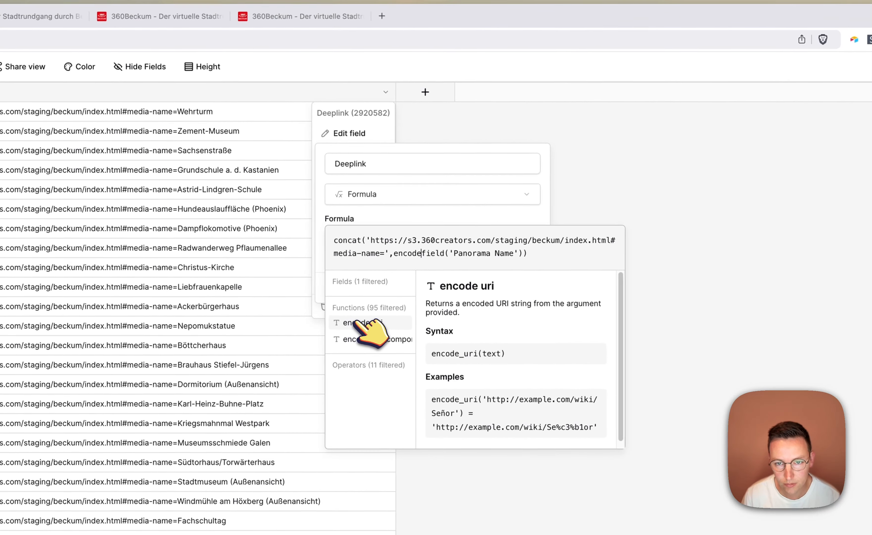
pyautogui.click(356, 322)
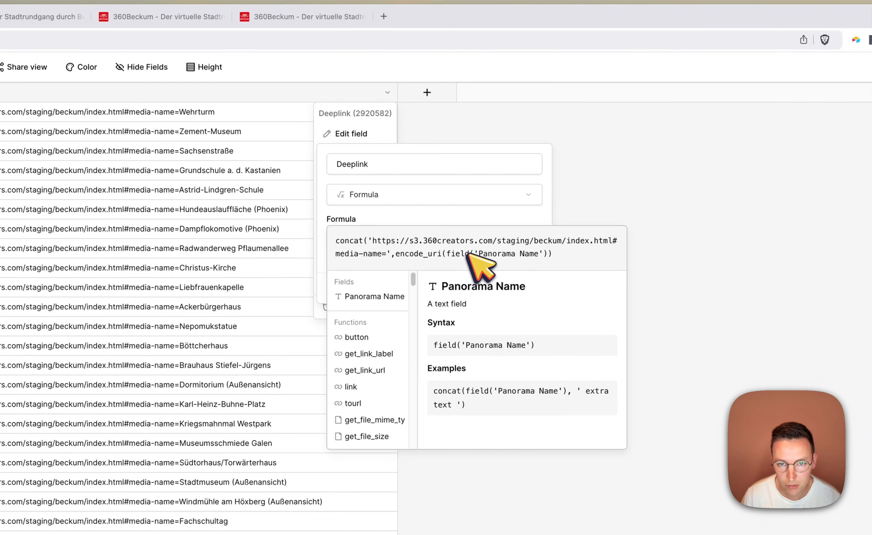
pyautogui.click(555, 253)
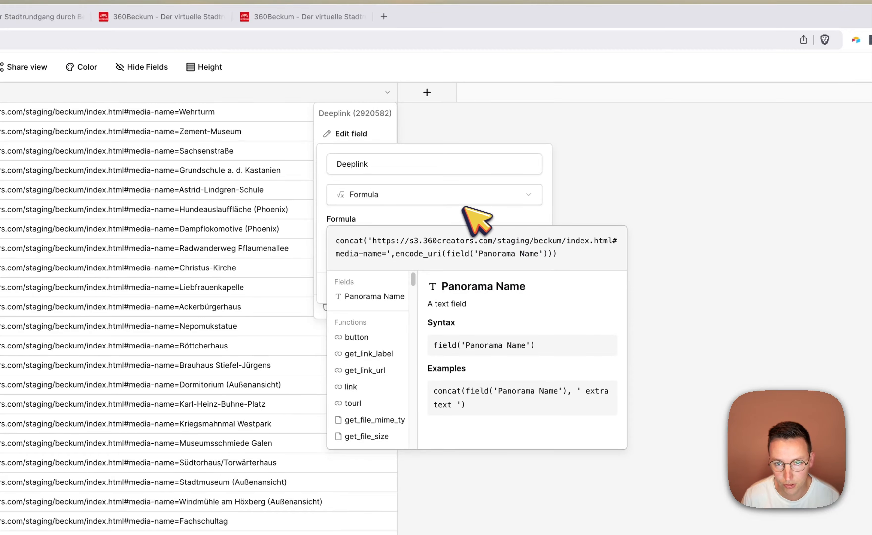
pyautogui.click(473, 215)
pyautogui.click(537, 303)
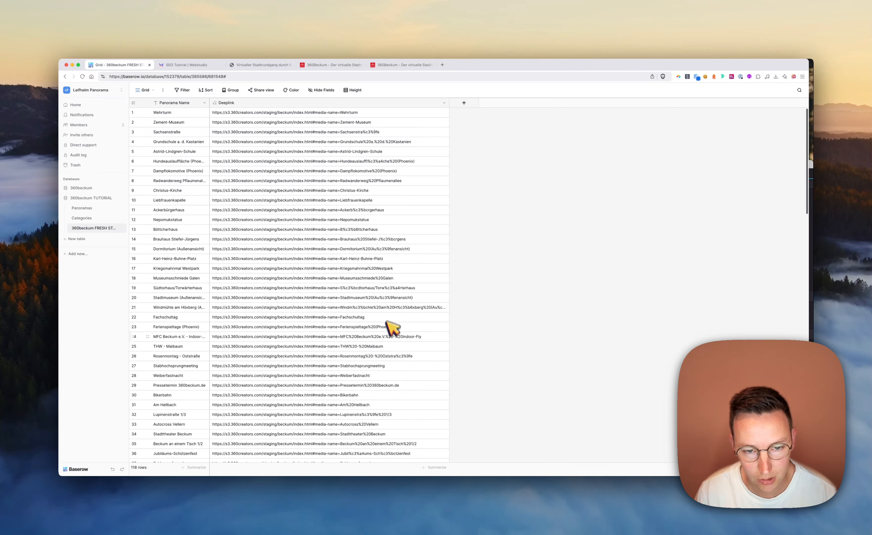
# Copy the Deipenbrede row's deeplink and load it in a new browser tab to test it
pyautogui.click(394, 338)
pyautogui.scroll(-5, 371, 352)
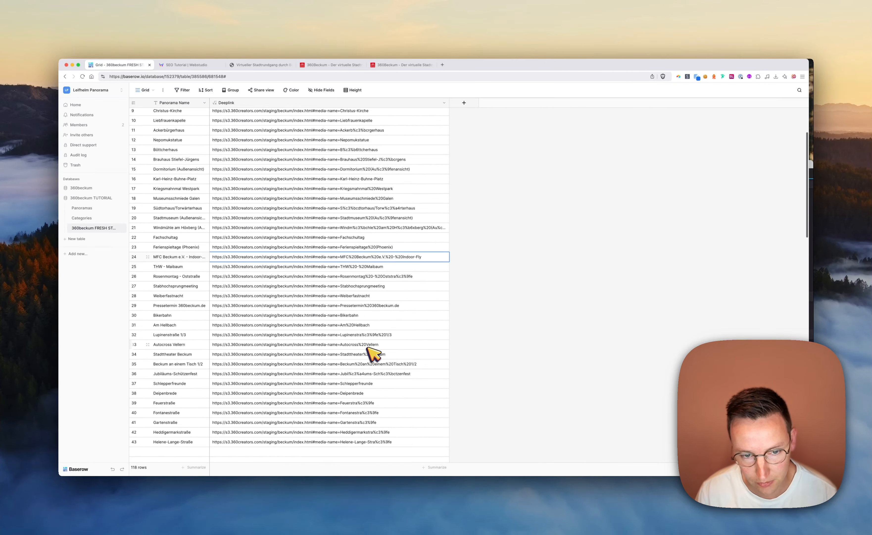
pyautogui.click(362, 373)
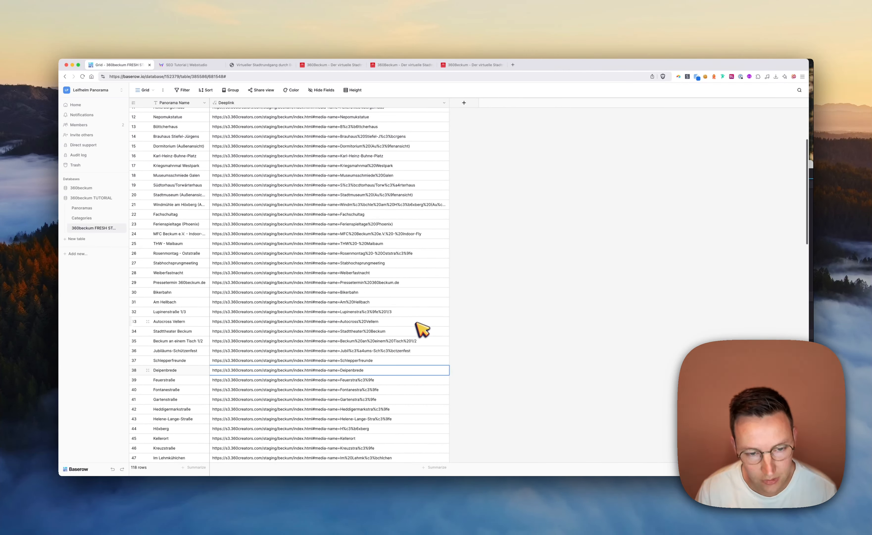
pyautogui.press('super+c')
pyautogui.press('super+t')
pyautogui.press('super+v')
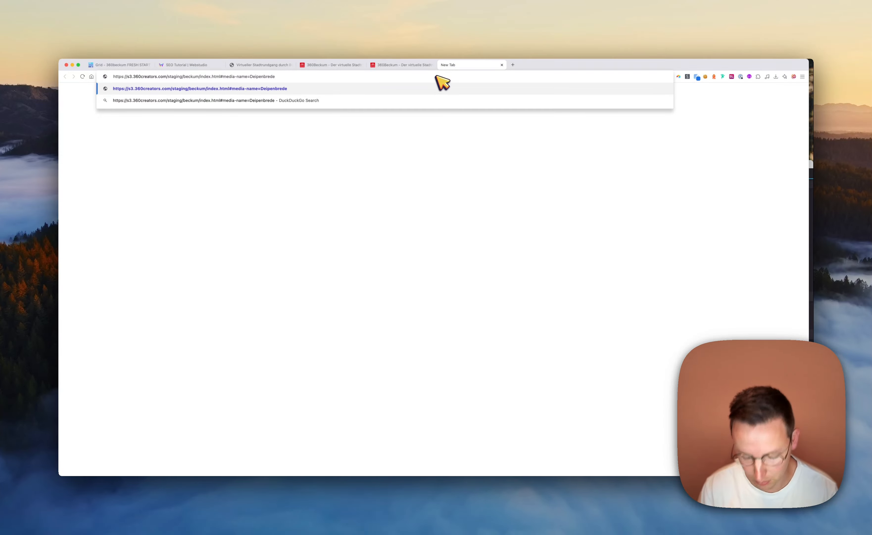
pyautogui.press('Return')
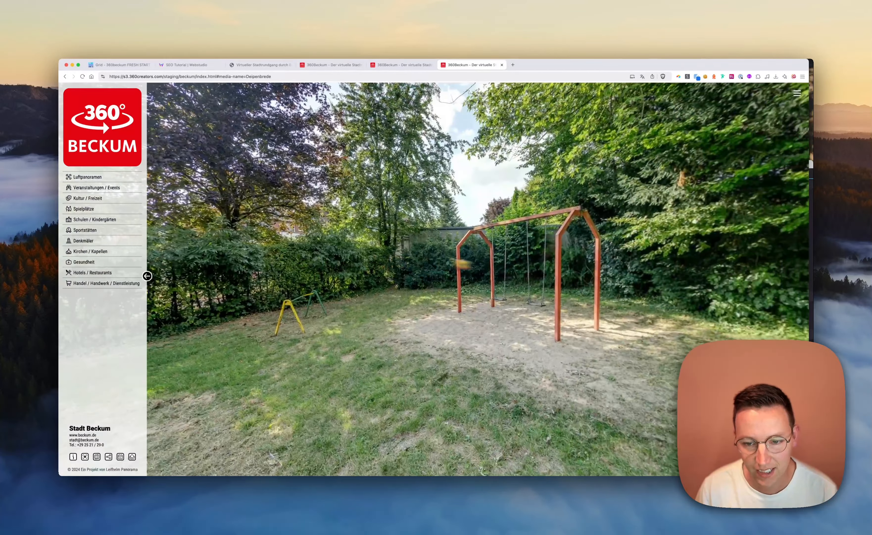
# Return to the table and look through the encoded deeplinks across its rows
pyautogui.press('super+1')
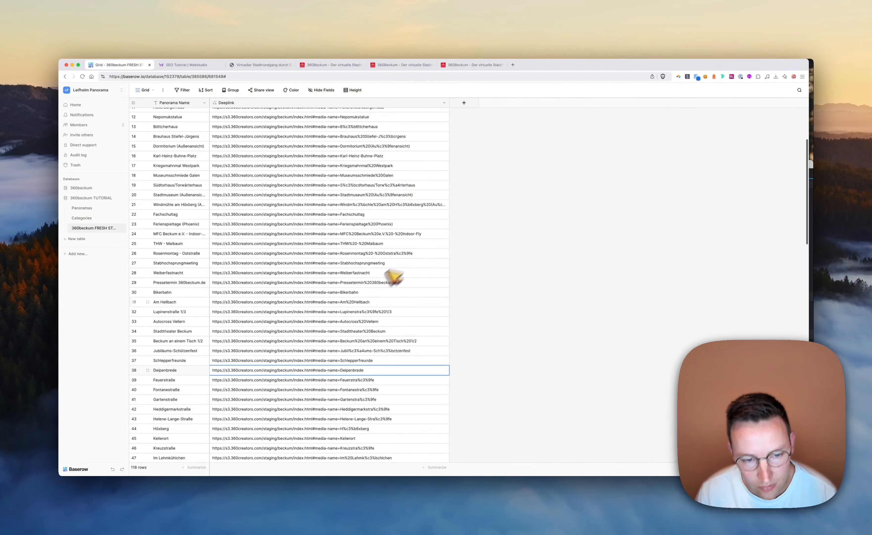
pyautogui.scroll(-5, 395, 278)
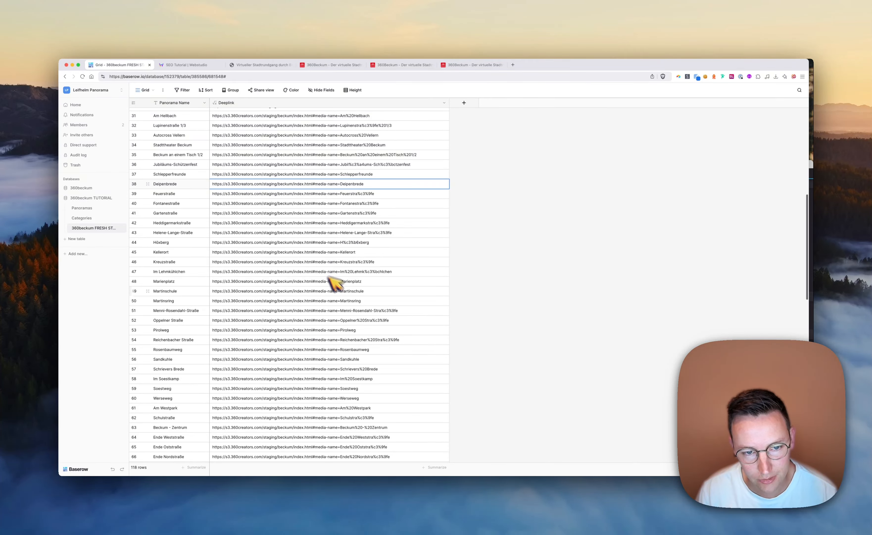
pyautogui.scroll(-10, 372, 286)
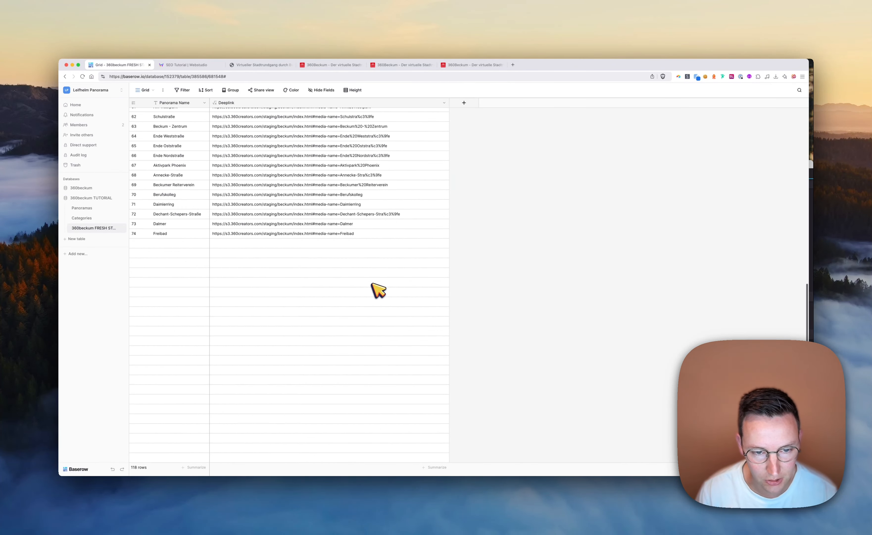
pyautogui.scroll(20, 376, 288)
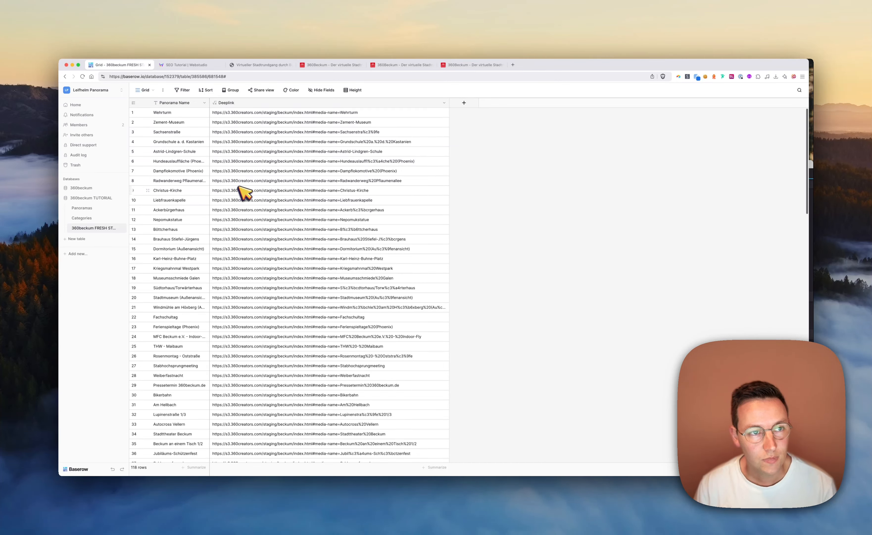
pyautogui.click(306, 140)
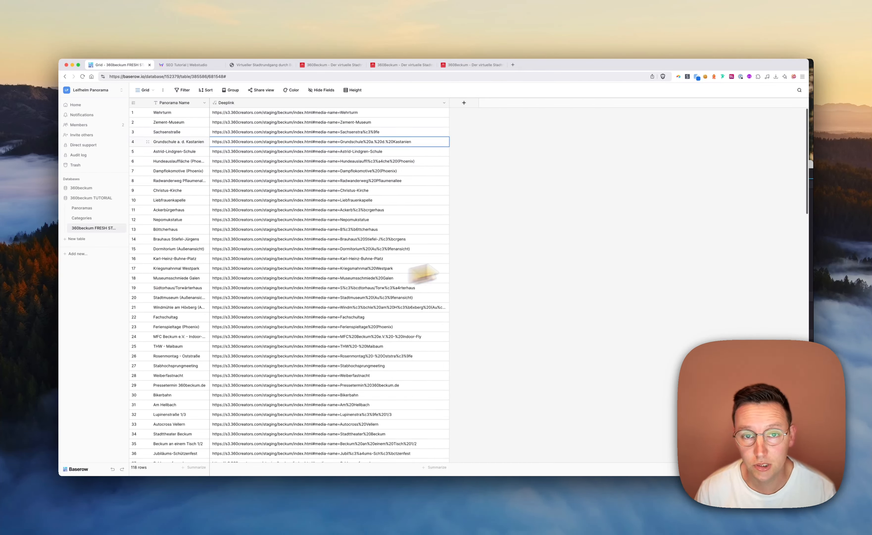
pyautogui.click(594, 201)
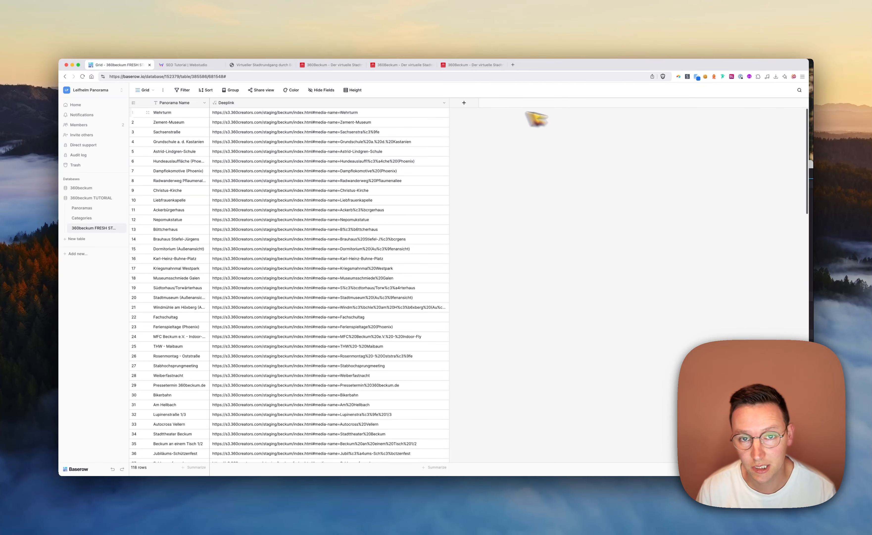
# Create a File field named Social sharing image after Deeplink and paste an image into the Wehrturm row
pyautogui.click(464, 103)
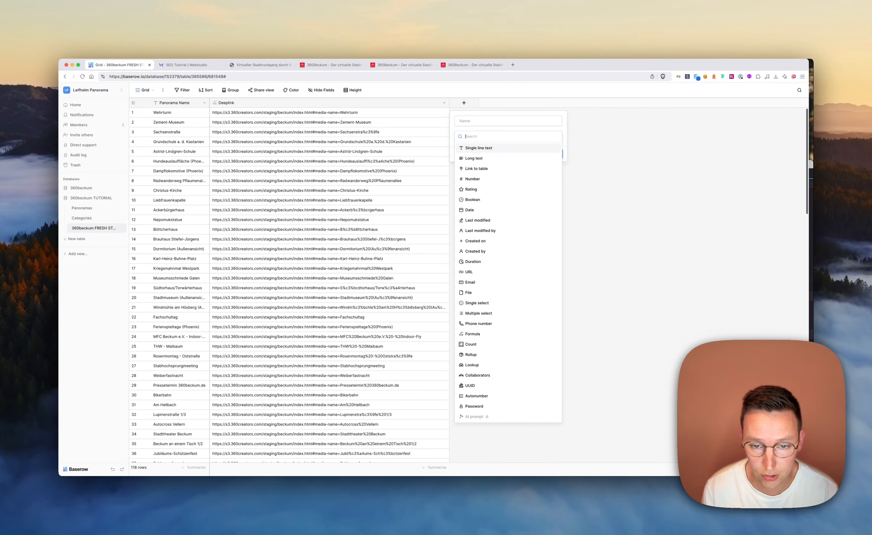
pyautogui.click(480, 292)
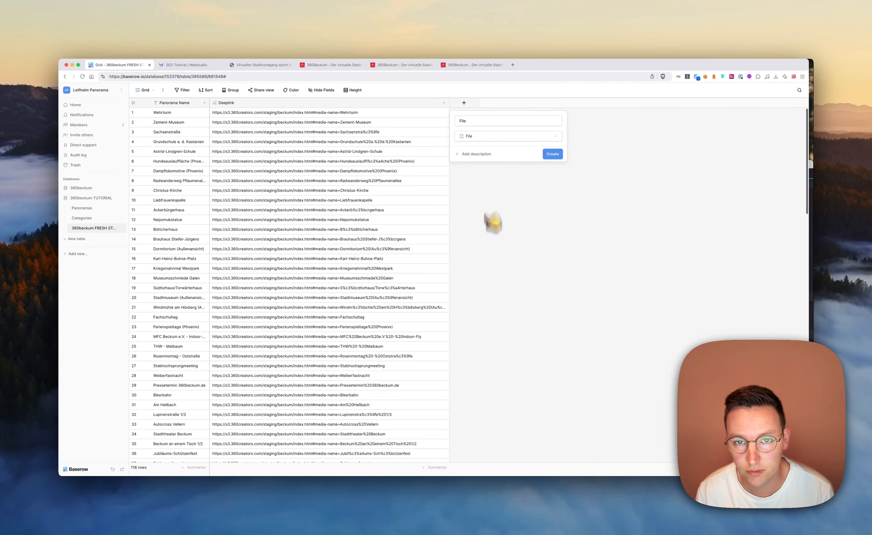
pyautogui.click(485, 122)
pyautogui.write('File')
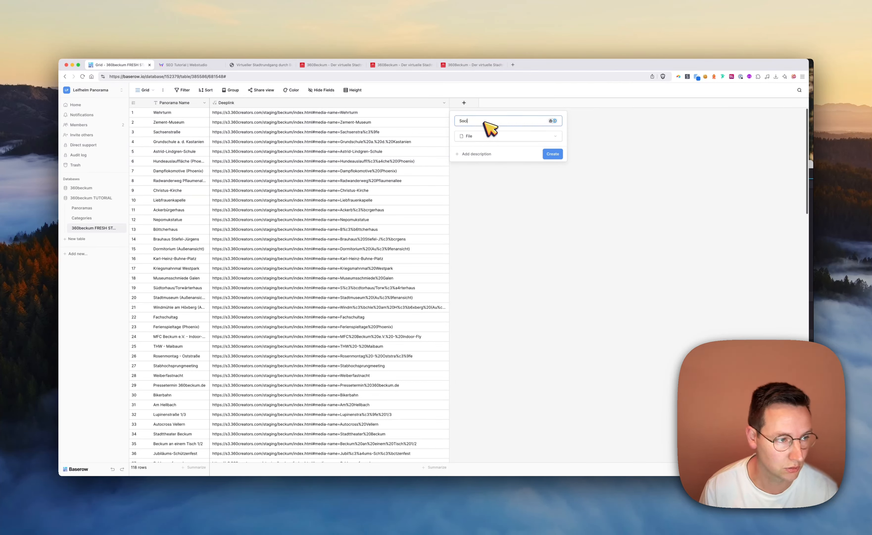
pyautogui.press('Return')
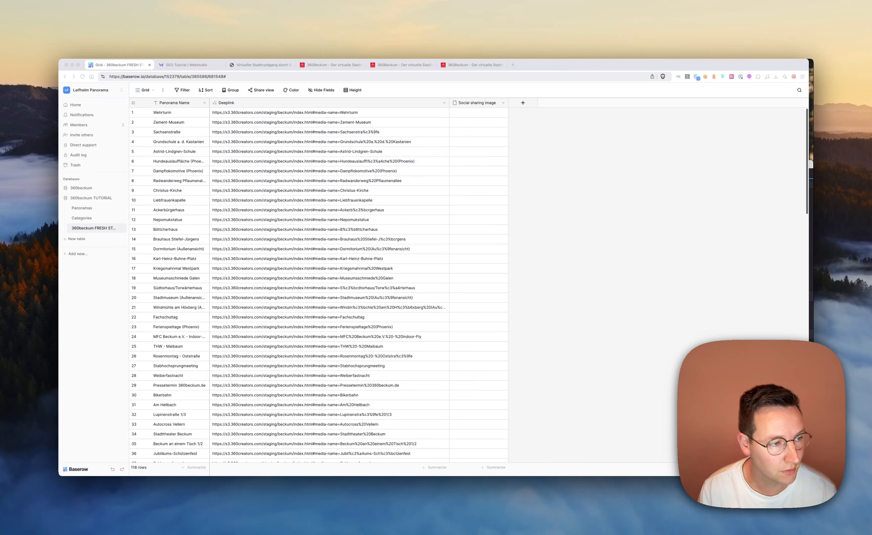
pyautogui.click(477, 114)
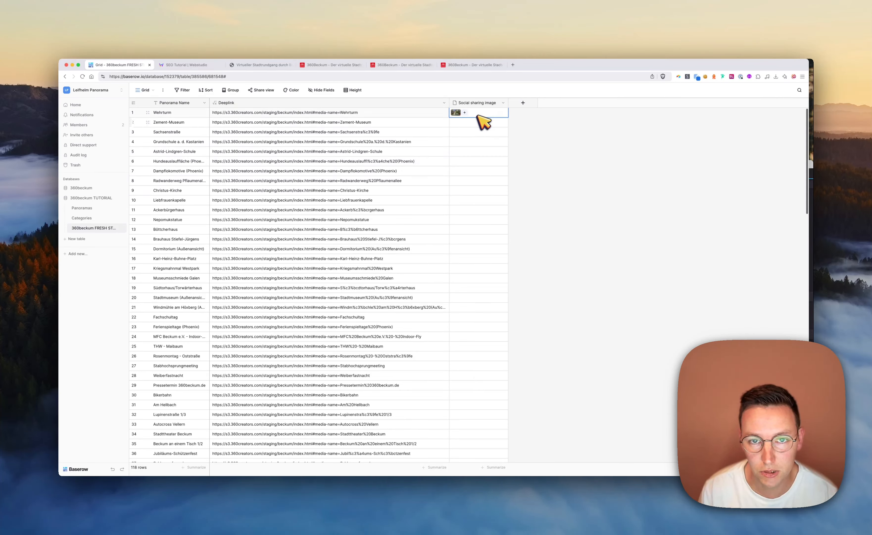
# Load the Zement-Museum deeplink, take a screenshot of the museum panorama, and paste it into that row's Social sharing image cell
pyautogui.click(472, 124)
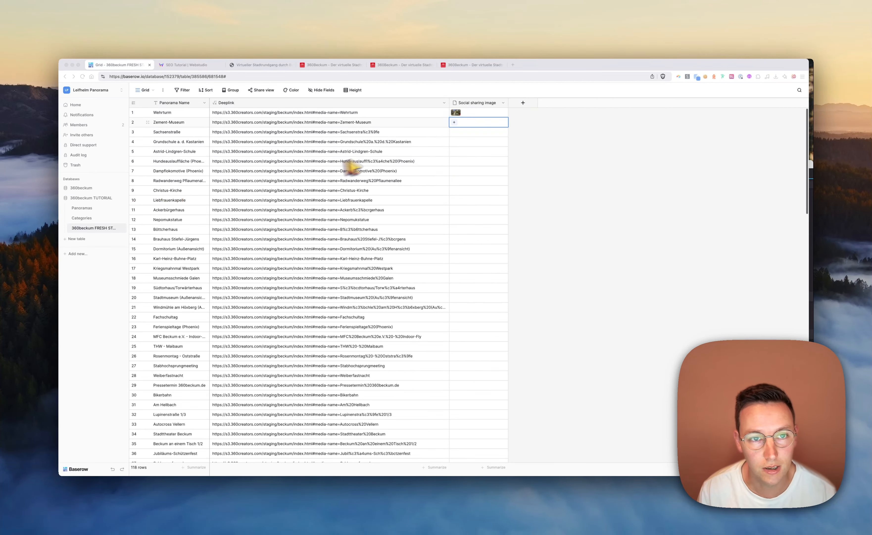
pyautogui.click(356, 123)
pyautogui.click(357, 123)
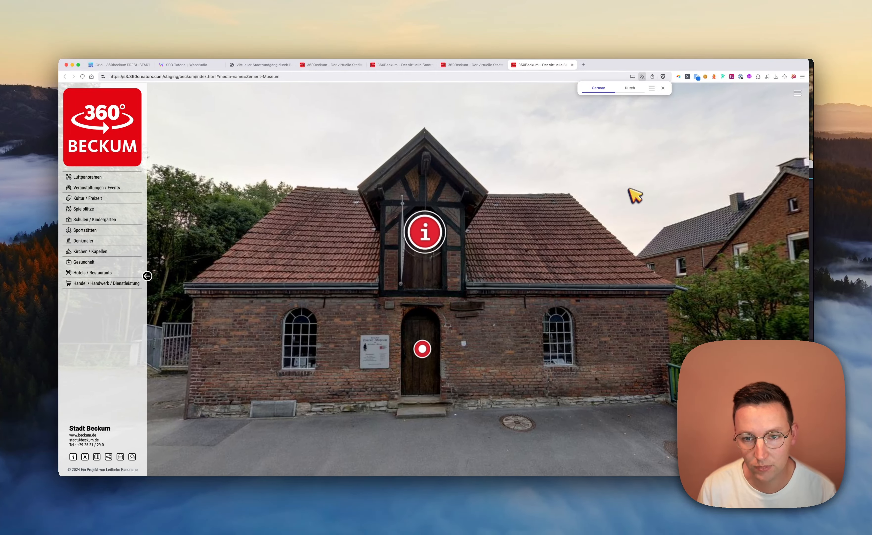
pyautogui.press('super+shift+4')
pyautogui.moveTo(663, 115); pyautogui.dragTo(174, 435)
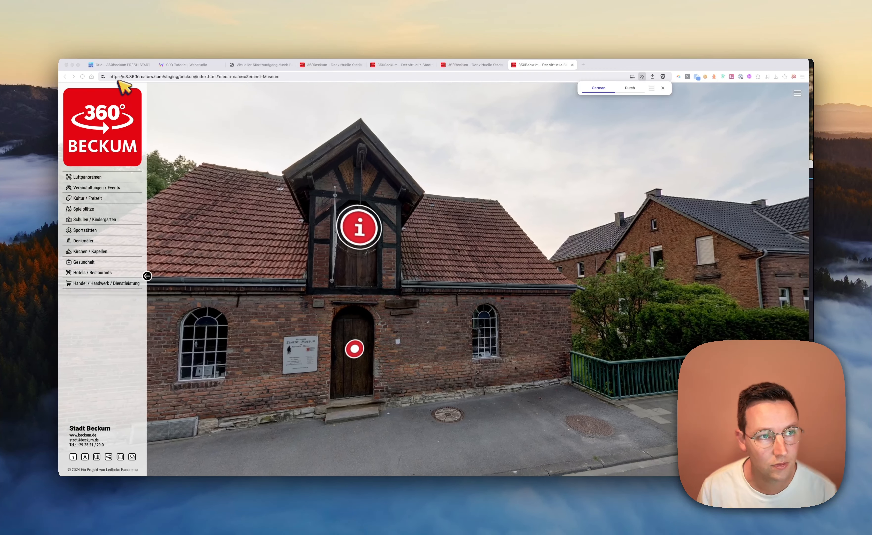
pyautogui.click(120, 64)
pyautogui.click(475, 121)
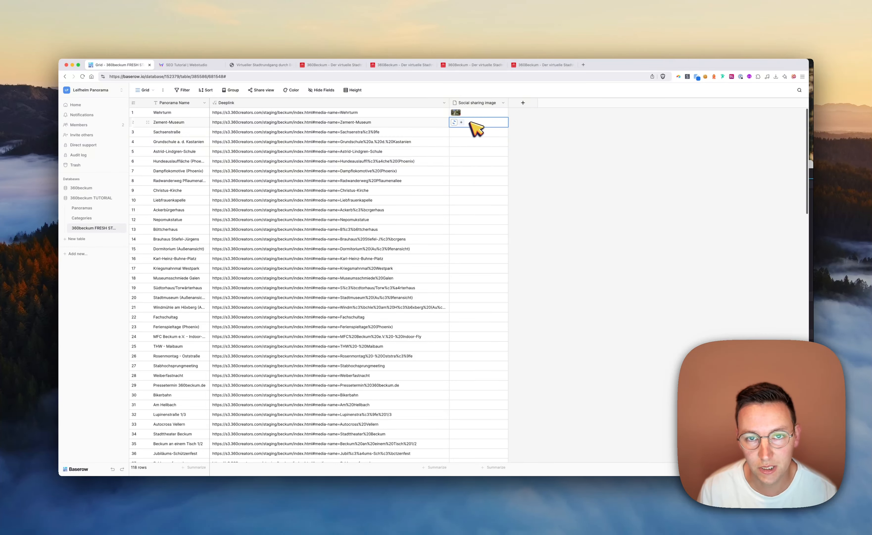
pyautogui.click(469, 135)
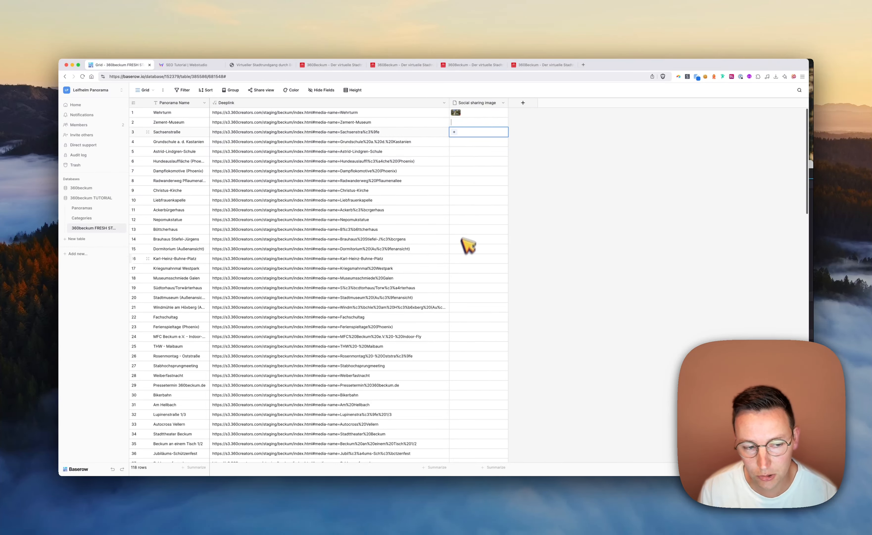
# Select the Social sharing image column from the Wehrturm row down and paste the prepared images into all rows
pyautogui.scroll(-15, 468, 250)
pyautogui.scroll(15, 468, 267)
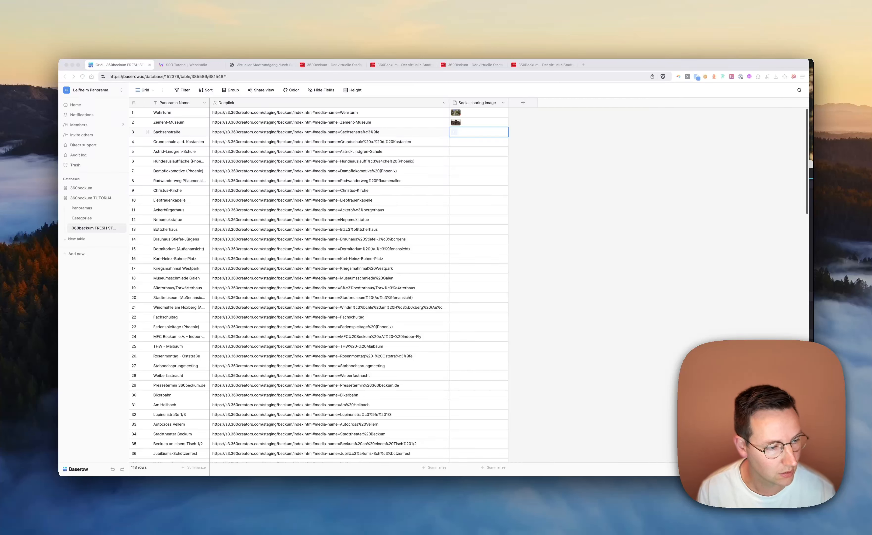
pyautogui.click(478, 116)
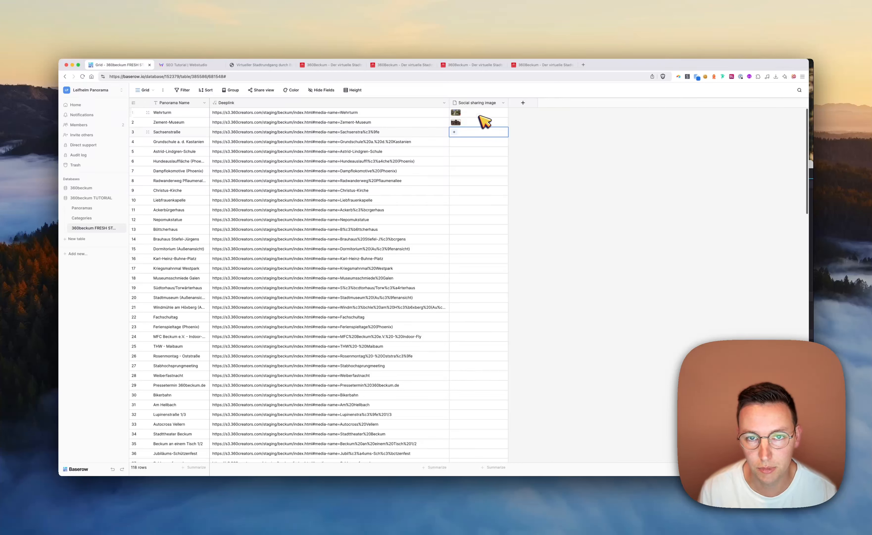
pyautogui.click(479, 116)
pyautogui.press('shift+super+Down')
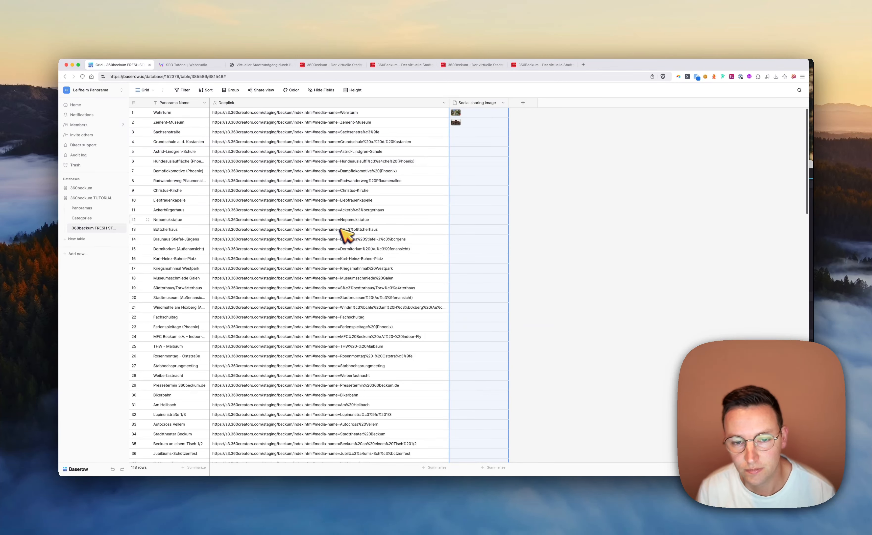
pyautogui.press('super+v')
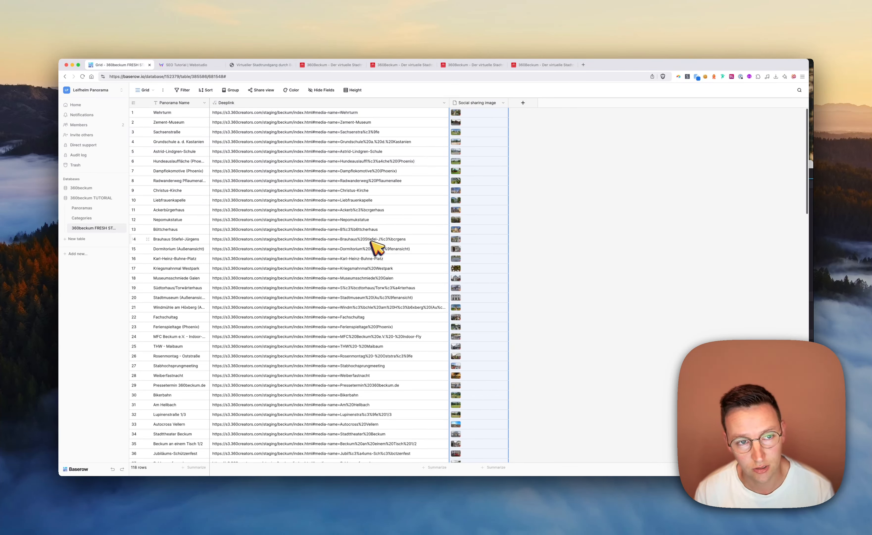
pyautogui.click(624, 223)
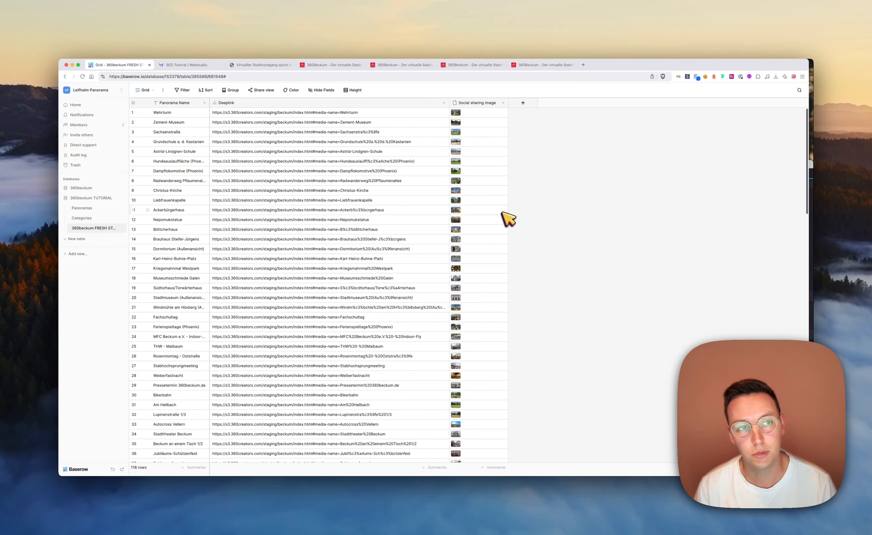
# Switch to Webstudio to view the project's publish options, and return to the Baserow table
pyautogui.hotkey('ctrl', 'Tab')
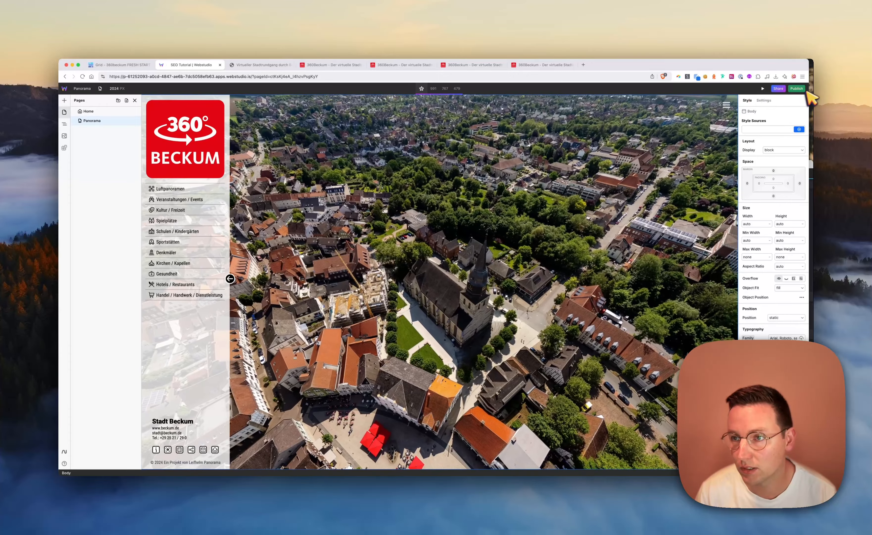
pyautogui.click(796, 88)
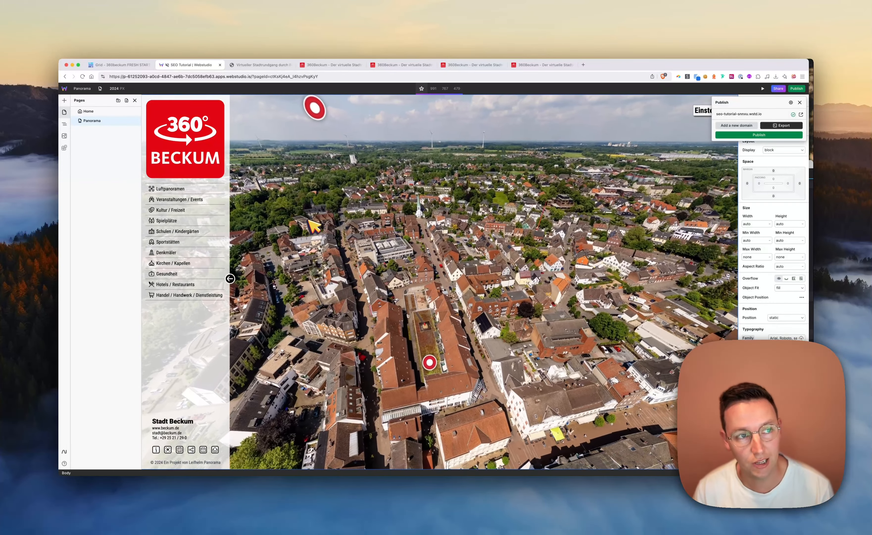
pyautogui.hotkey('ctrl', 'shift', 'Tab')
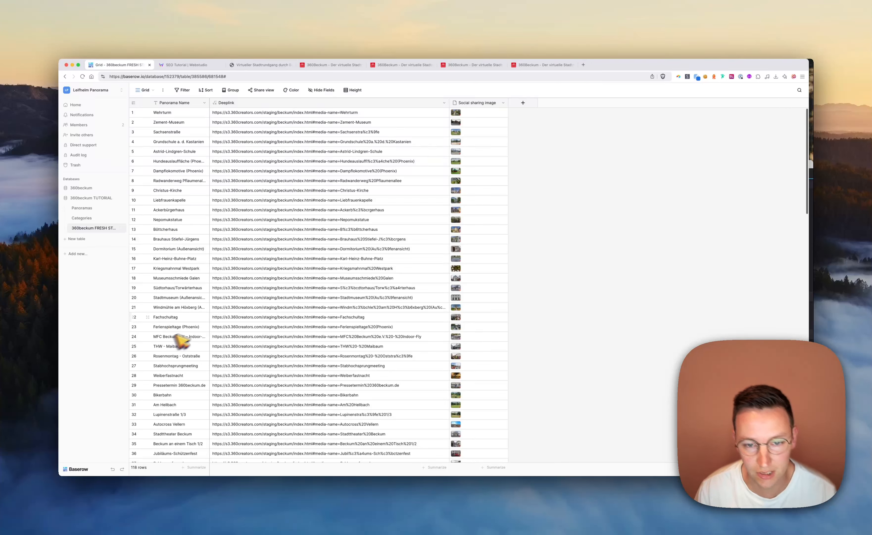
# Create a Single line text field named Slug after the Social sharing image field
pyautogui.click(523, 102)
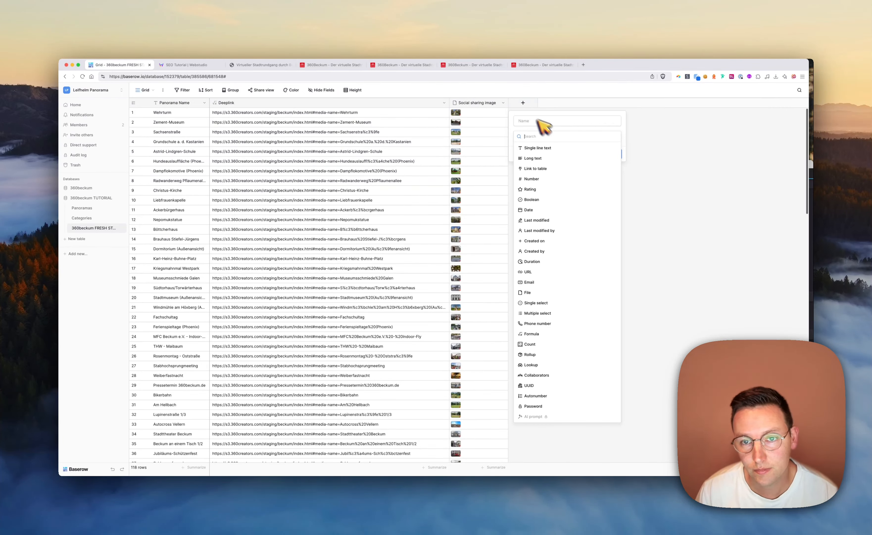
pyautogui.click(527, 121)
pyautogui.click(531, 135)
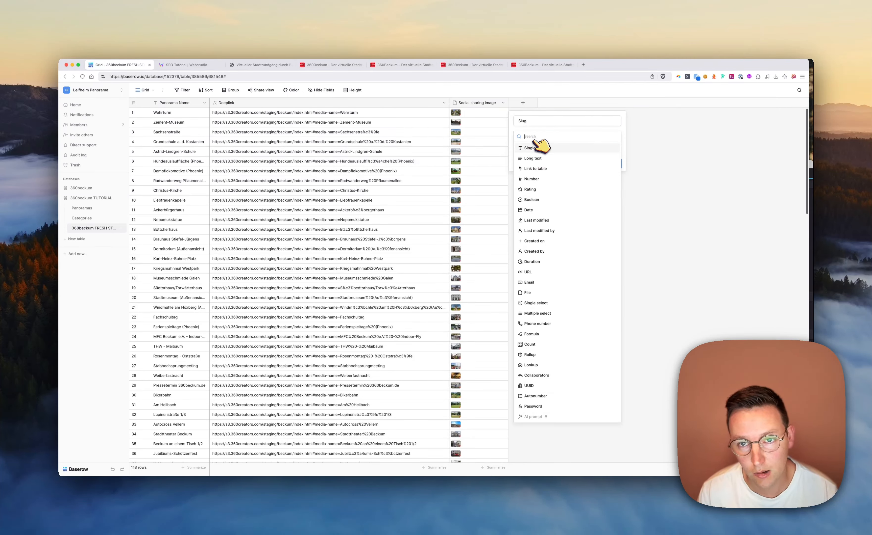
pyautogui.click(541, 148)
pyautogui.click(613, 165)
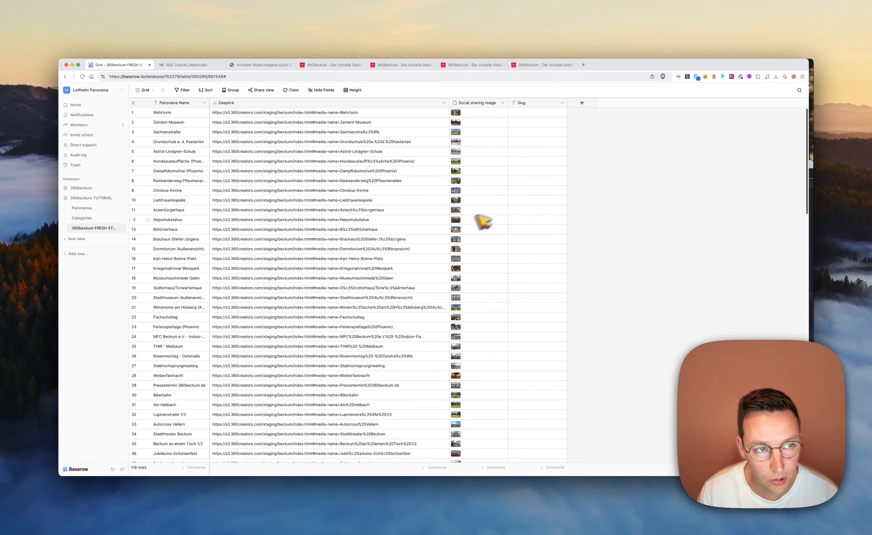
# Edit the Slug field and change its type to Formula
pyautogui.click(563, 104)
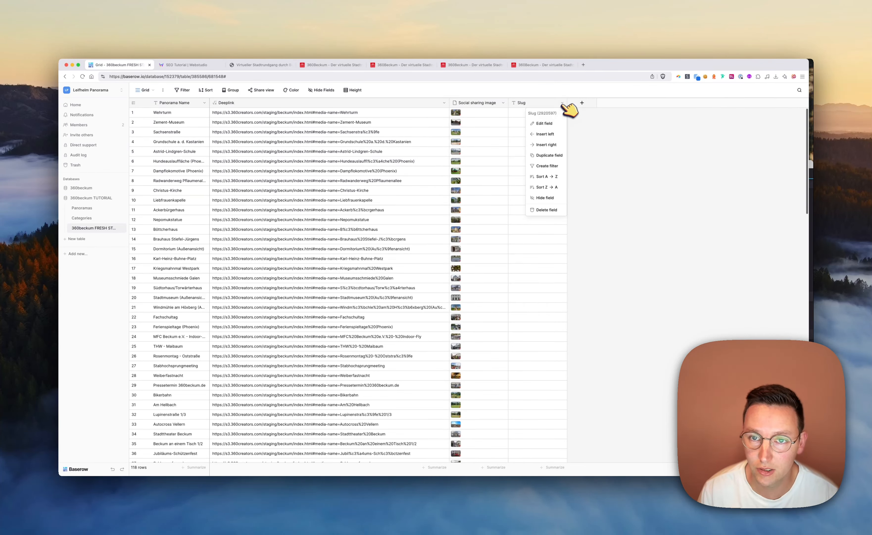
pyautogui.click(542, 123)
pyautogui.click(567, 156)
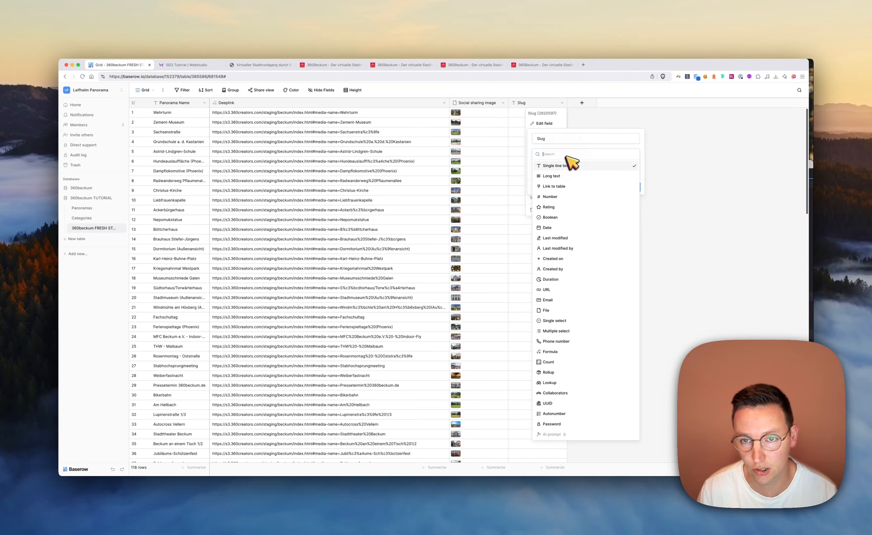
pyautogui.write('form')
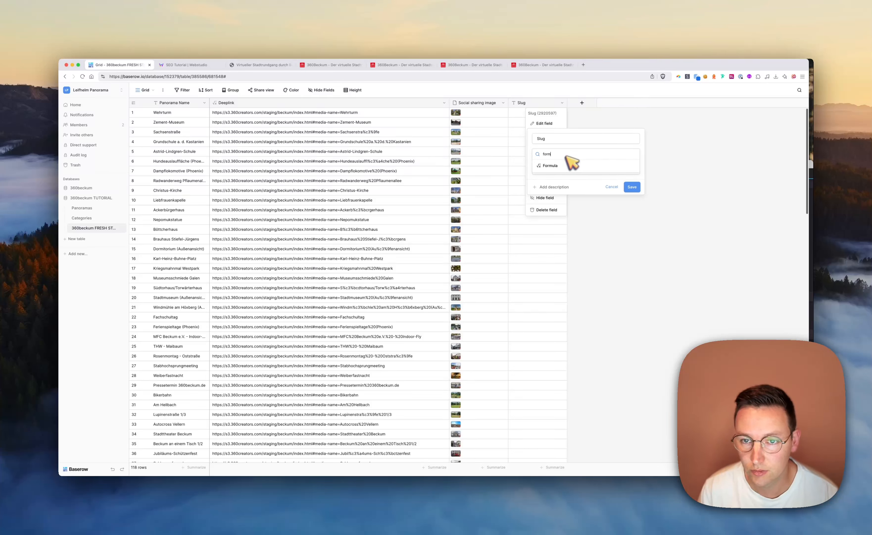
pyautogui.click(561, 165)
# Set the Slug formula to encode_uri(field('Panorama Name')) and save the field
pyautogui.write('url')
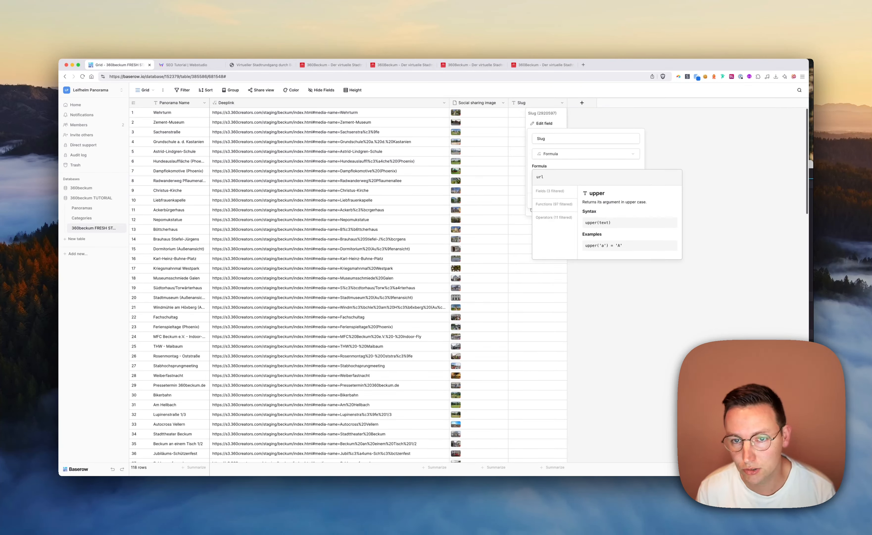
pyautogui.write('encod')
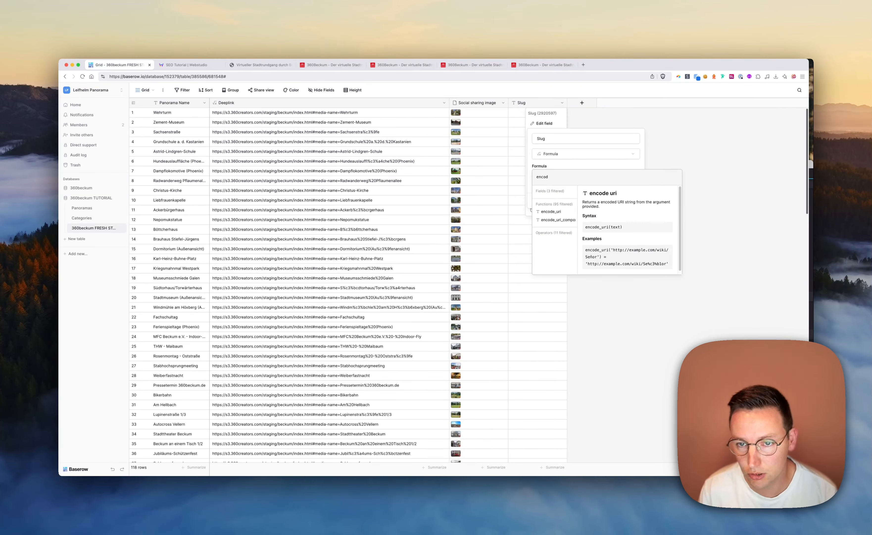
pyautogui.click(553, 211)
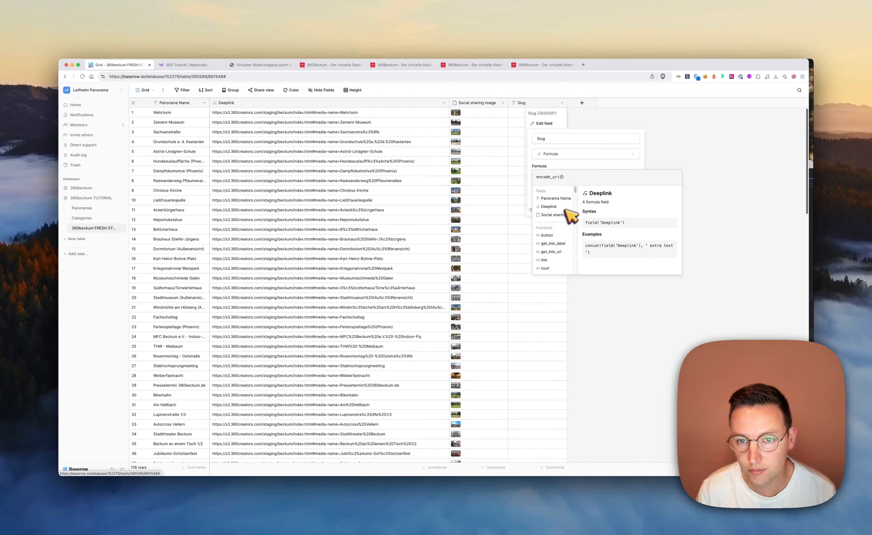
pyautogui.write('W')
pyautogui.hotkey('shift', 'BackSpace')
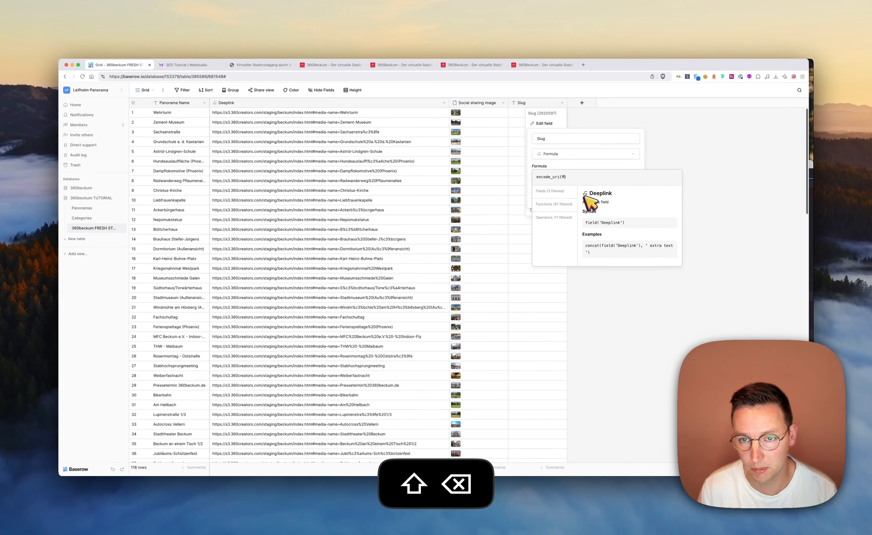
pyautogui.hotkey('shift', 'BackSpace')
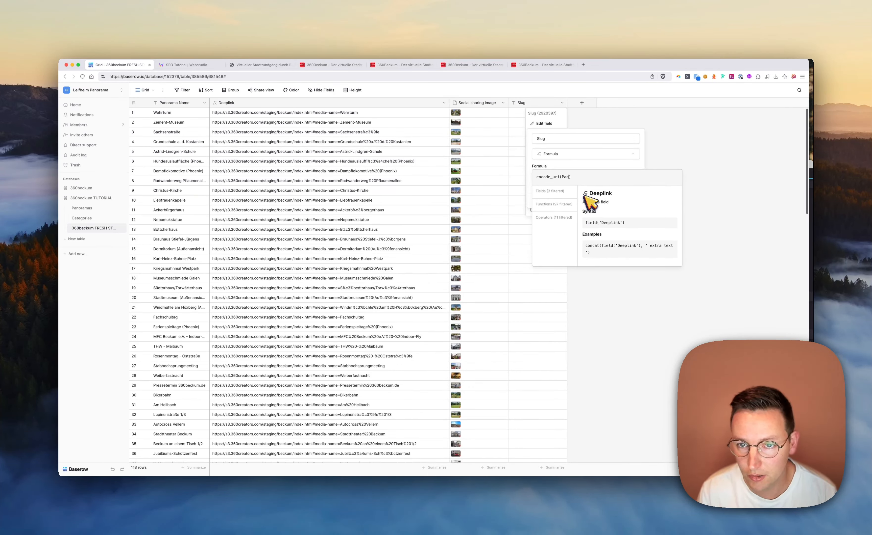
pyautogui.hotkey('shift', 'BackSpace')
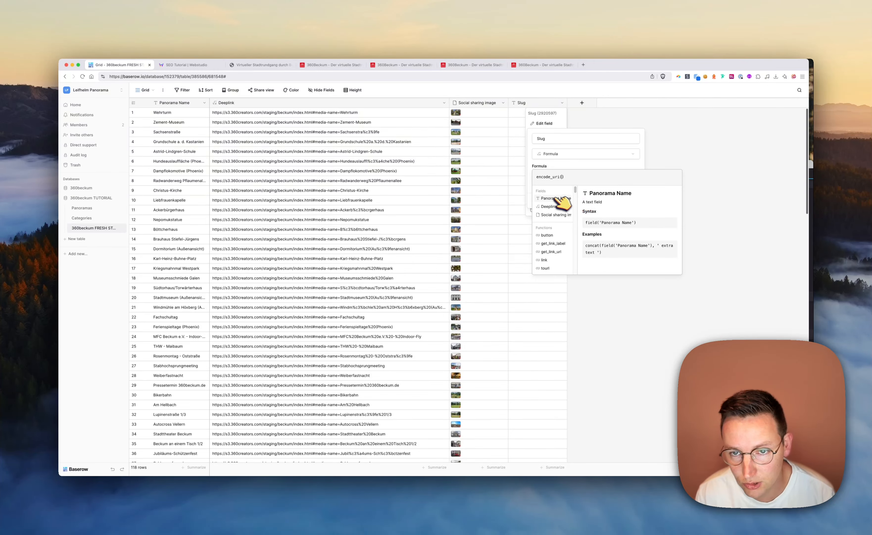
pyautogui.click(553, 198)
pyautogui.click(605, 164)
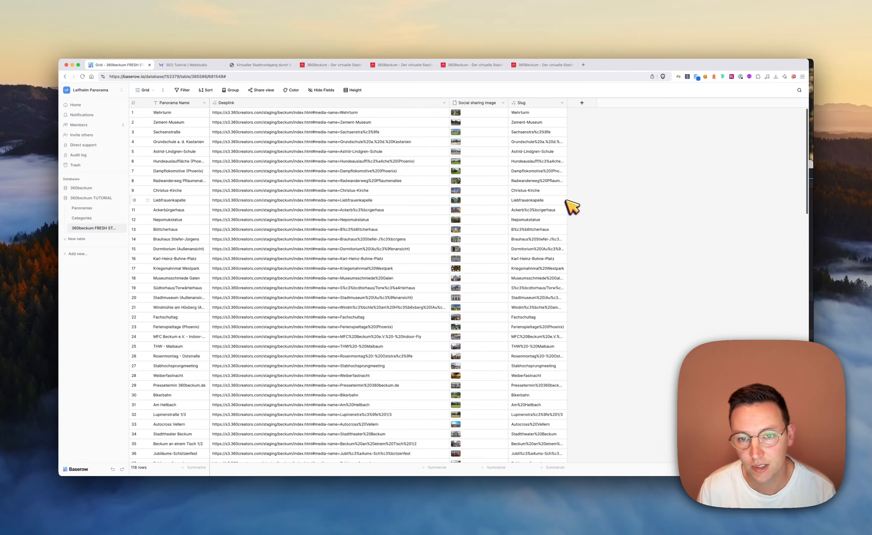
# Widen the Slug column and review the encoded slugs throughout the table
pyautogui.scroll(-12, 562, 198)
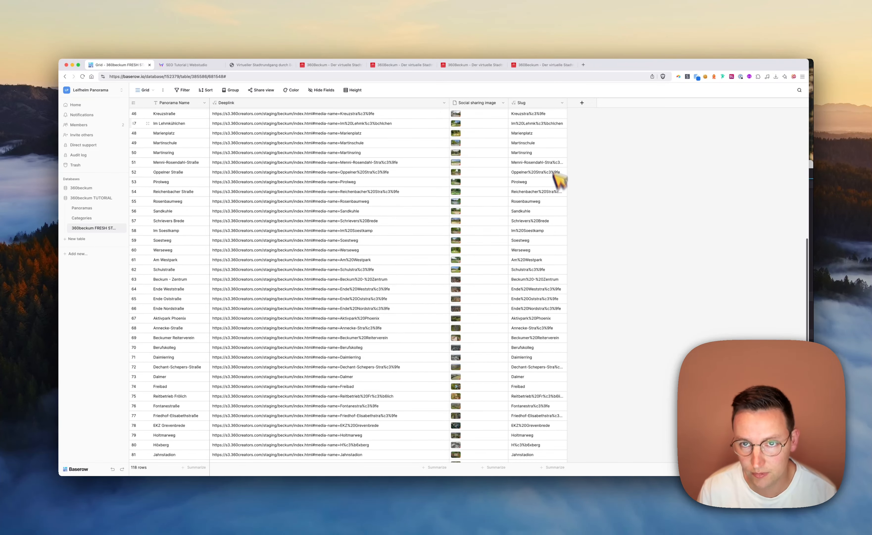
pyautogui.moveTo(567, 102); pyautogui.dragTo(593, 107)
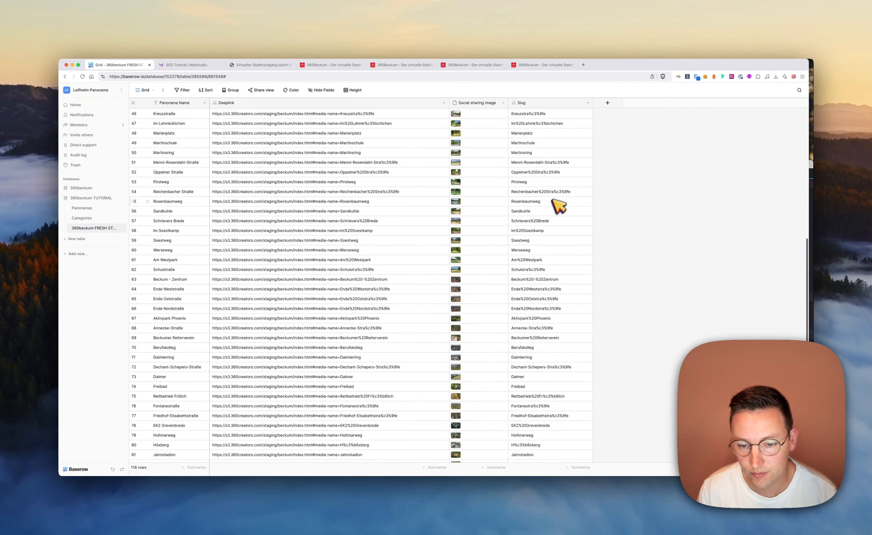
pyautogui.scroll(-1, 555, 208)
pyautogui.scroll(-1, 556, 211)
pyautogui.scroll(12, 556, 211)
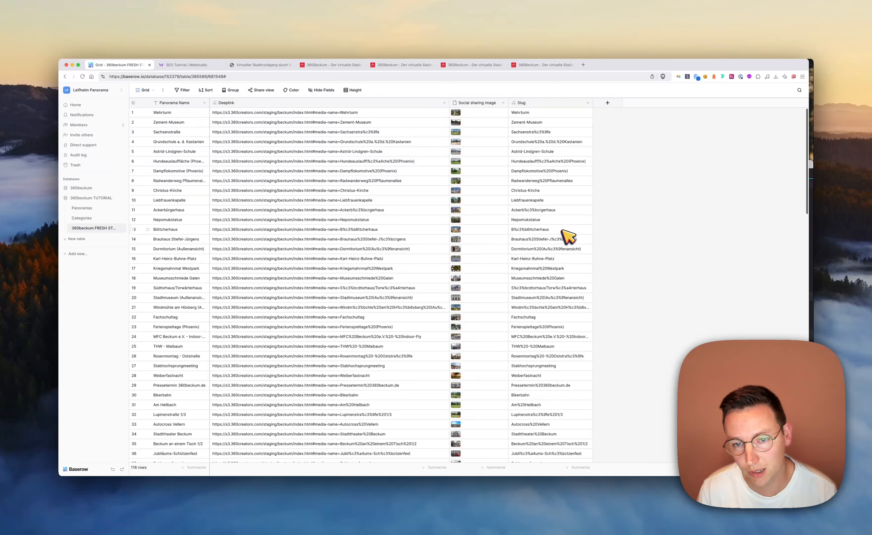
pyautogui.click(550, 200)
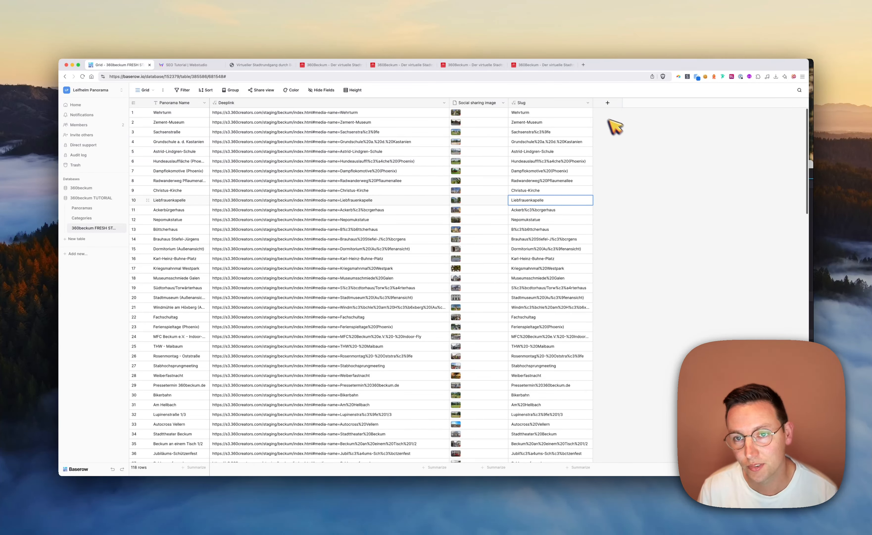
# Create a Single line text field named Slug input and try the value sachenstrasse in the Sachsenstraße row
pyautogui.click(607, 103)
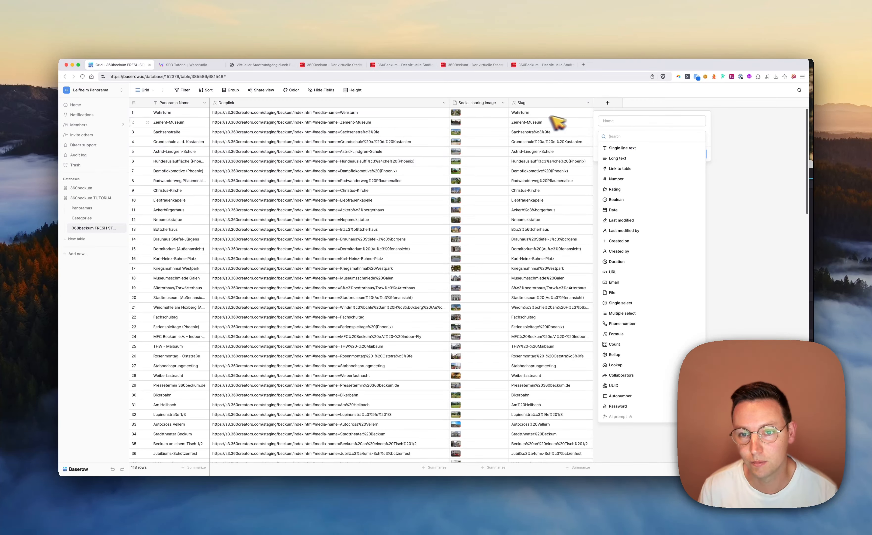
pyautogui.click(623, 147)
pyautogui.click(615, 122)
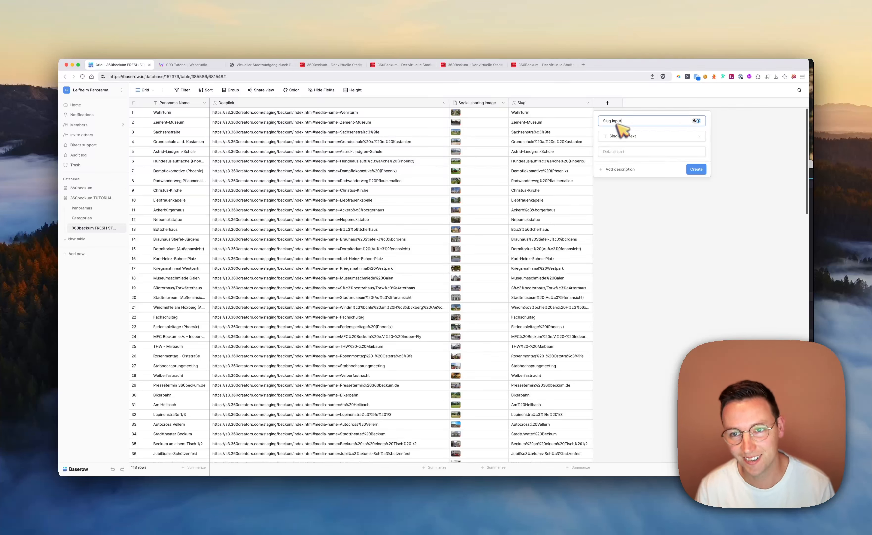
pyautogui.click(618, 155)
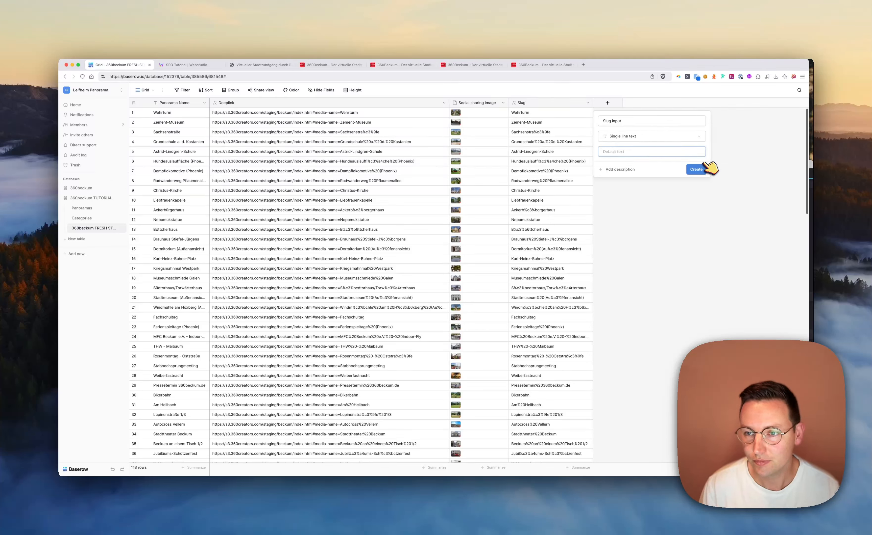
pyautogui.click(698, 170)
pyautogui.click(554, 134)
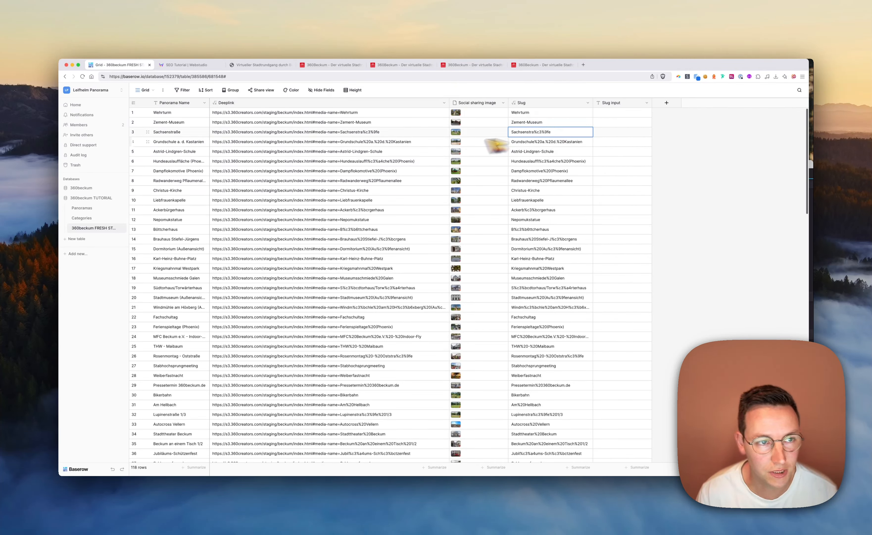
pyautogui.click(605, 132)
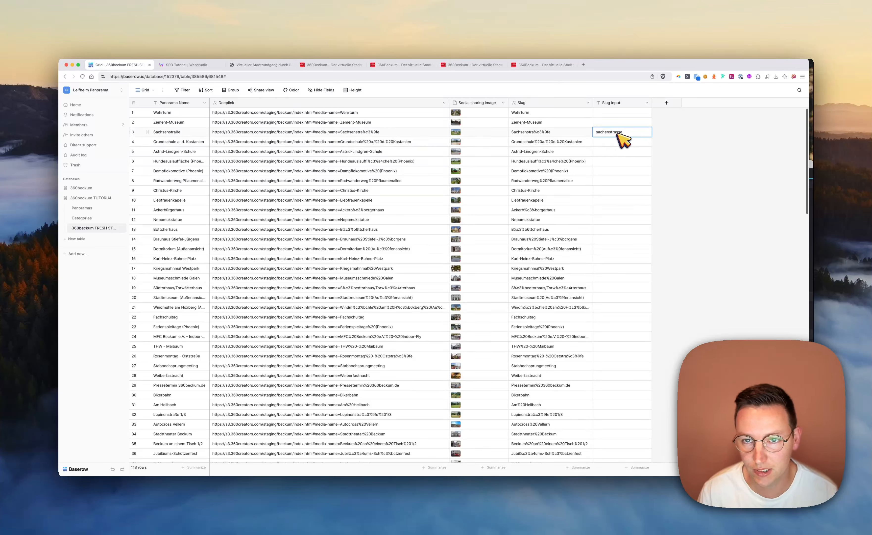
# Replace the Slug field's formula with an IF whose condition is isblank(field('Slug input'))
pyautogui.click(587, 103)
pyautogui.click(570, 123)
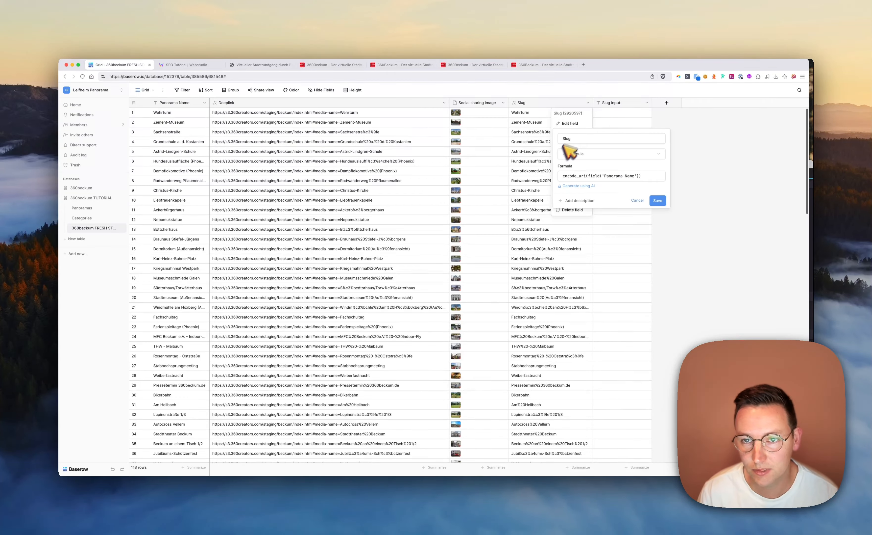
pyautogui.click(597, 176)
pyautogui.hotkey('ctrl', 'c')
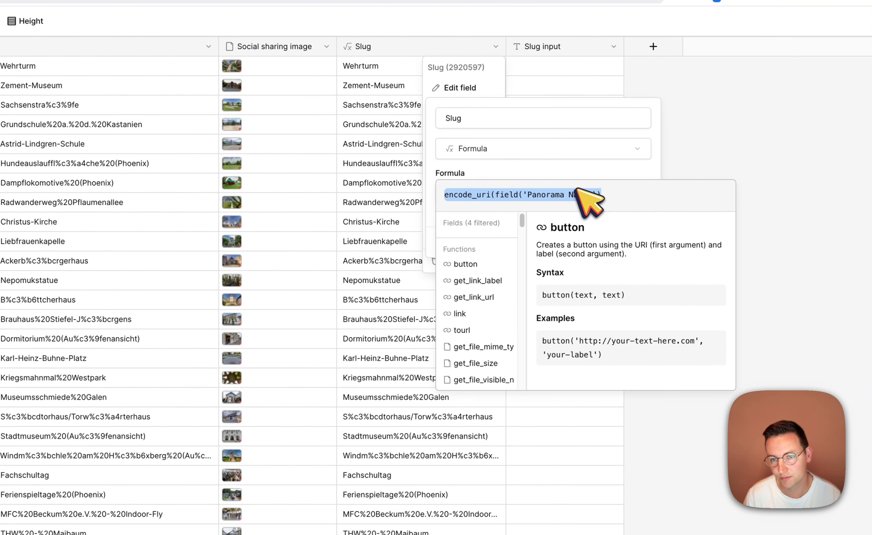
pyautogui.press('BackSpace')
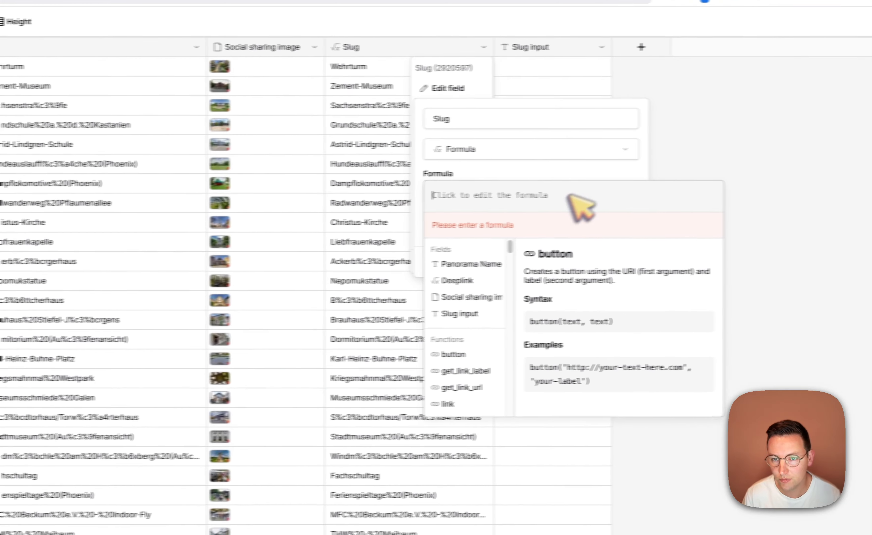
pyautogui.write('IF(')
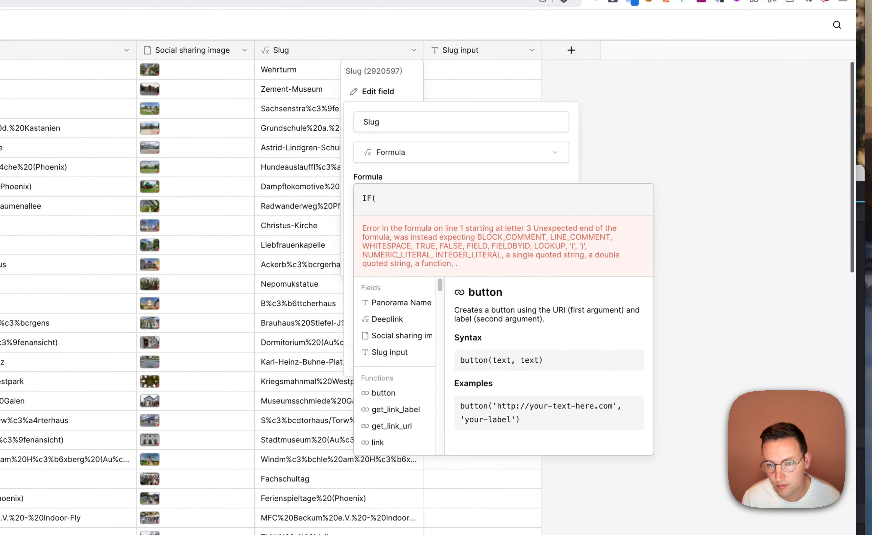
pyautogui.write('is')
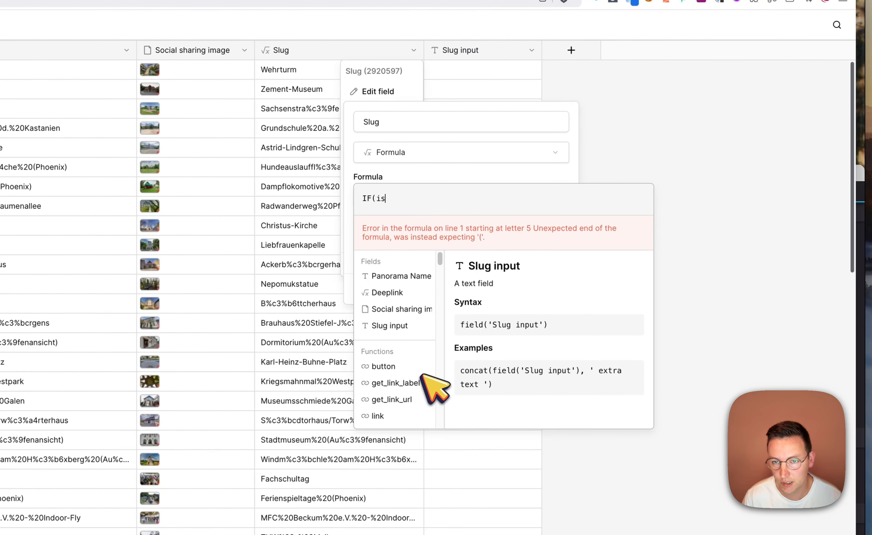
pyautogui.write('bl')
pyautogui.click(390, 303)
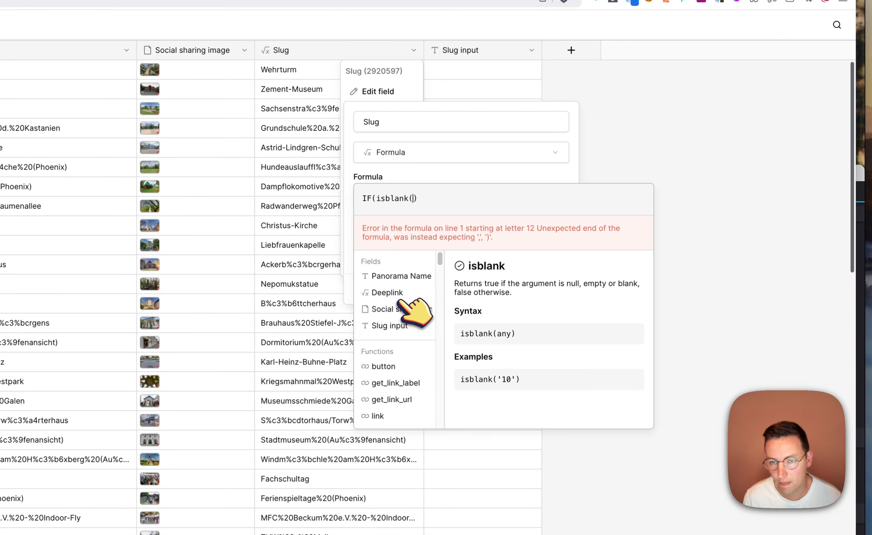
pyautogui.click(394, 325)
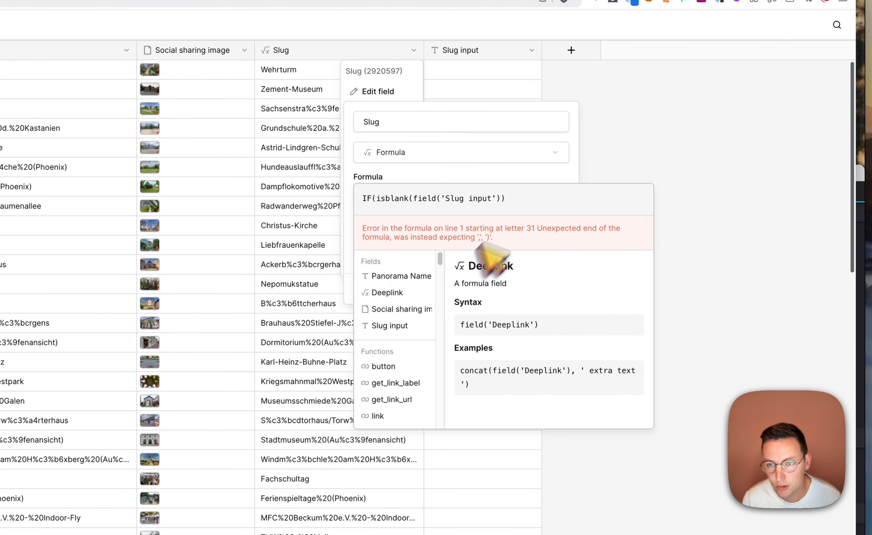
pyautogui.write(')')
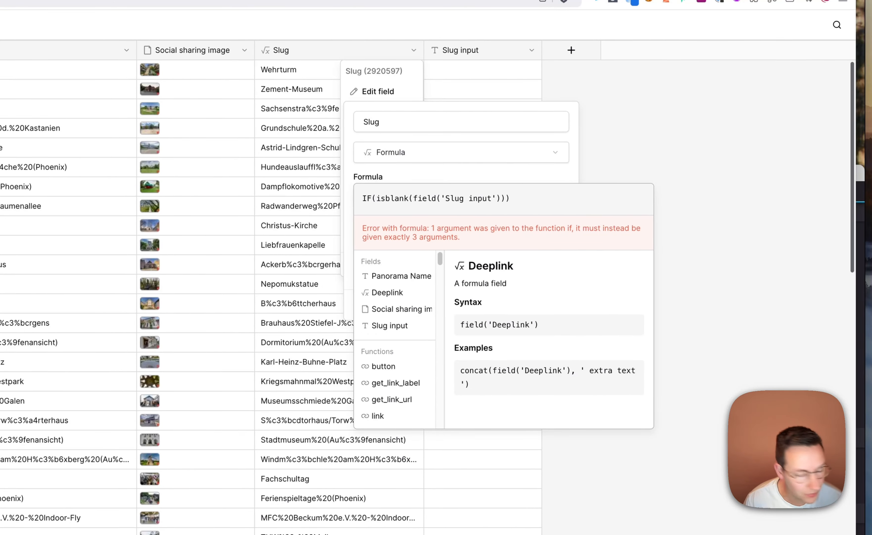
pyautogui.write(',')
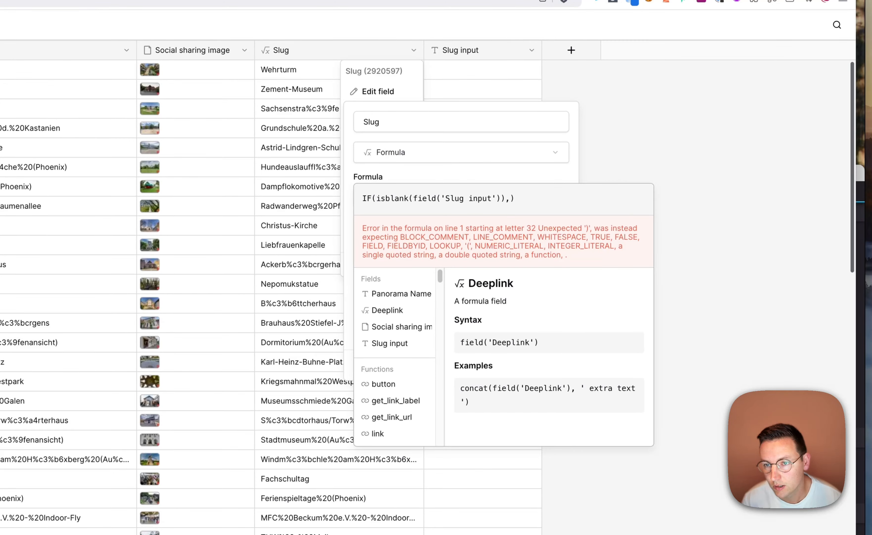
# Complete the IF formula with encode_uri(field('Panorama Name')) as the true result and field('Slug input') as the false result
pyautogui.hotkey('ctrl', 'v')
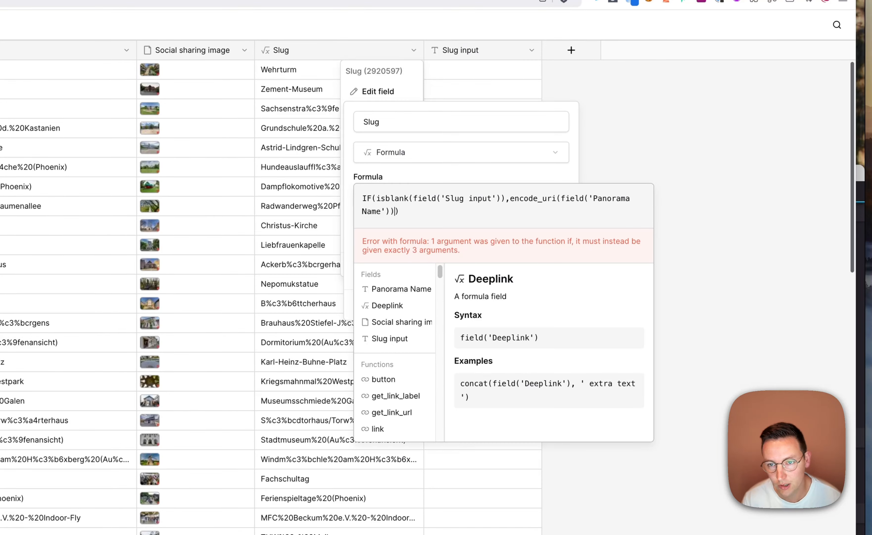
pyautogui.write(',')
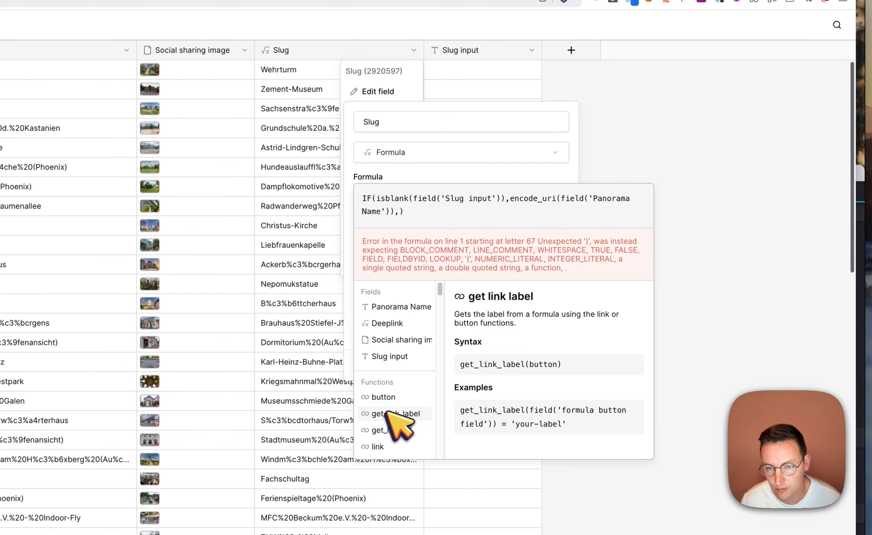
pyautogui.click(403, 356)
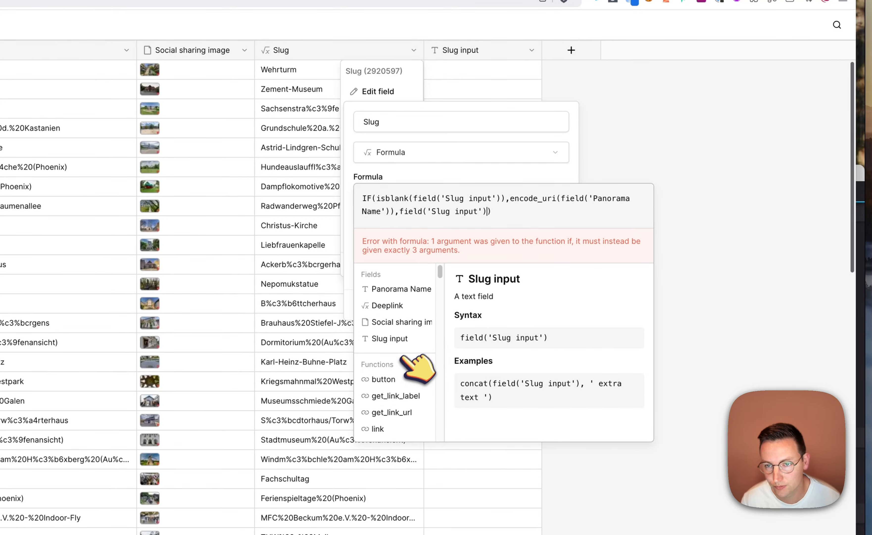
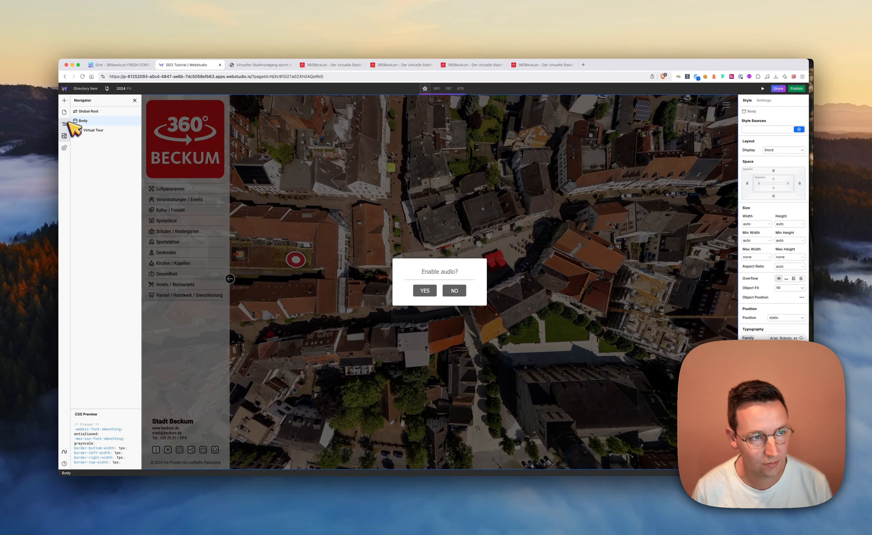
# Rename the Directory Item page to Panoramas and set its dynamic path to /:slug
pyautogui.click(66, 123)
pyautogui.click(64, 112)
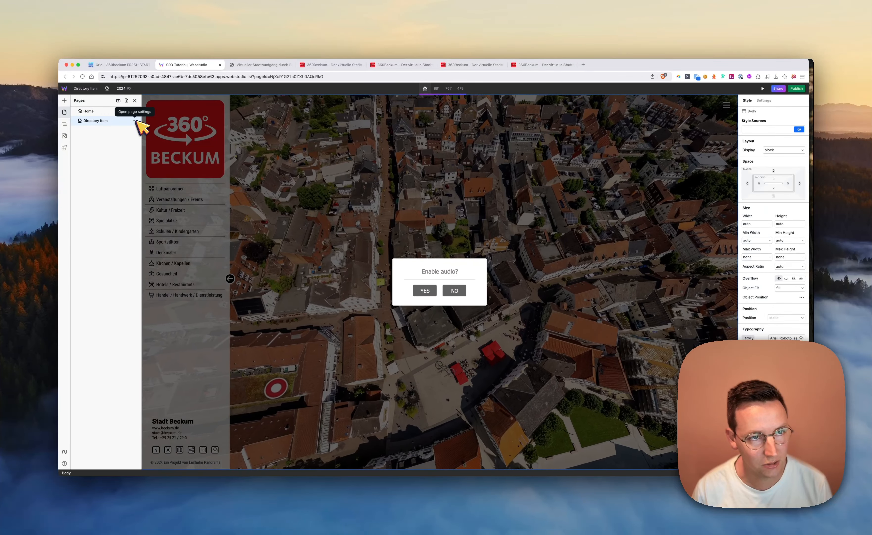
pyautogui.click(134, 120)
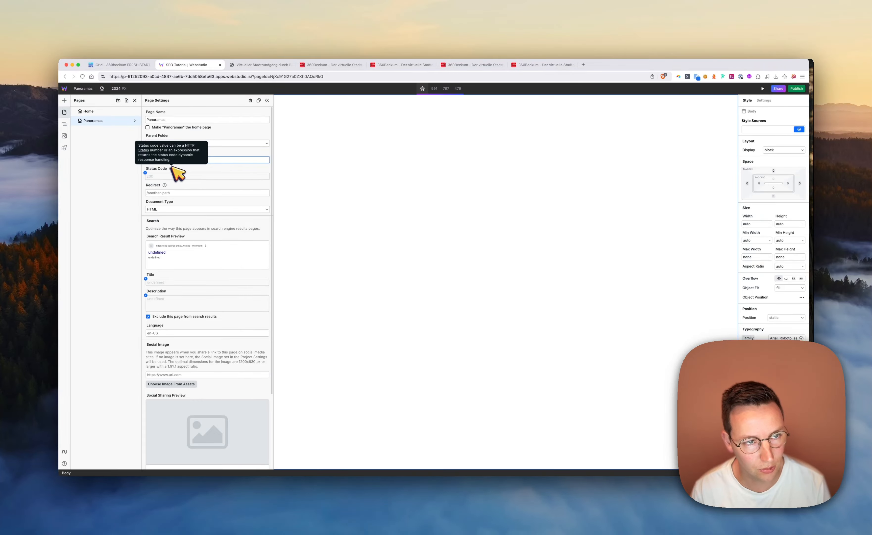
pyautogui.click(116, 199)
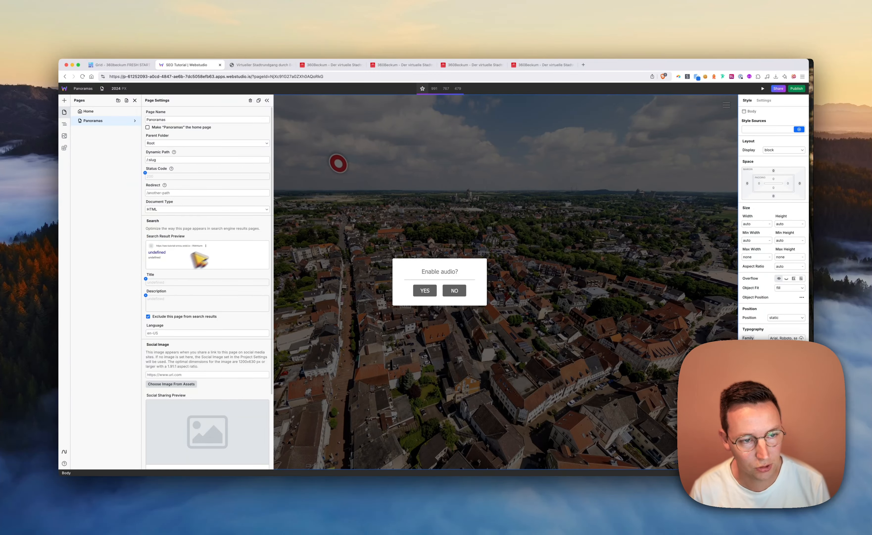
pyautogui.click(267, 100)
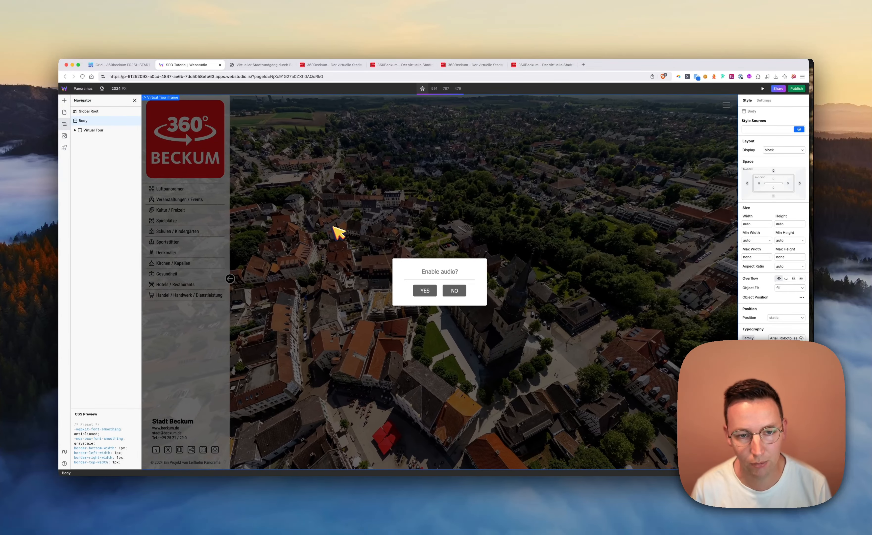
# Select the Virtual Tour iframe inside the Virtual Tour element and open the binding of its Code property
pyautogui.moveTo(102, 89)
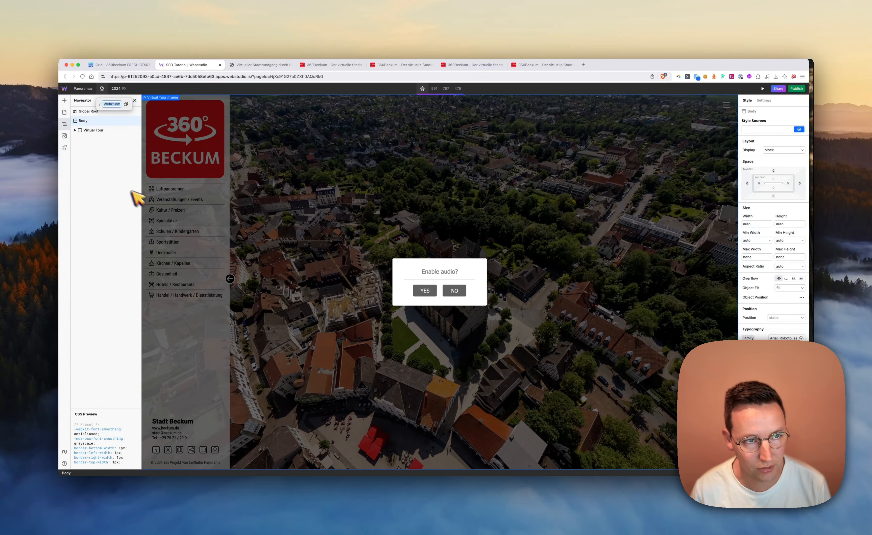
pyautogui.click(262, 191)
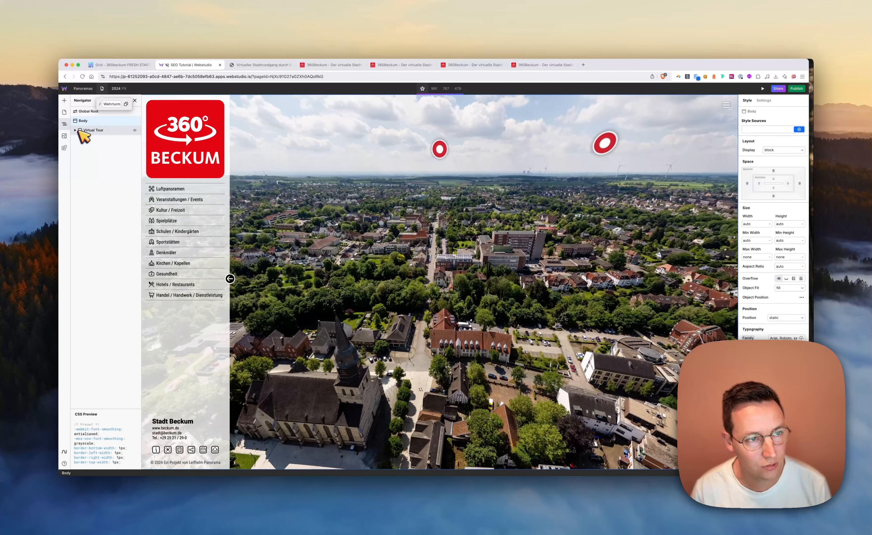
pyautogui.click(76, 130)
pyautogui.click(97, 140)
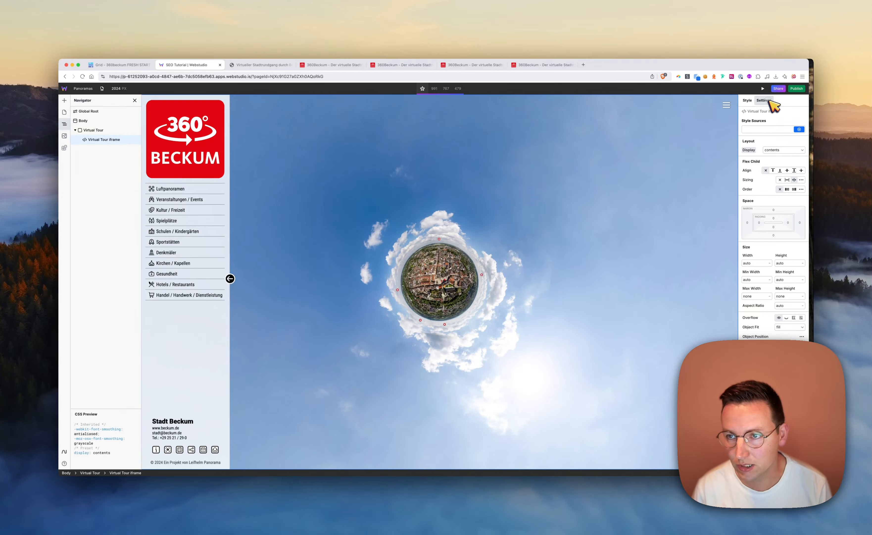
pyautogui.click(764, 101)
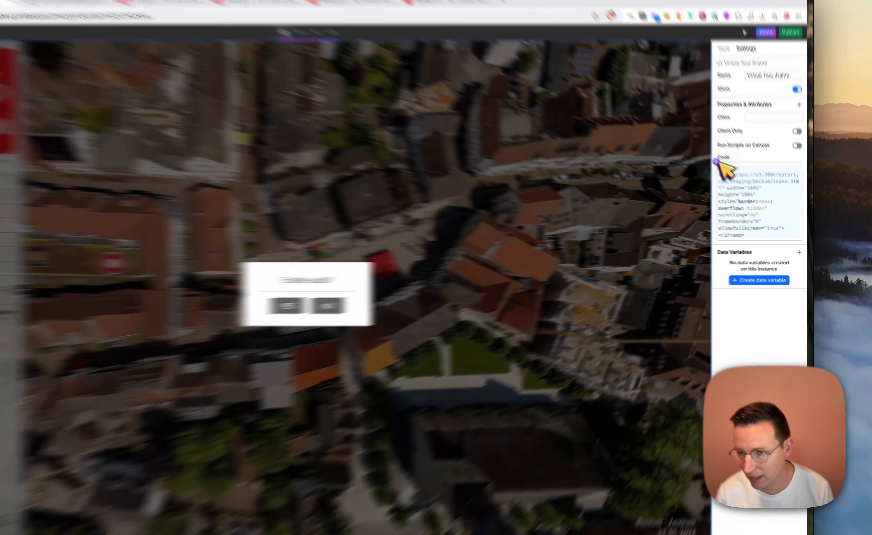
pyautogui.click(742, 184)
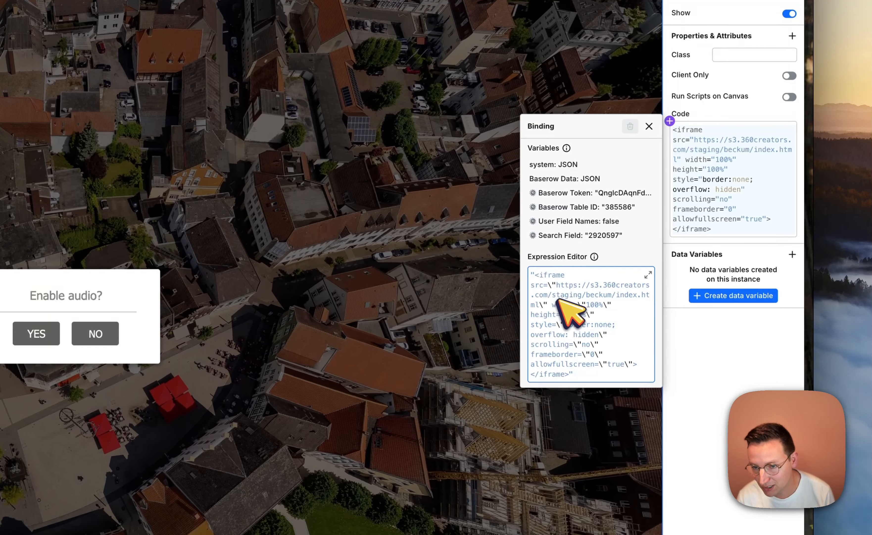
# Replace the double quotes enclosing the whole iframe expression with backticks
pyautogui.click(572, 294)
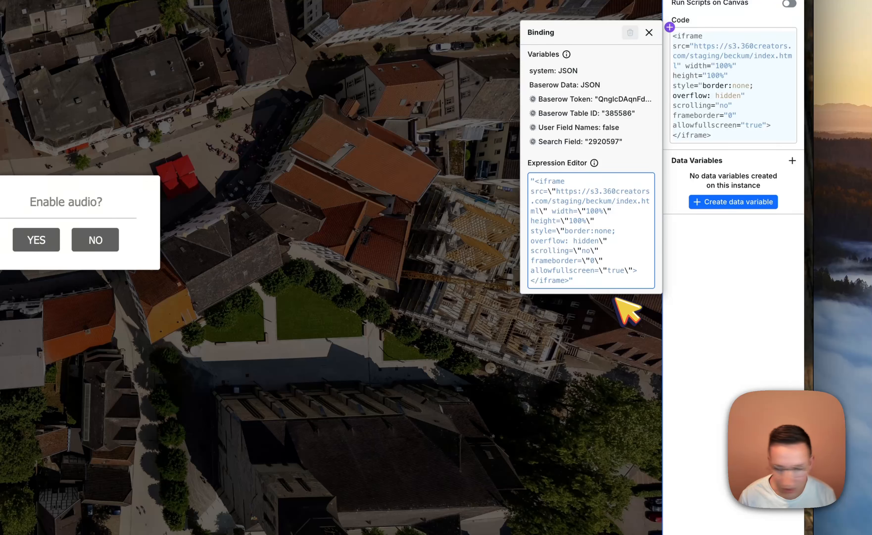
pyautogui.click(574, 281)
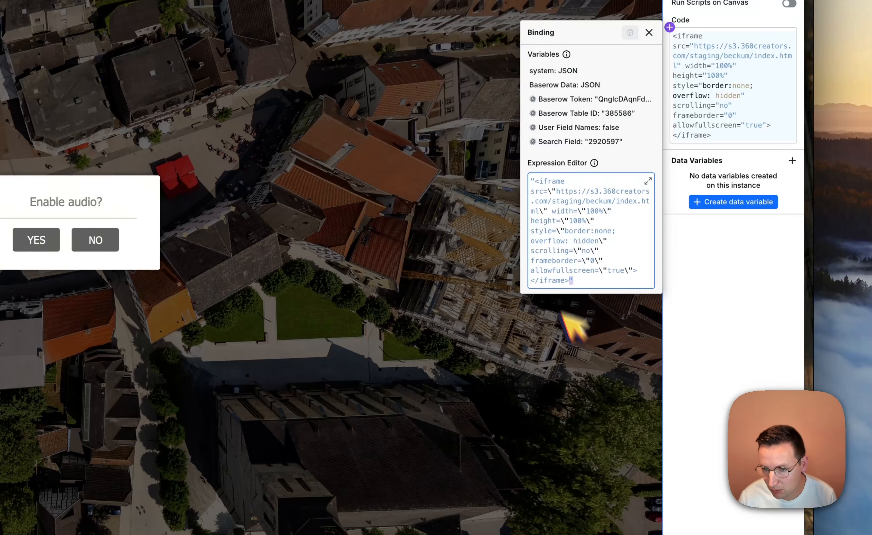
pyautogui.write('`')
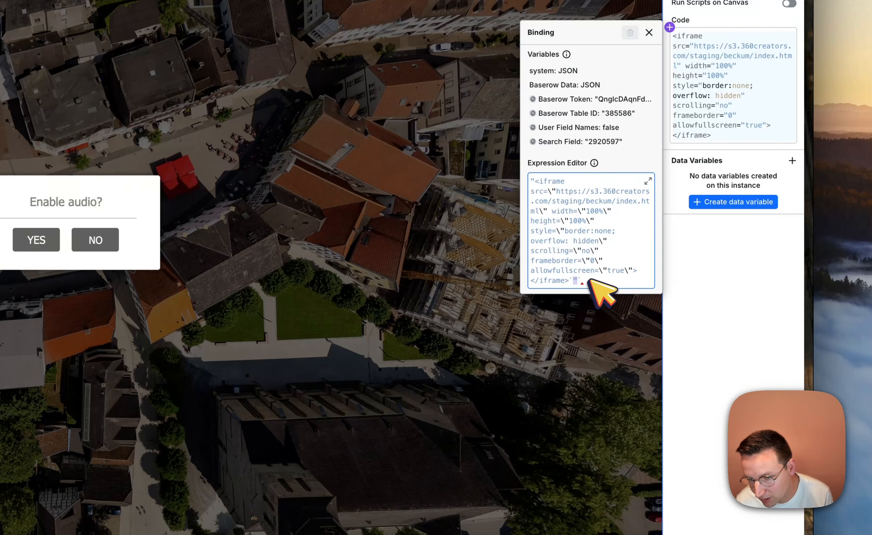
pyautogui.press('BackSpace')
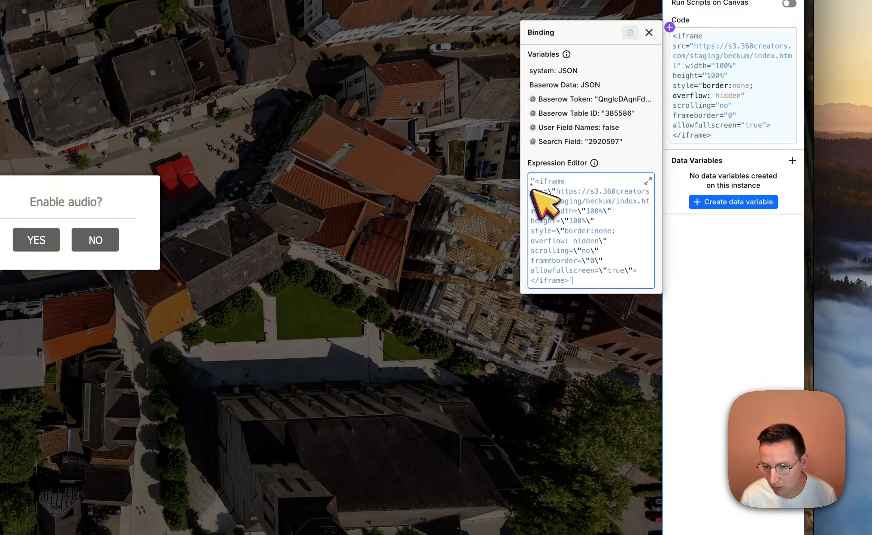
pyautogui.write('`')
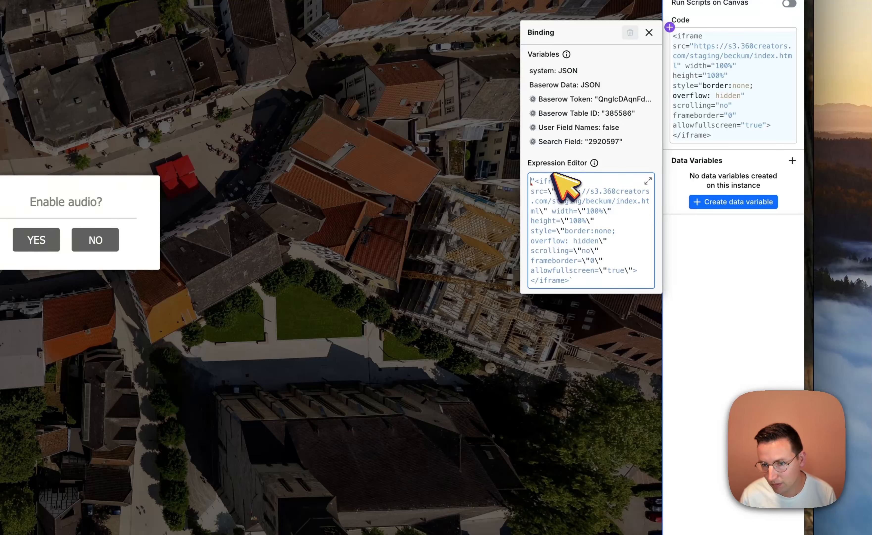
pyautogui.hotkey('shift', 'Right')
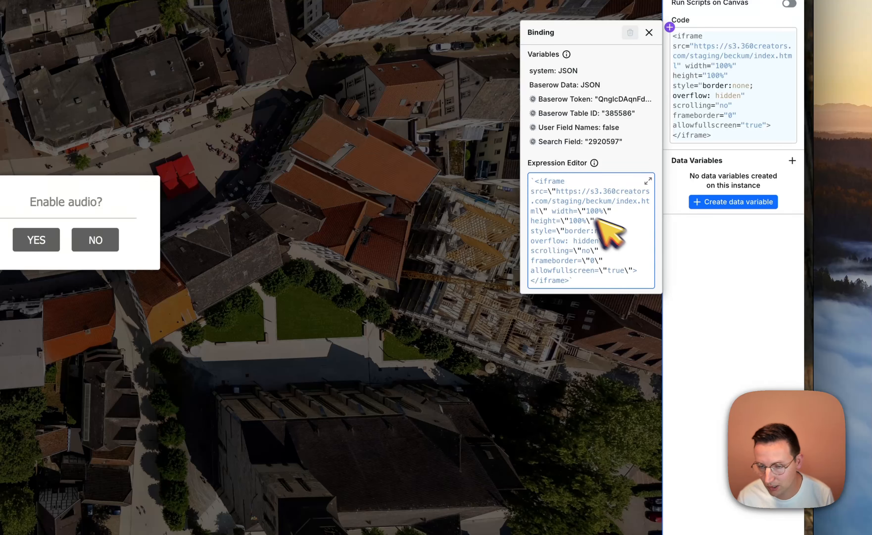
# Replace the fixed URL in the iframe's src attribute with an empty ${} placeholder
pyautogui.click(573, 211)
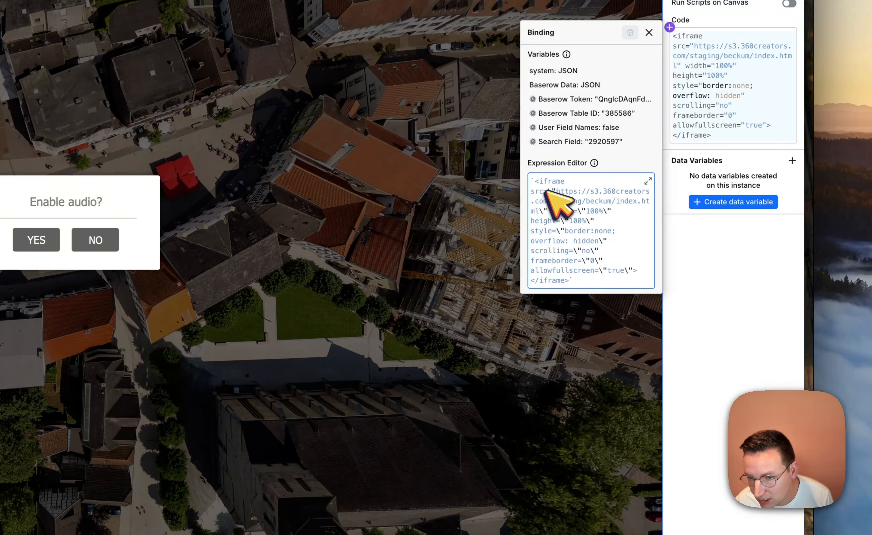
pyautogui.moveTo(556, 191); pyautogui.dragTo(545, 211)
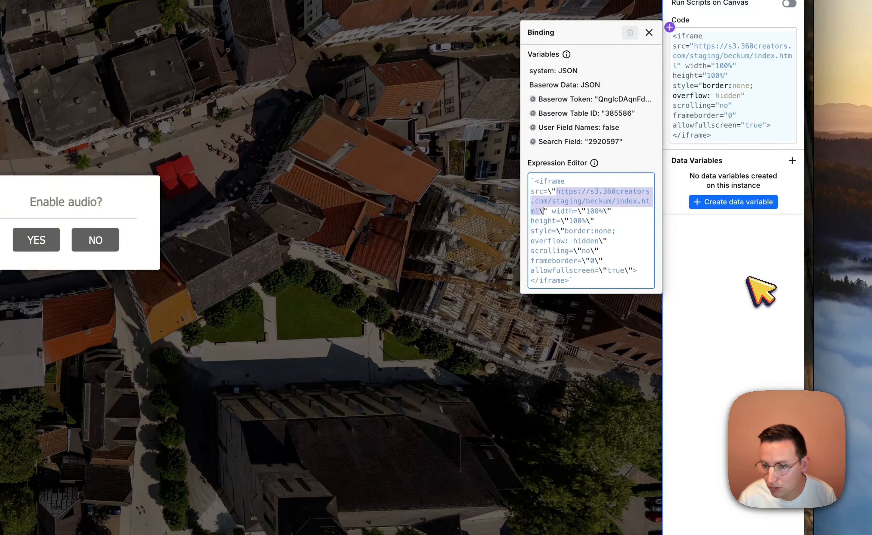
pyautogui.press('BackSpace')
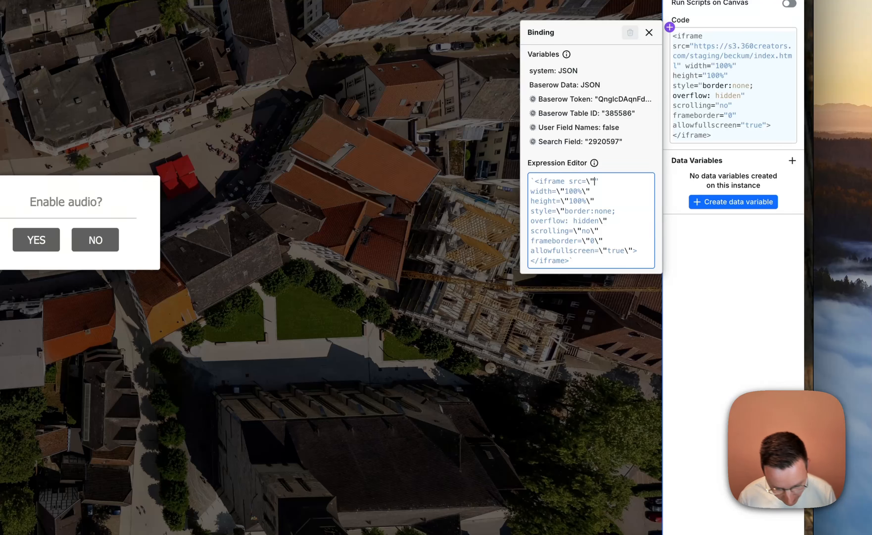
pyautogui.write('$')
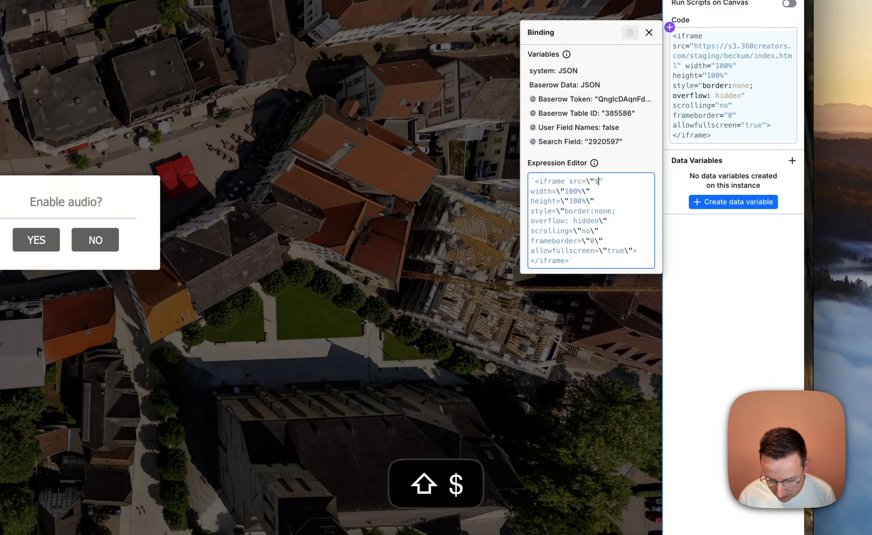
pyautogui.write('{}')
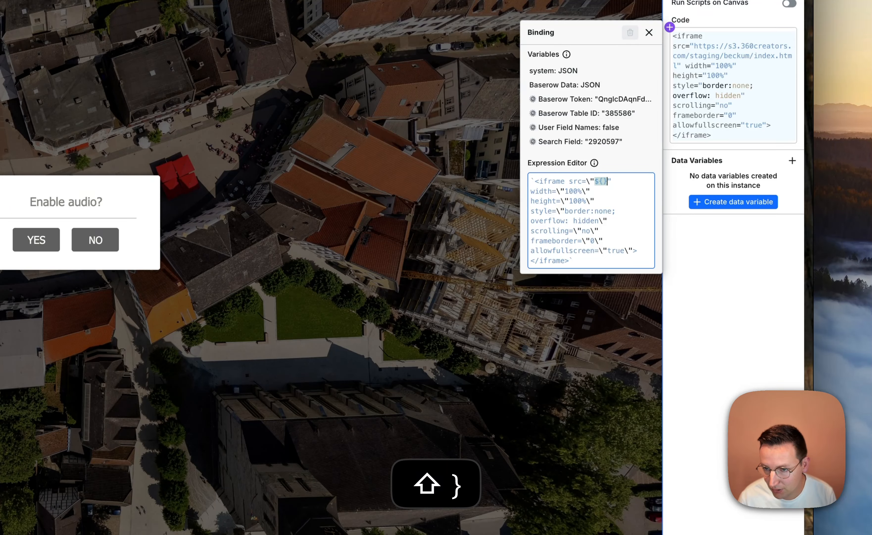
pyautogui.click(604, 182)
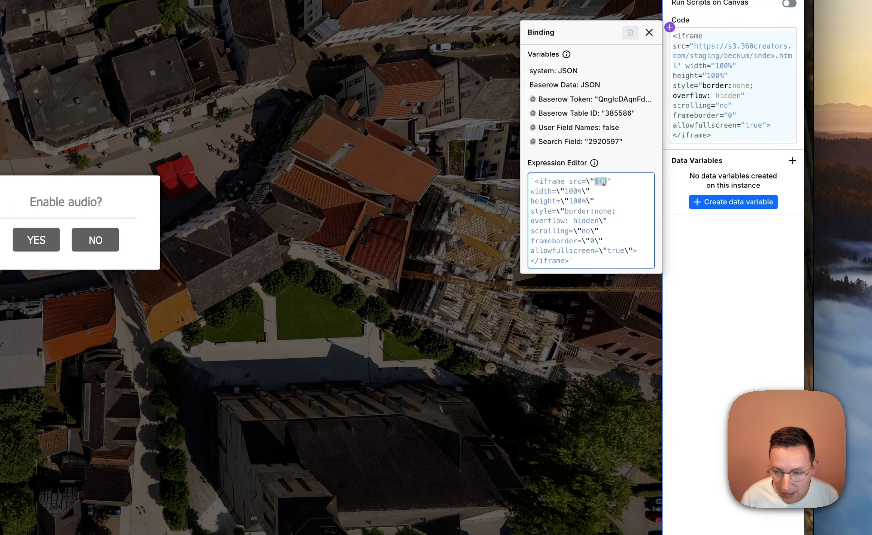
# Fill the src placeholder with Baserow Data.data.results[0] and list the fields of that record
pyautogui.scroll(5, 744, 214)
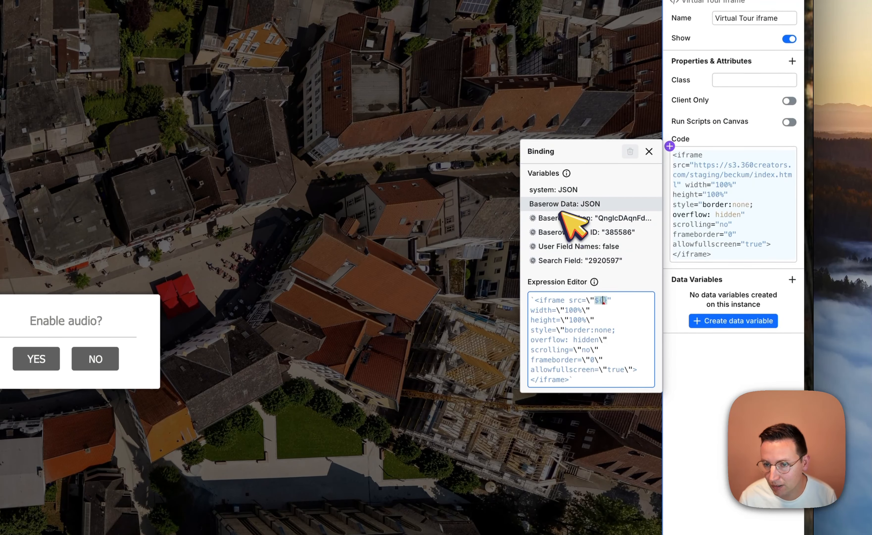
pyautogui.click(562, 208)
pyautogui.write('.')
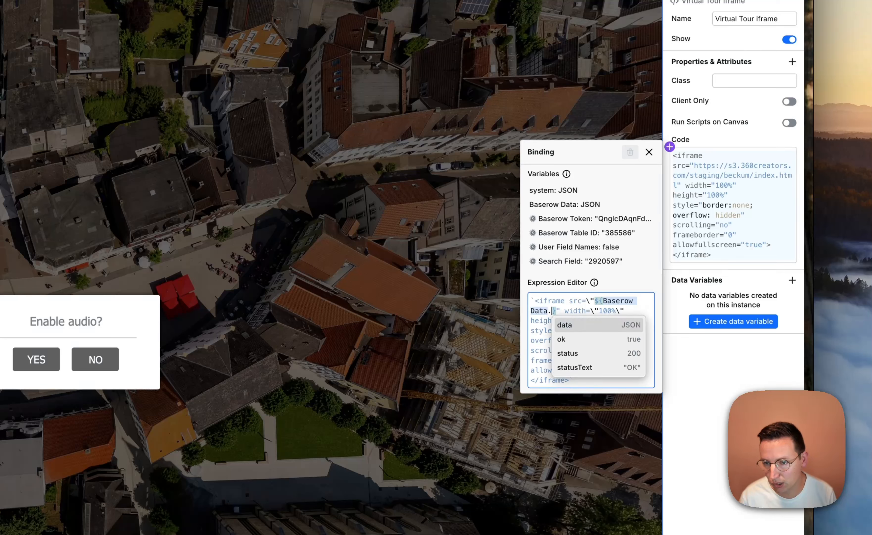
pyautogui.press('Return')
pyautogui.write('.')
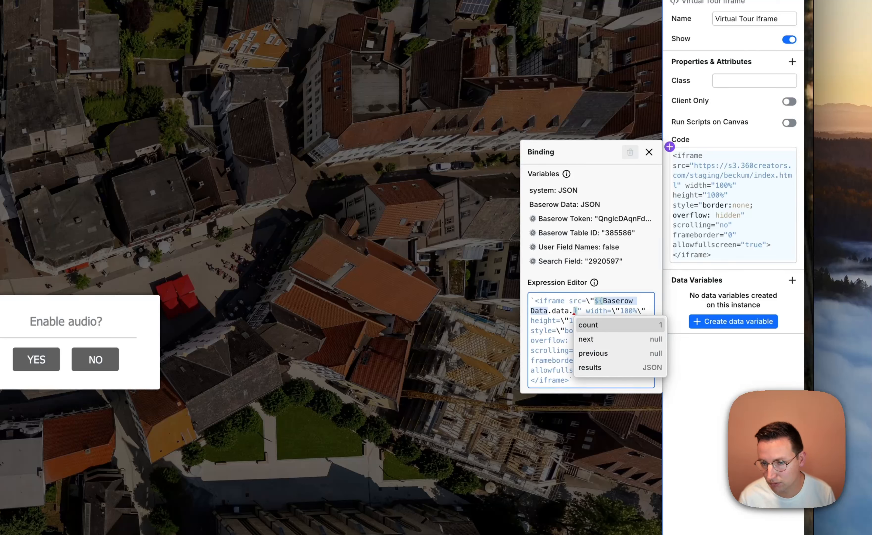
pyautogui.write('r')
pyautogui.press('Return')
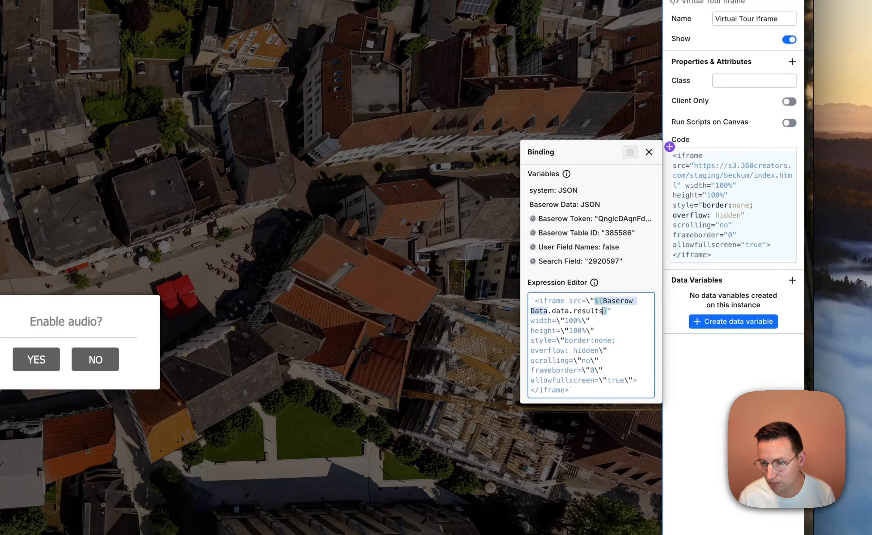
pyautogui.write('.')
pyautogui.press('Return')
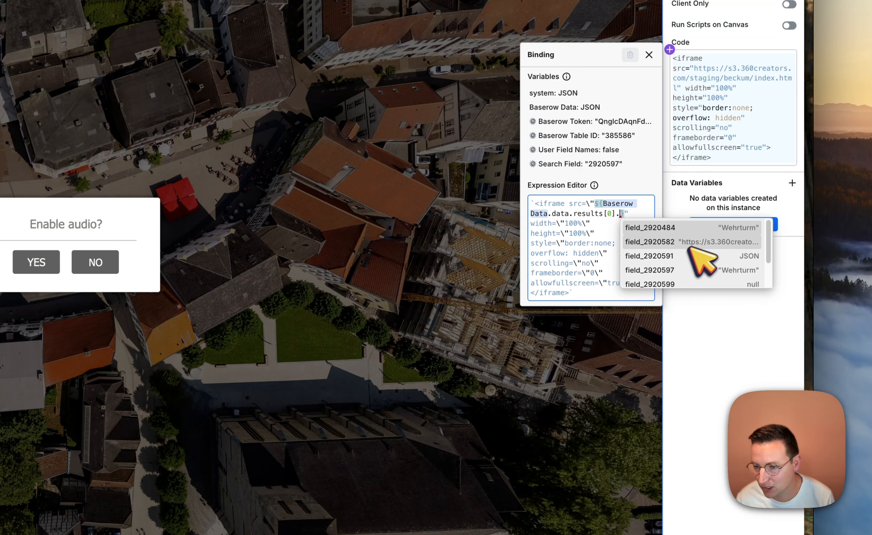
# Look through the suggested fields and look up the Deeplink column's field ID in the Baserow table
pyautogui.moveTo(767, 255); pyautogui.dragTo(773, 231)
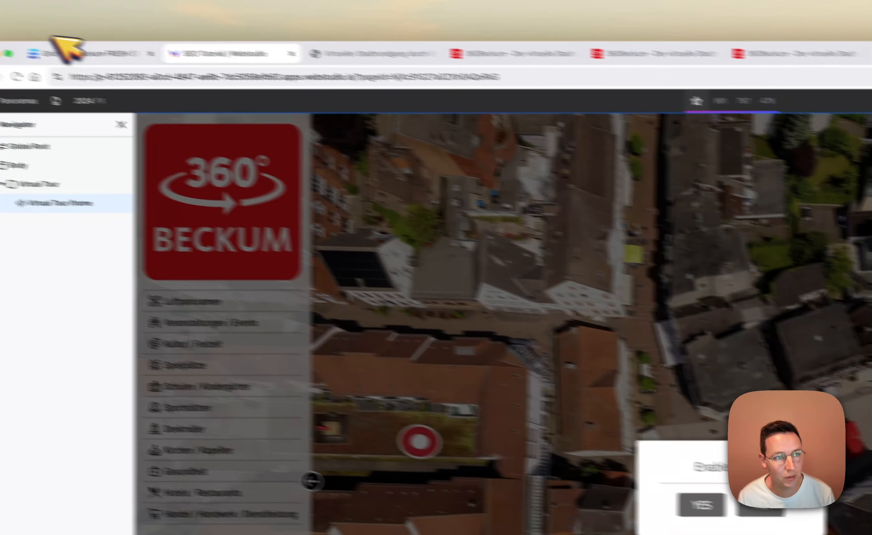
pyautogui.click(89, 50)
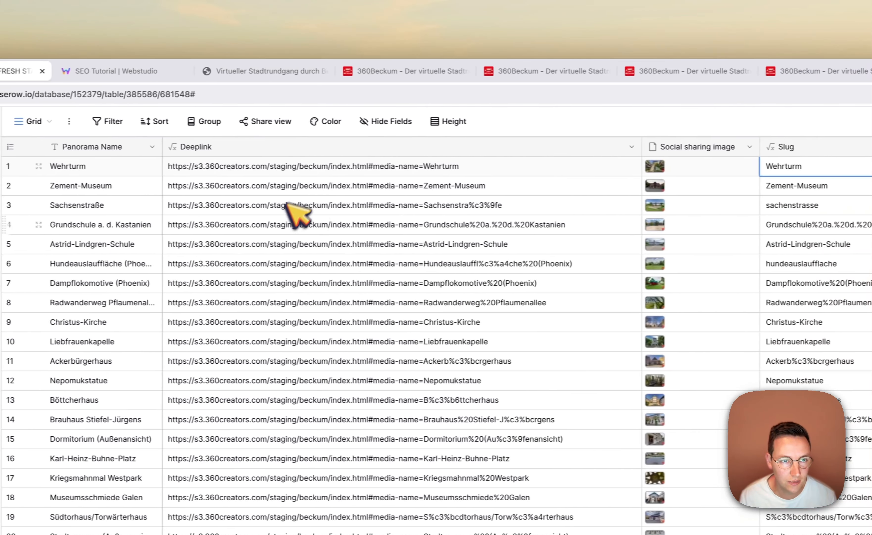
pyautogui.click(481, 223)
pyautogui.click(618, 146)
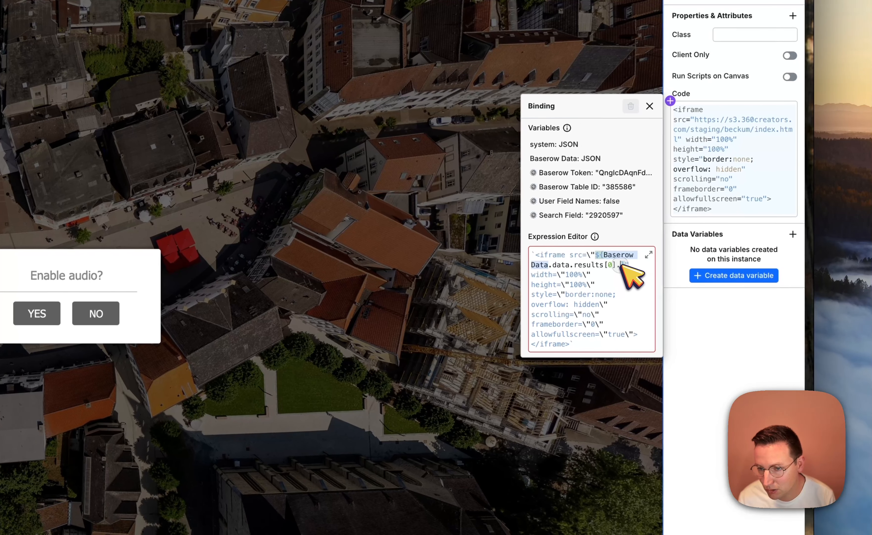
# Back in Webstudio, complete the src placeholder with field_2920582 from the first result and close the binding
pyautogui.click(622, 265)
pyautogui.write('\\')
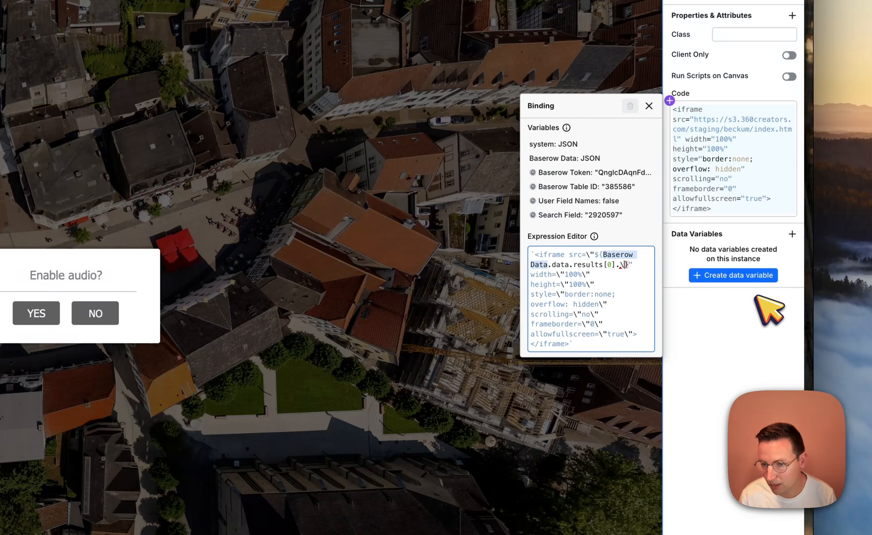
pyautogui.write('.')
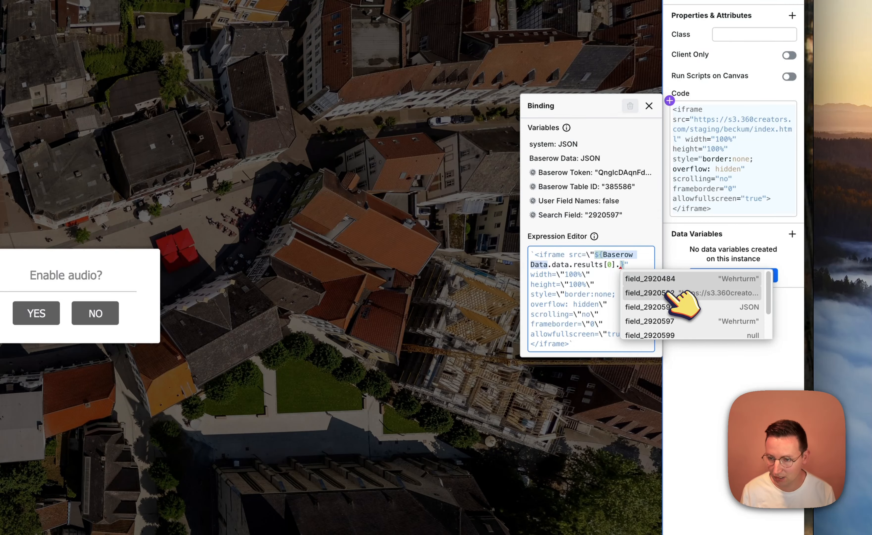
pyautogui.click(734, 293)
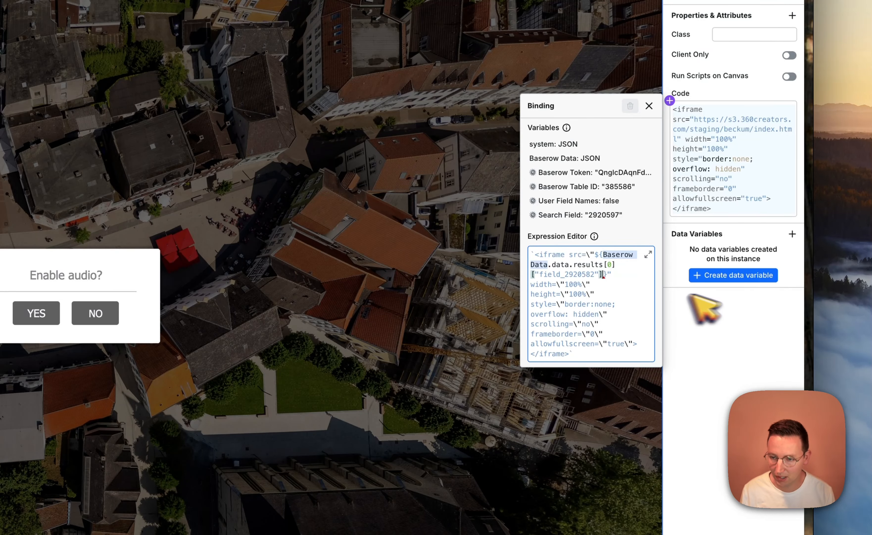
pyautogui.click(759, 351)
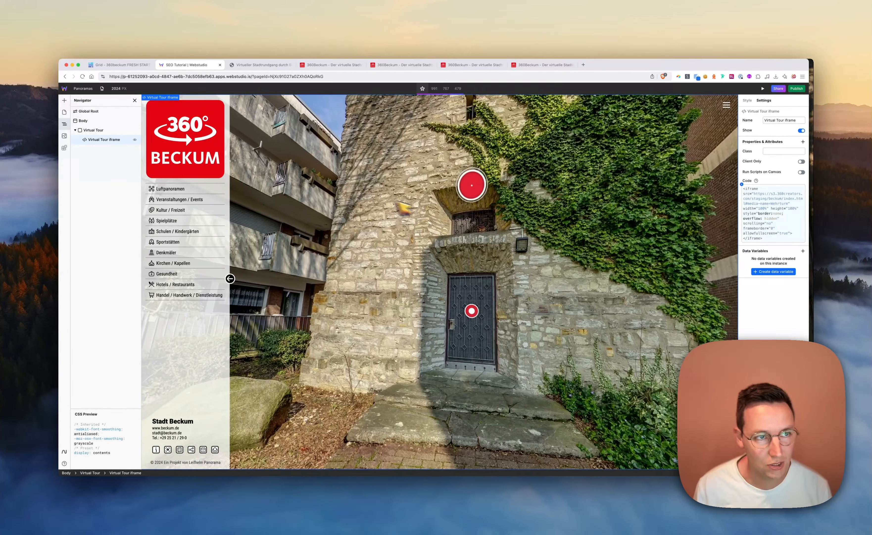
# Switch to the Baserow table and open the Wehrturm row's deeplink to compare the panorama
pyautogui.click(118, 65)
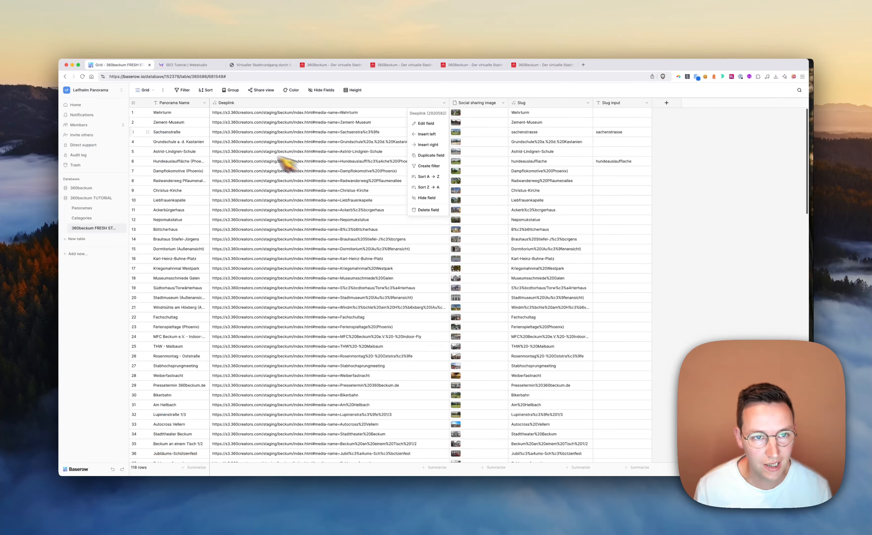
pyautogui.click(343, 113)
pyautogui.click(342, 113)
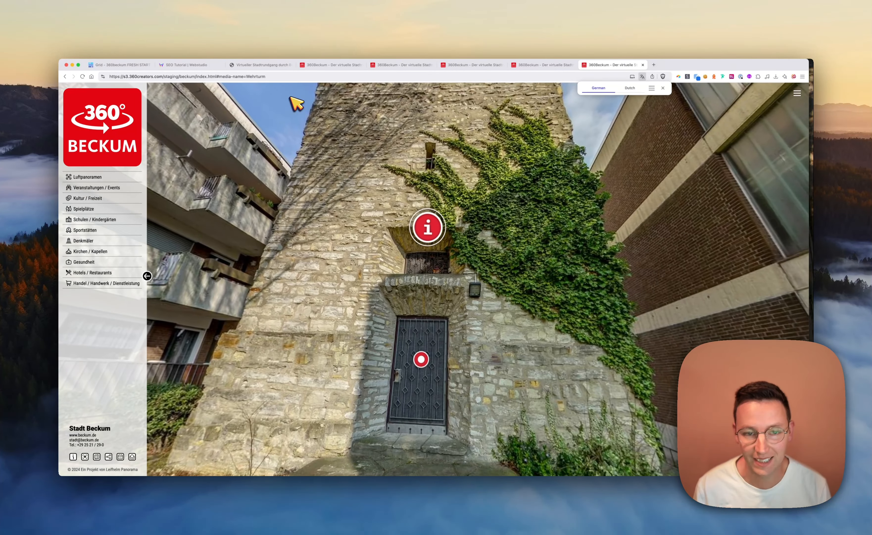
# Close the deeplink page, return to Webstudio and add a Heading inside the Virtual Tour box
pyautogui.press('super+w')
pyautogui.hotkey('ctrl', 'Tab')
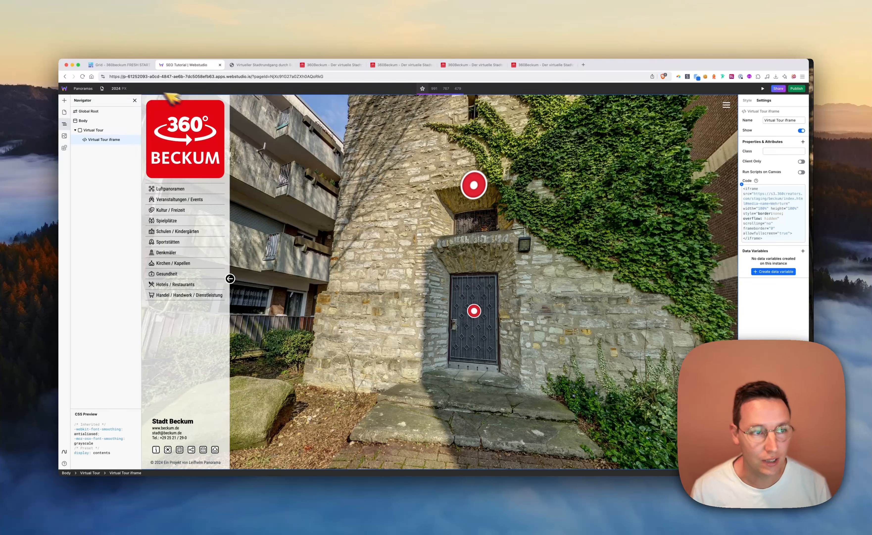
pyautogui.click(94, 131)
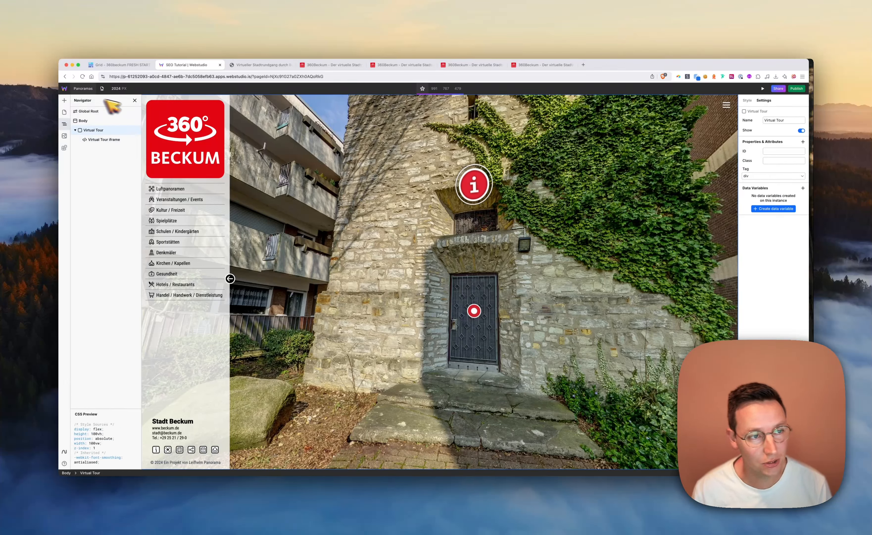
pyautogui.click(65, 100)
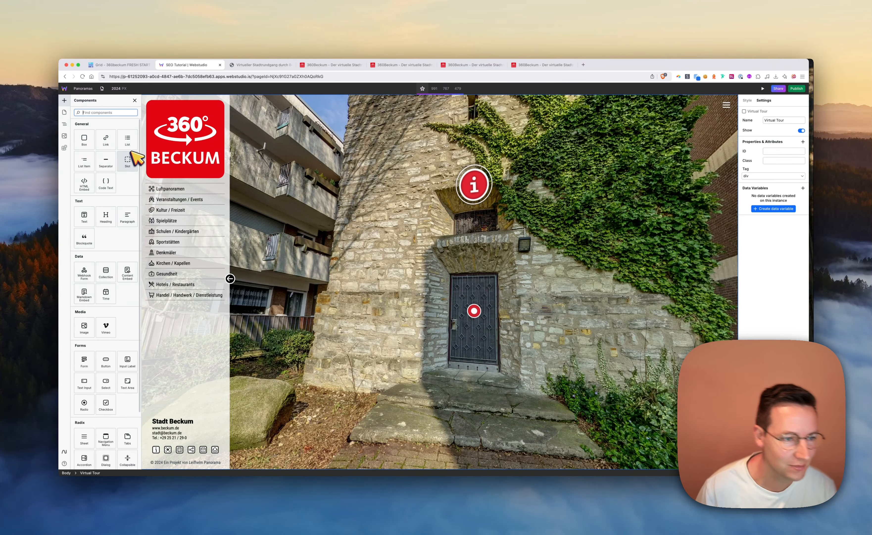
pyautogui.write('hea')
pyautogui.click(86, 144)
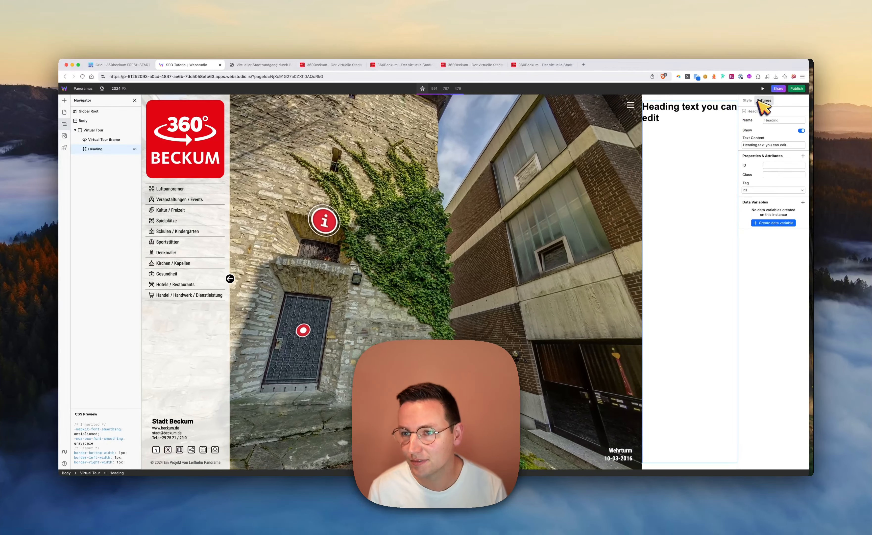
# Set the heading's position to absolute and increase its left margin to about 553 px
pyautogui.click(748, 100)
pyautogui.click(785, 357)
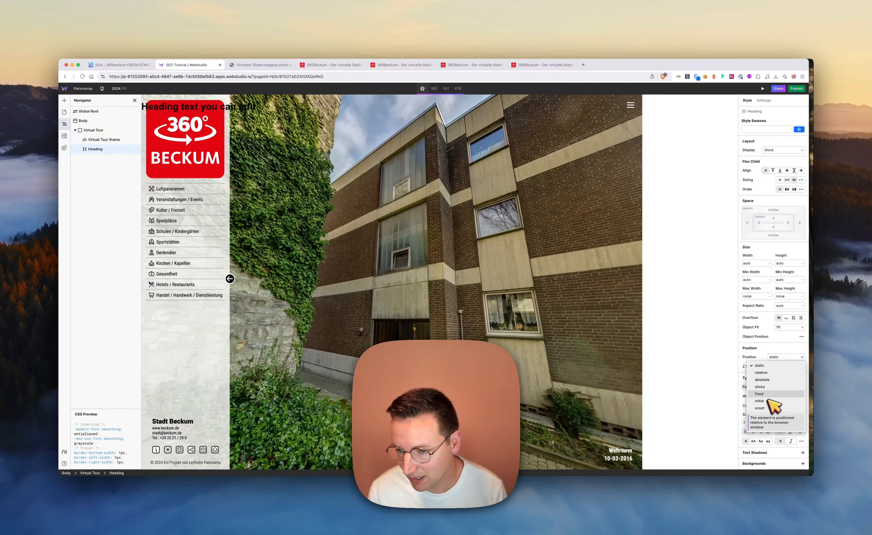
pyautogui.click(769, 380)
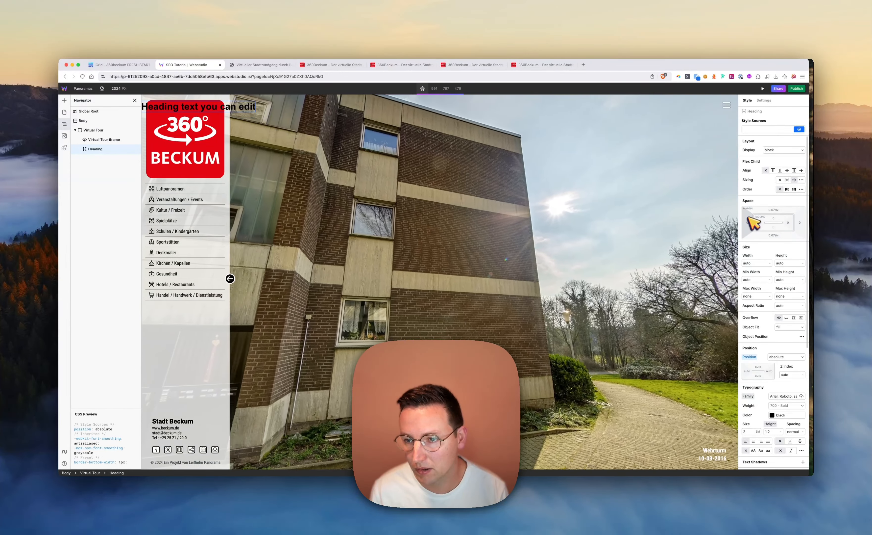
pyautogui.moveTo(748, 222)
pyautogui.mouseDown()
pyautogui.moveTo(724, 227)
pyautogui.moveTo(760, 225)
pyautogui.mouseUp()
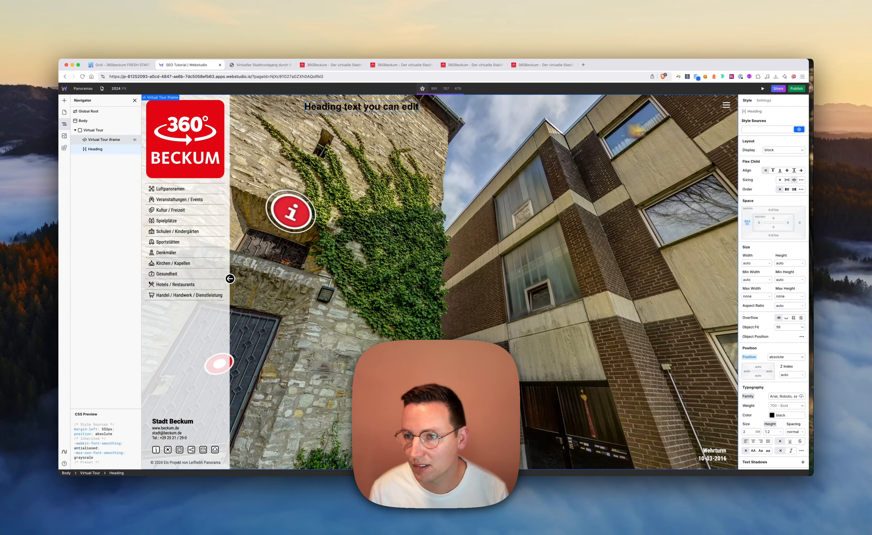
# Bind the heading's text content to field_2920484 of Baserow Data.data.results[0], replacing the placeholder text
pyautogui.click(764, 101)
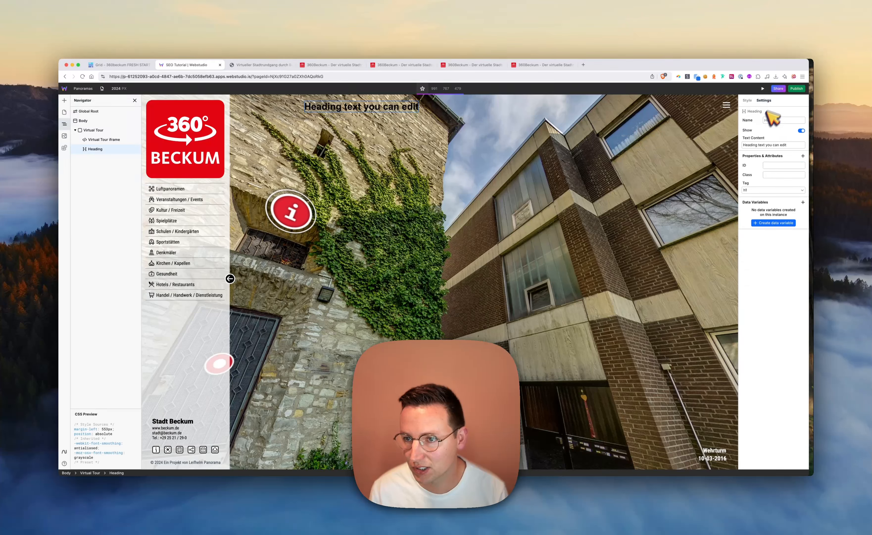
pyautogui.click(761, 146)
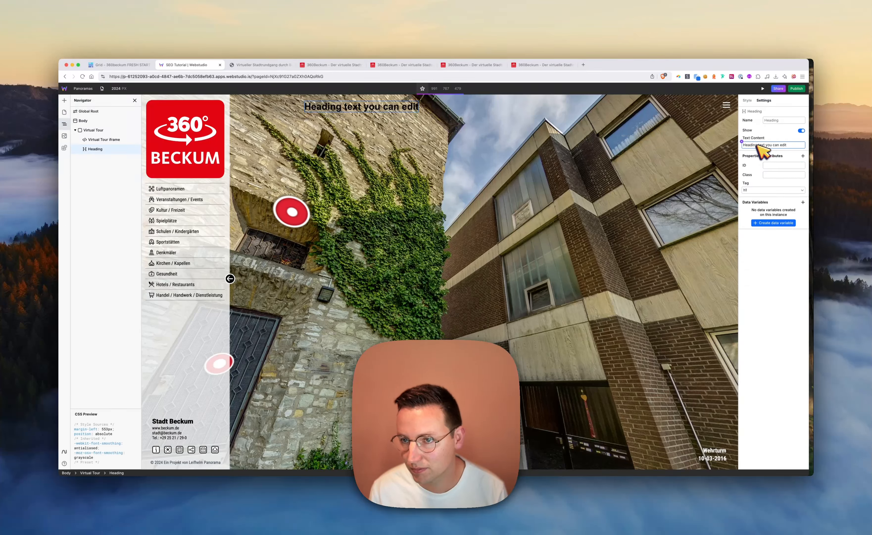
pyautogui.click(741, 141)
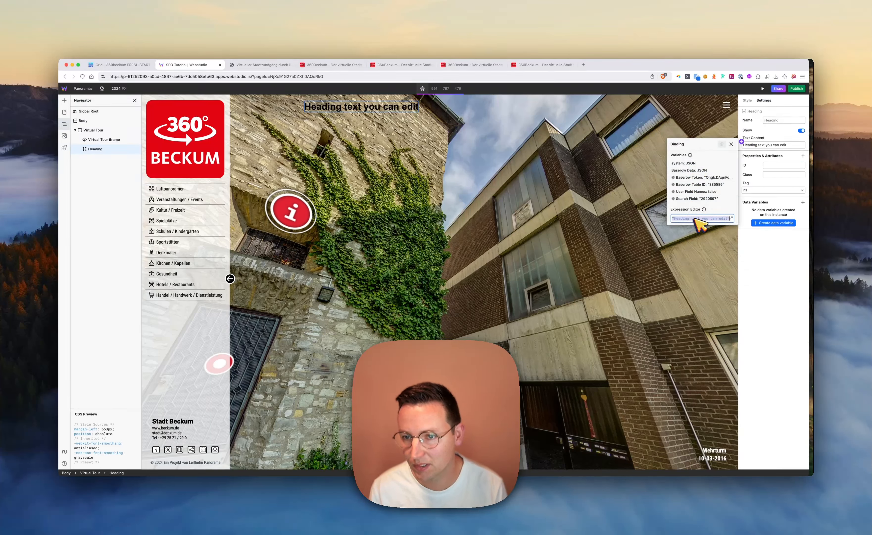
pyautogui.press('BackSpace')
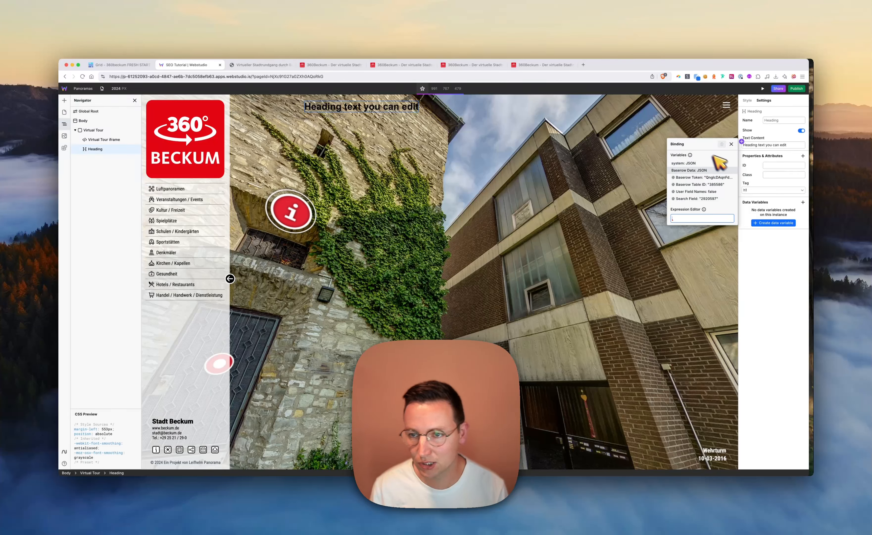
pyautogui.click(690, 170)
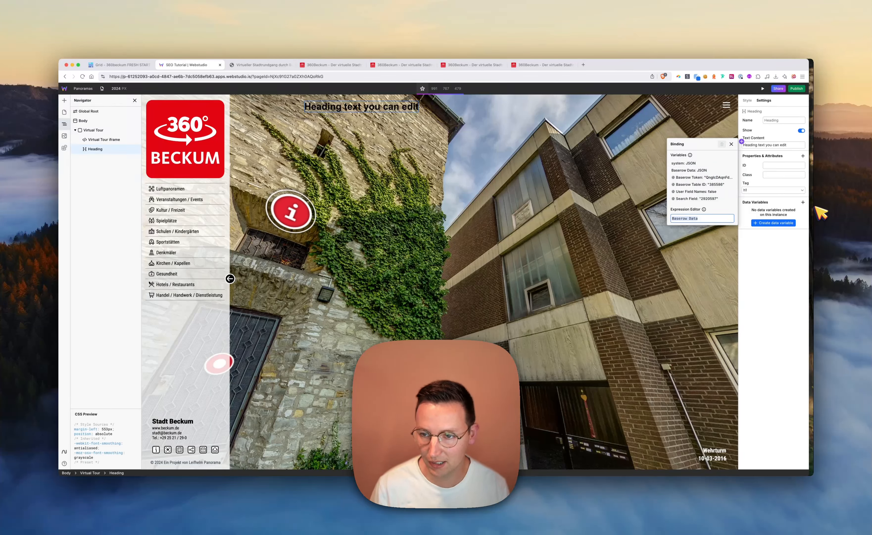
pyautogui.write('.data.')
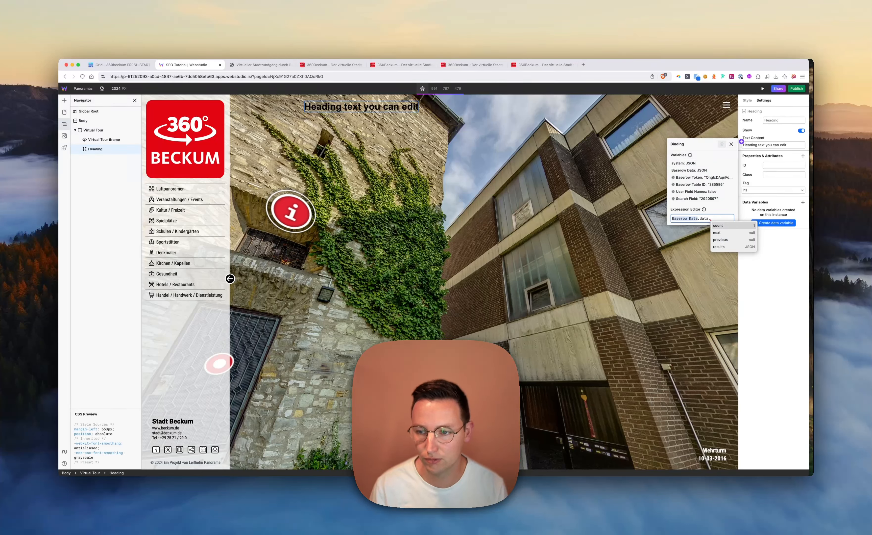
pyautogui.write('results[0].')
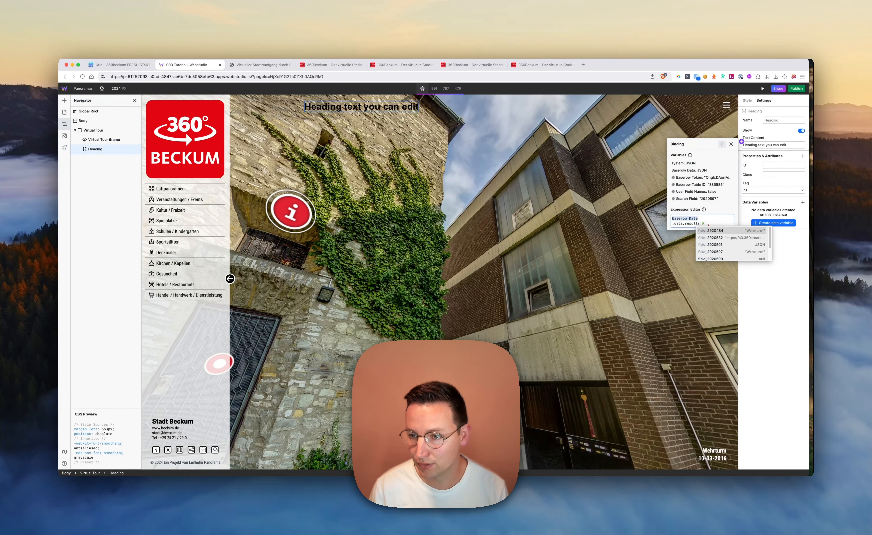
pyautogui.press('Return')
pyautogui.click(801, 247)
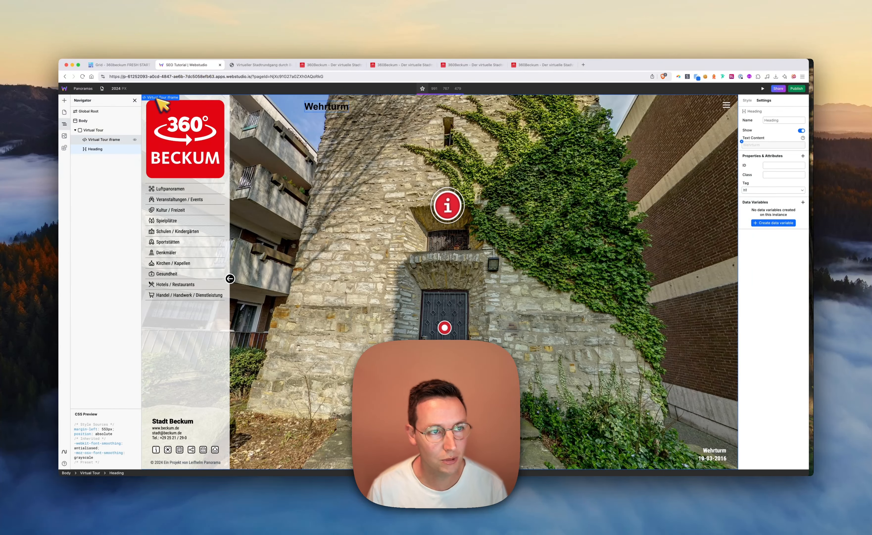
# Copy the Christus-Kirche slug from the Baserow table and load it as the dynamic page address in Webstudio
pyautogui.press('super+1')
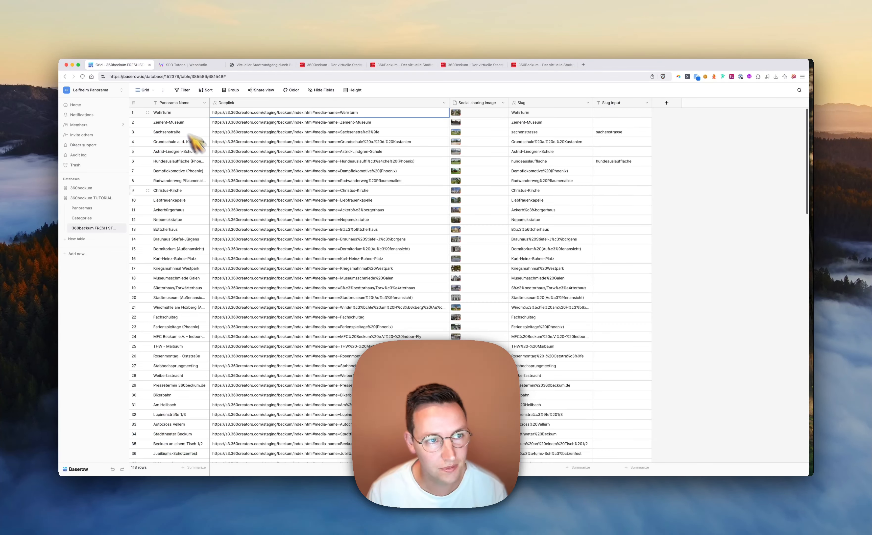
pyautogui.click(538, 193)
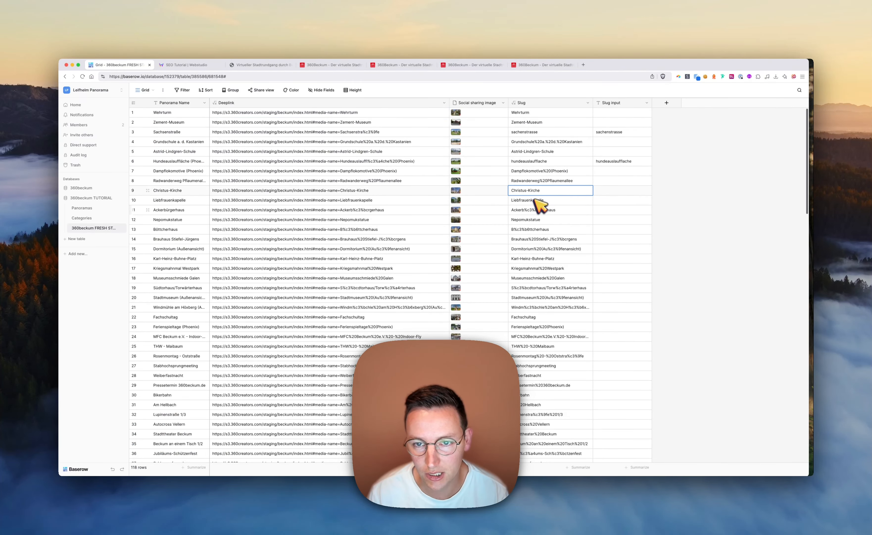
pyautogui.press('super+2')
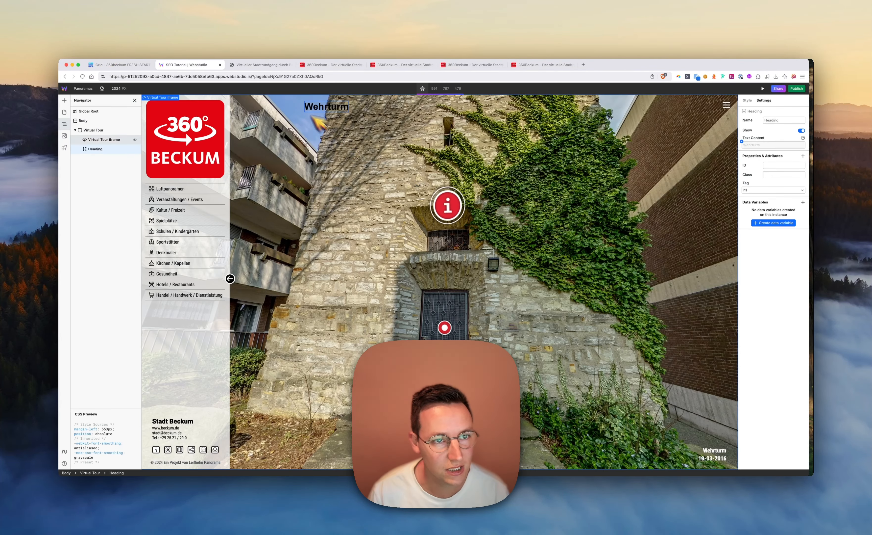
pyautogui.click(103, 89)
pyautogui.write('Christus-Kirche')
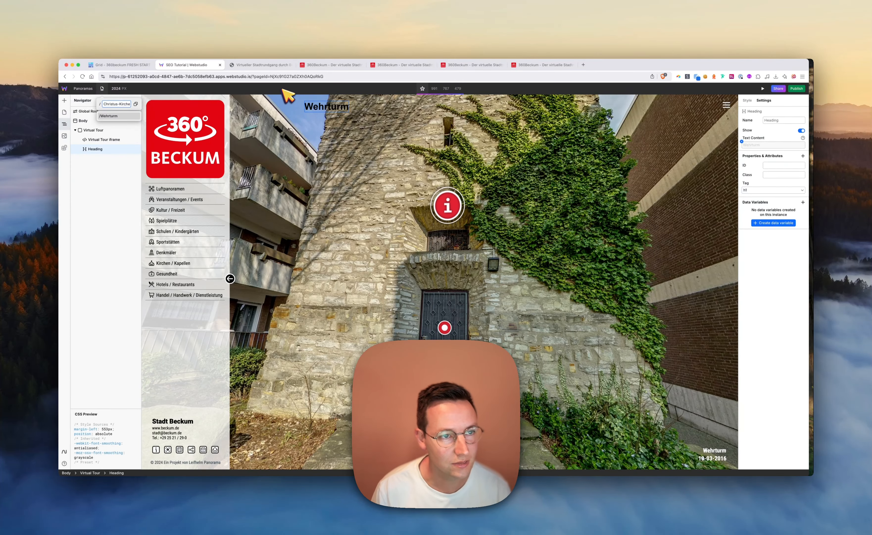
pyautogui.press('Return')
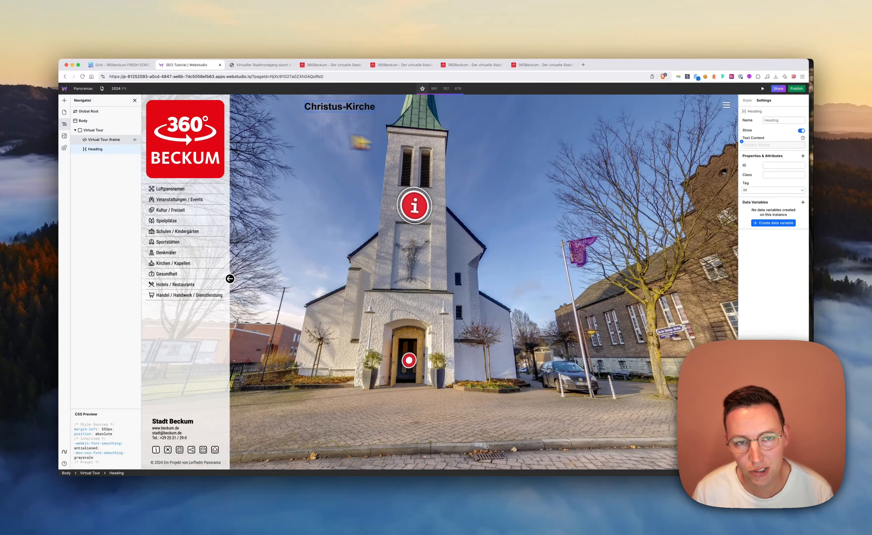
# Look through the heading's tag options and delete the heading from the Virtual Tour box
pyautogui.click(92, 140)
pyautogui.click(92, 150)
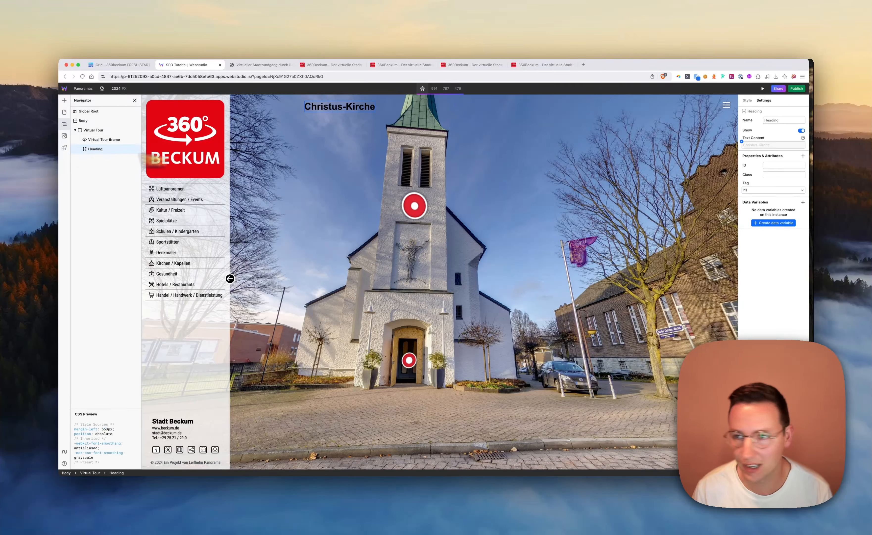
pyautogui.click(772, 190)
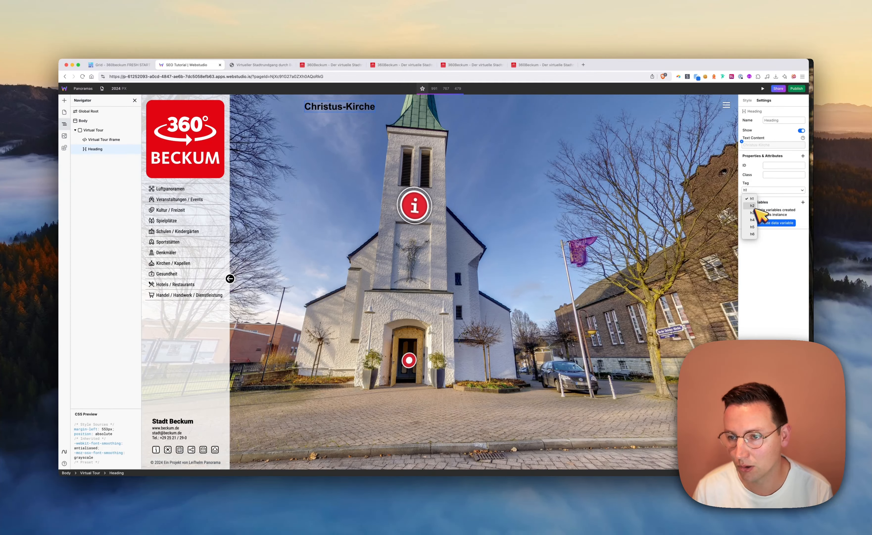
pyautogui.click(761, 256)
pyautogui.press('BackSpace')
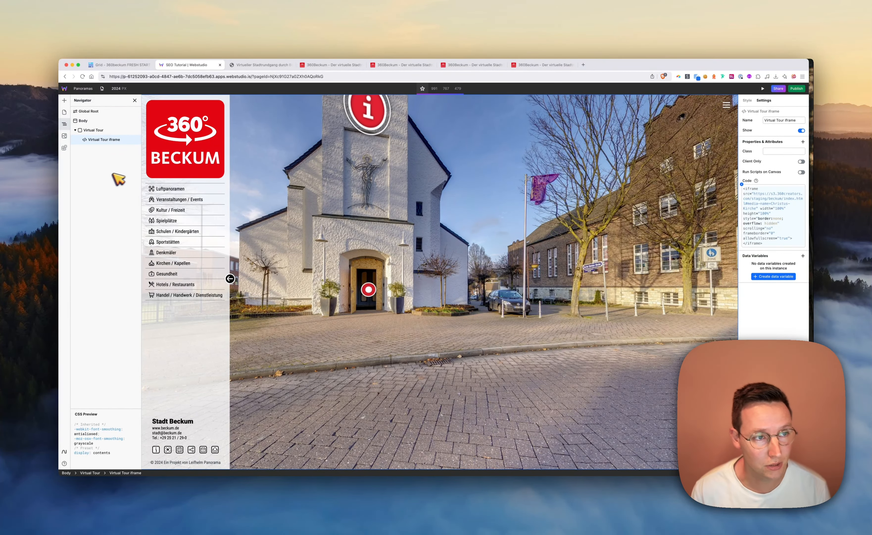
# Open the Panoramas page settings and clear the existing expression in the title binding
pyautogui.click(64, 112)
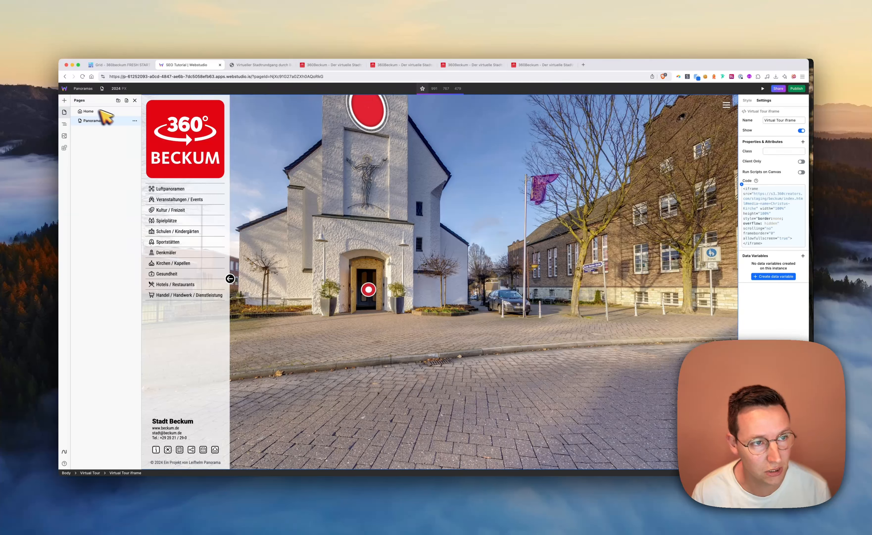
pyautogui.click(135, 121)
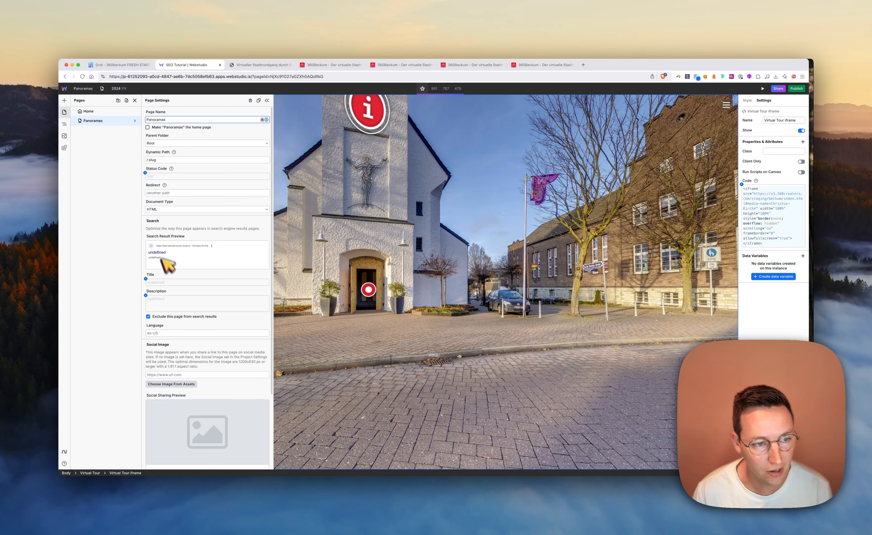
pyautogui.click(145, 277)
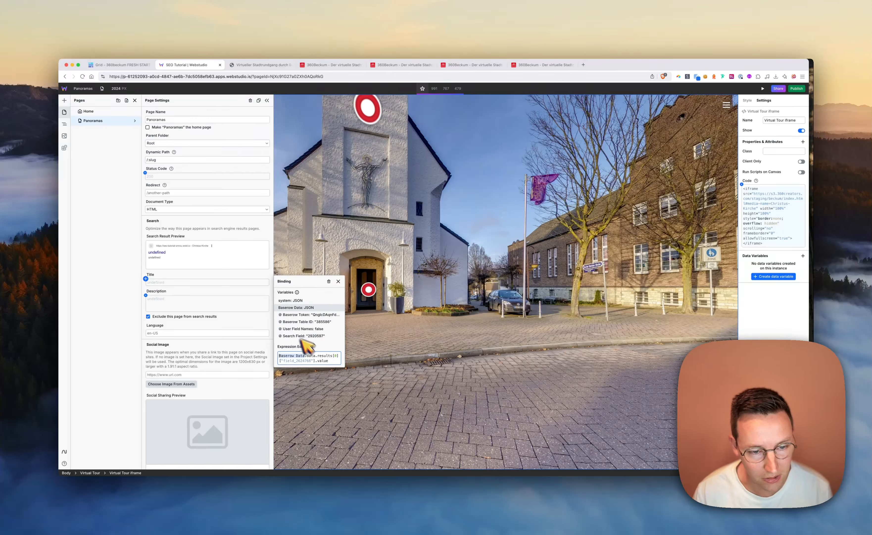
pyautogui.press('super+a')
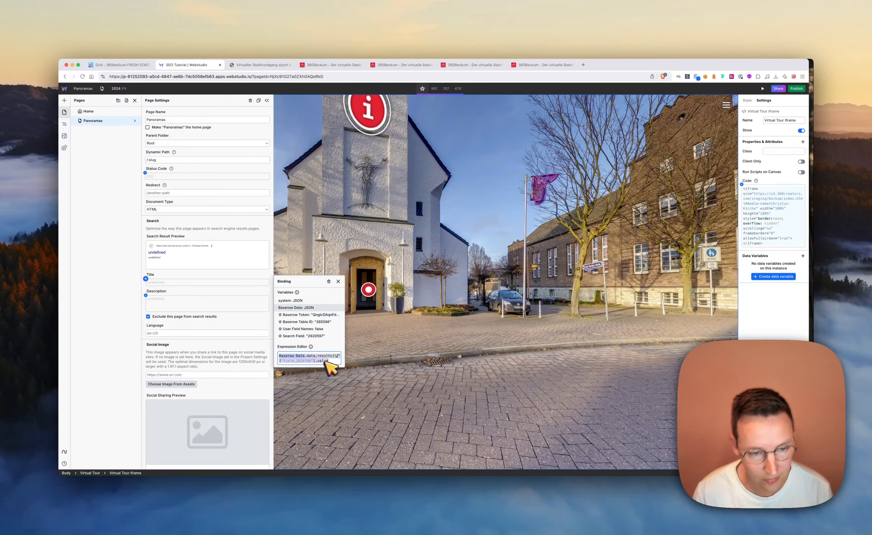
pyautogui.press('BackSpace')
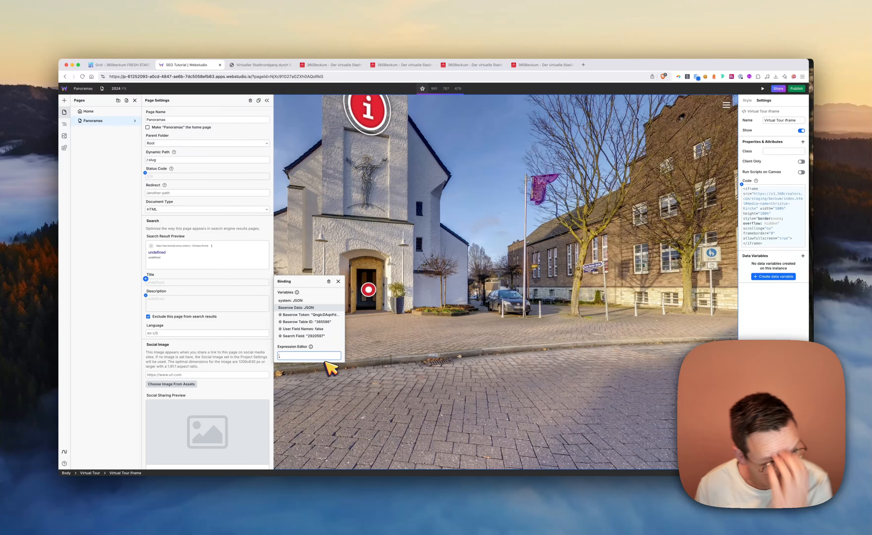
# Bind the page title to Baserow Data.data.results[0]["field_2920484"] and close the binding
pyautogui.click(296, 307)
pyautogui.write('.')
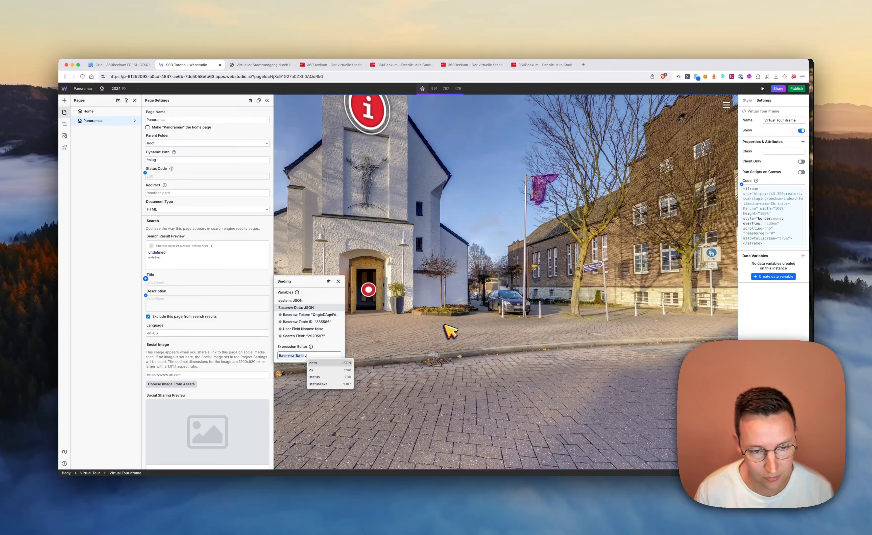
pyautogui.write('data.results.')
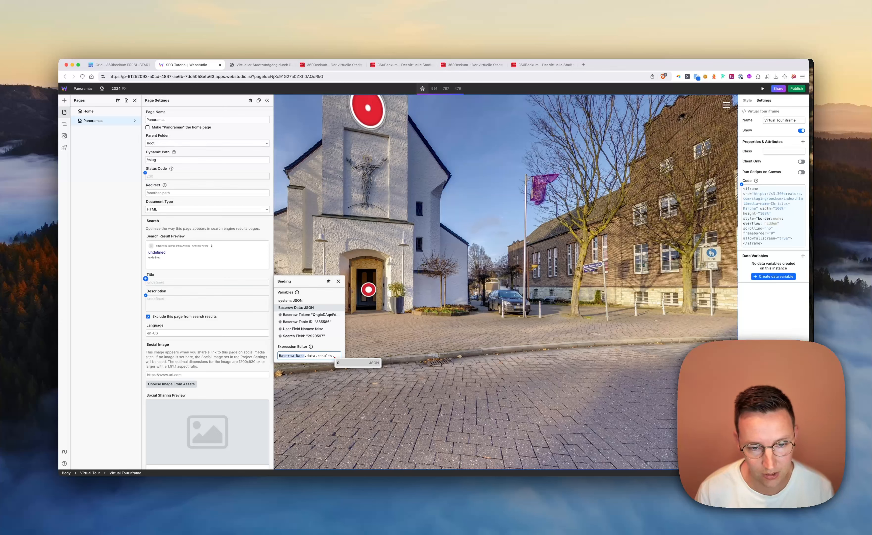
pyautogui.press('Return')
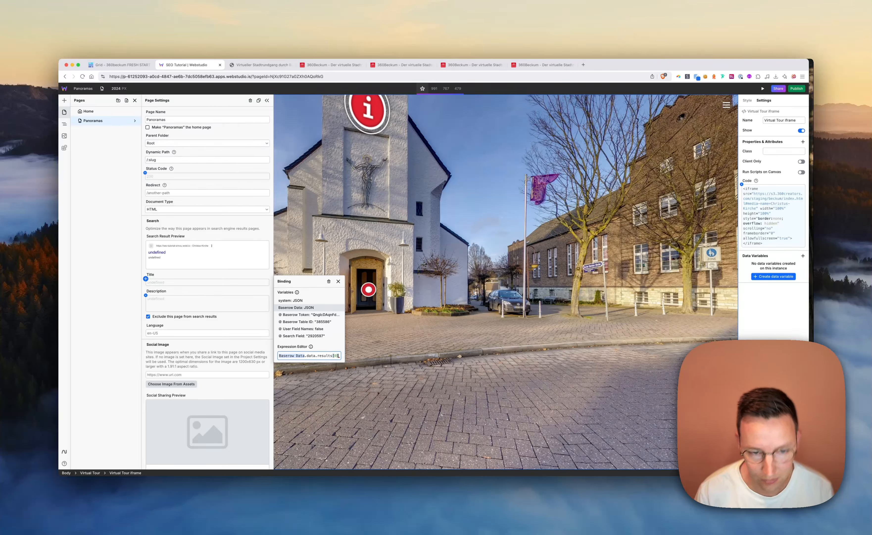
pyautogui.write('.')
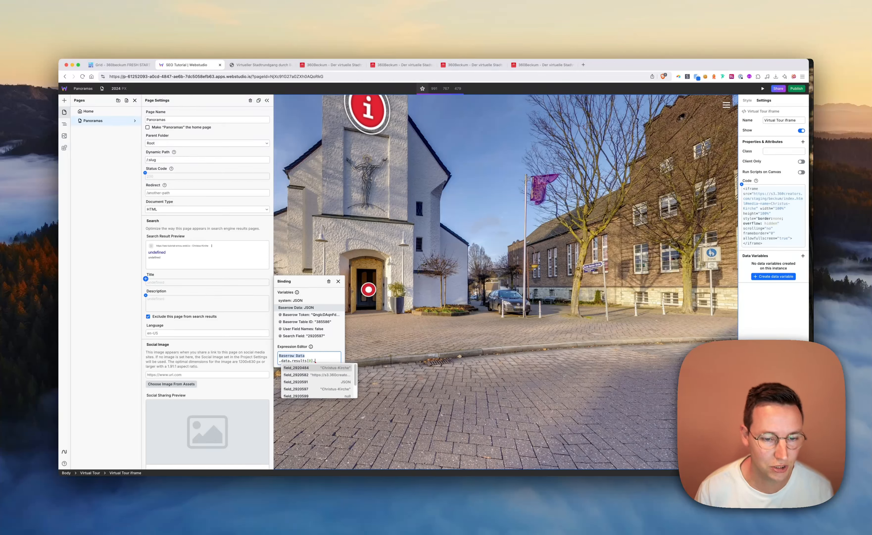
pyautogui.press('Return')
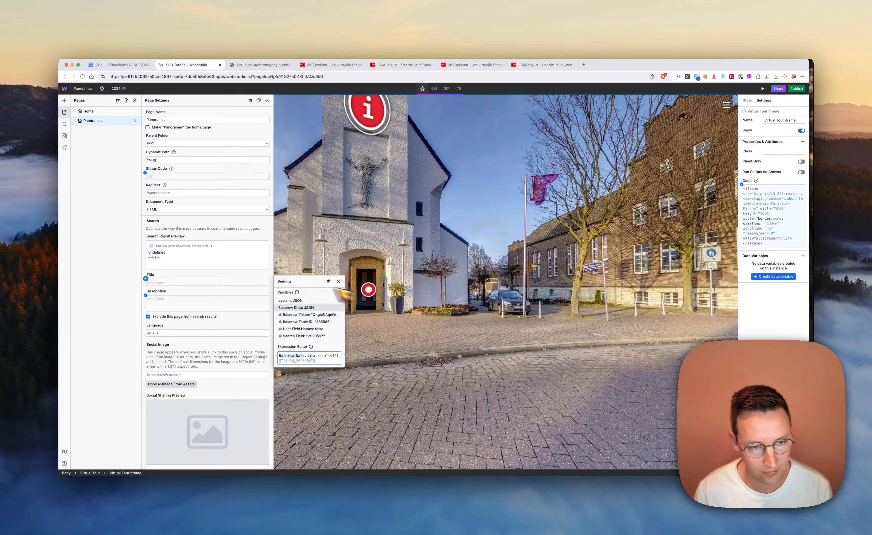
pyautogui.click(272, 281)
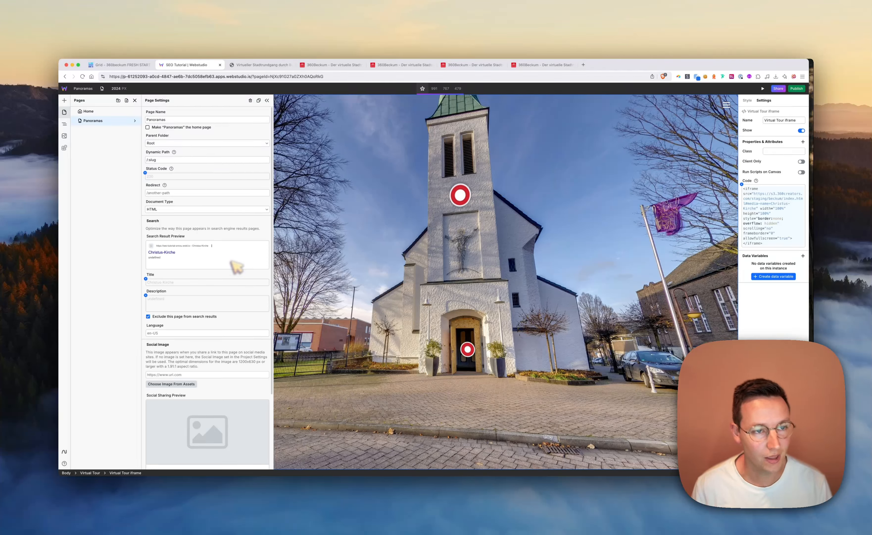
# Prefix the page title expression with the text "Amazing Virtual tour: " joined by + to the Baserow name field
pyautogui.click(146, 278)
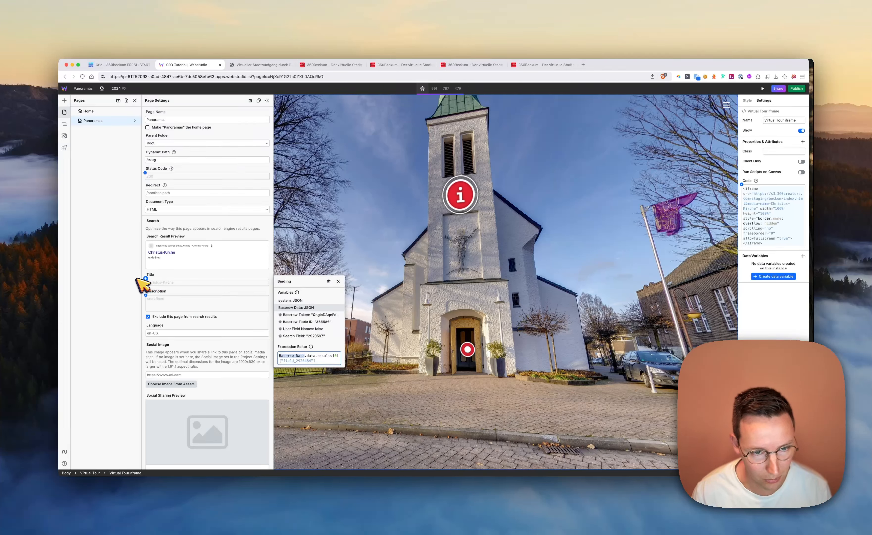
pyautogui.click(338, 356)
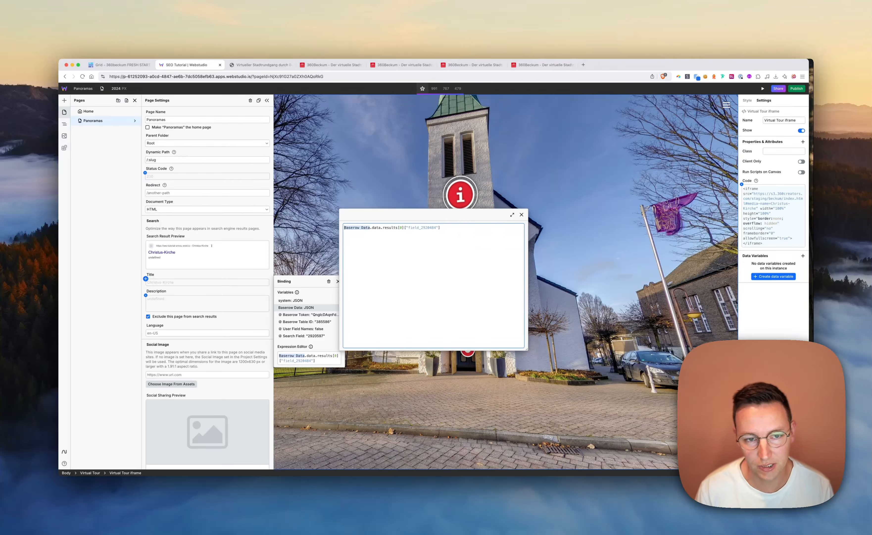
pyautogui.write('""')
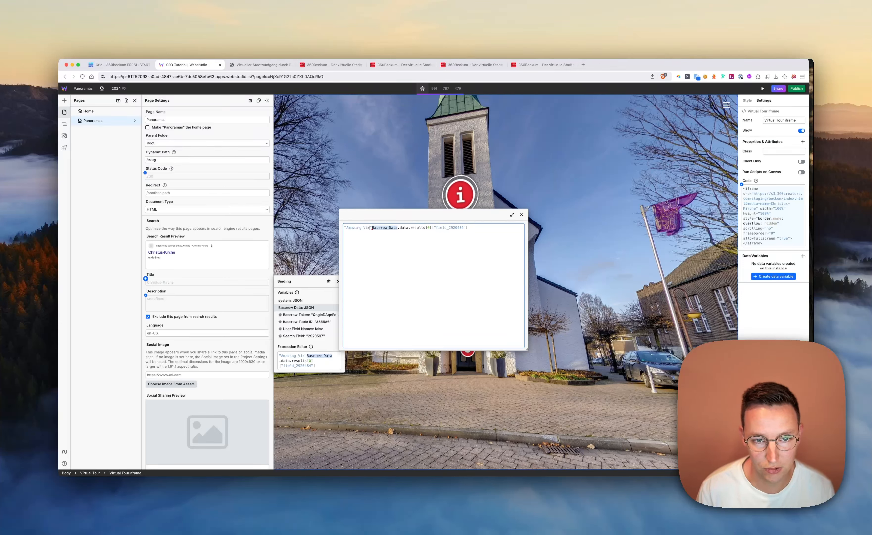
pyautogui.write('tour:')
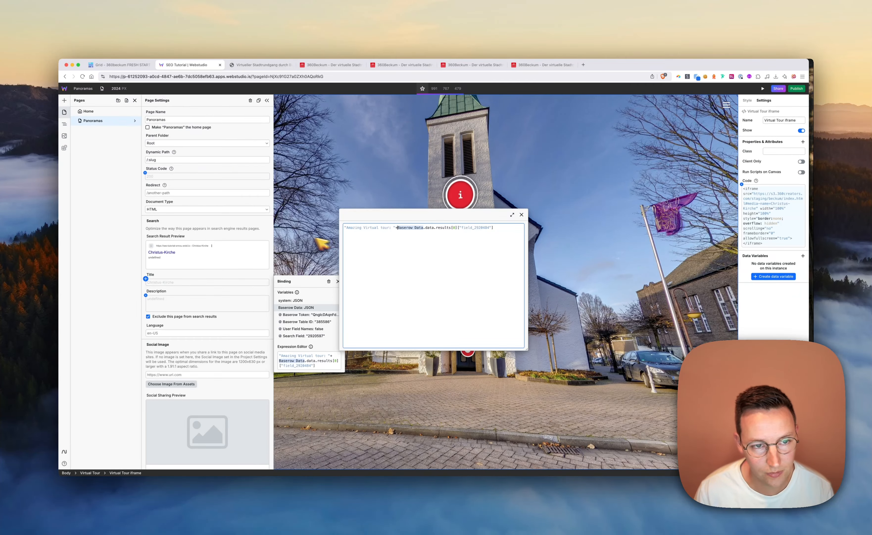
pyautogui.click(267, 228)
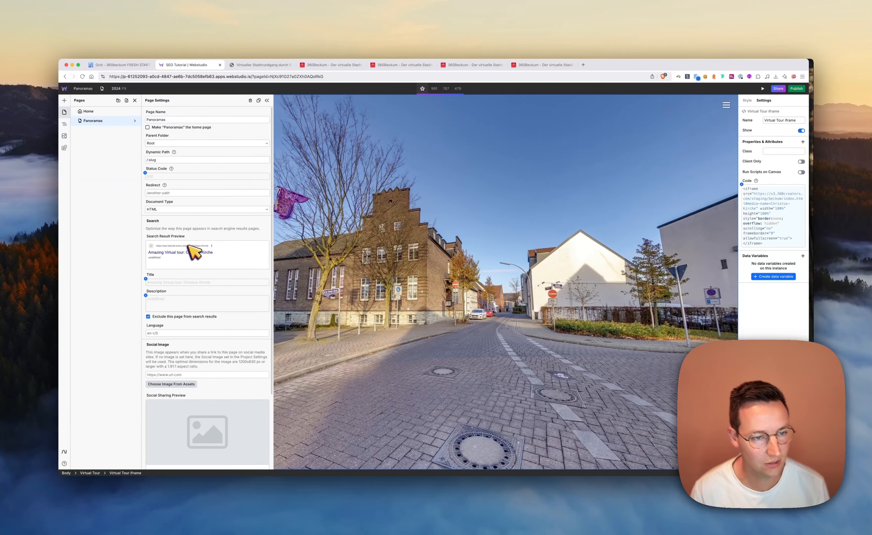
pyautogui.click(145, 278)
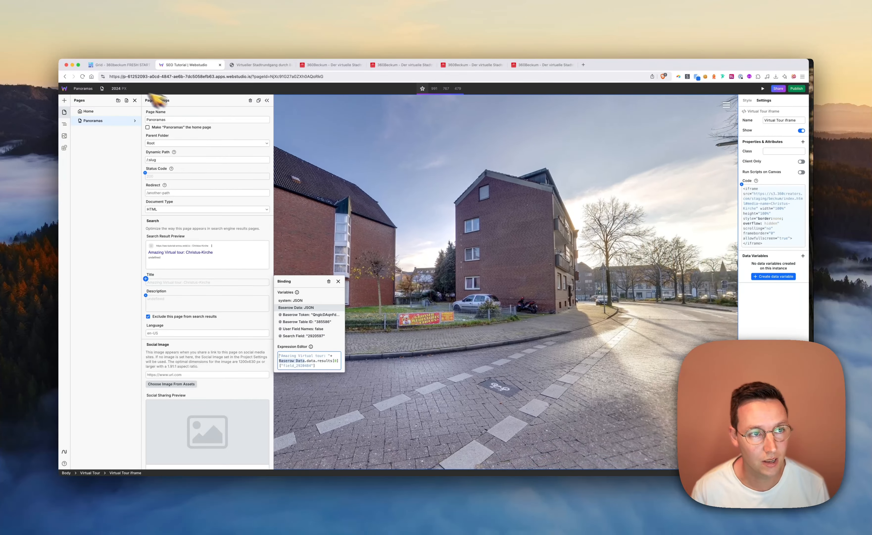
pyautogui.click(544, 197)
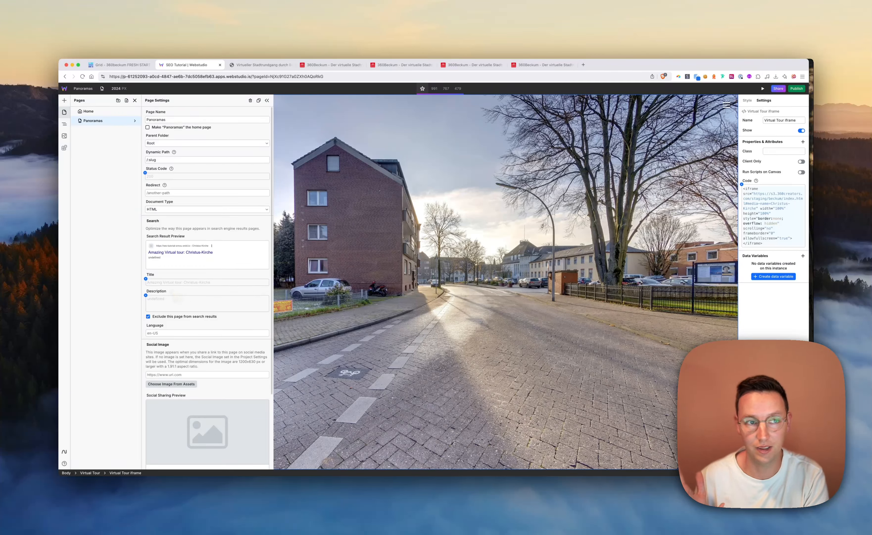
# Switch to the Baserow table and add a single select field named Location
pyautogui.click(115, 65)
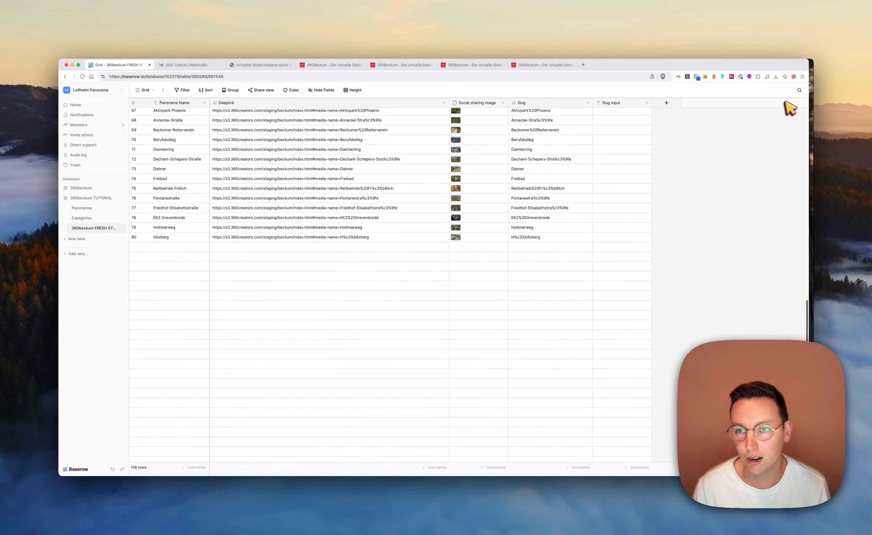
pyautogui.click(666, 103)
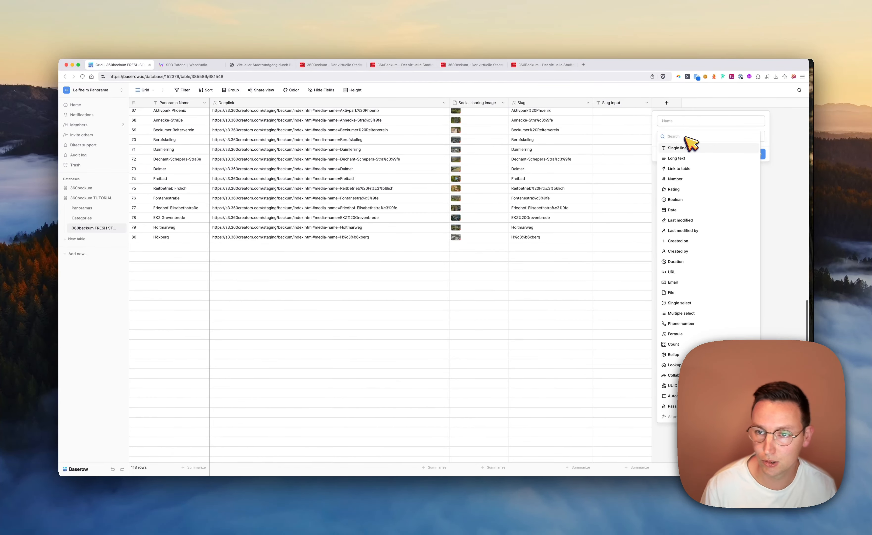
pyautogui.write('ingle')
pyautogui.click(689, 159)
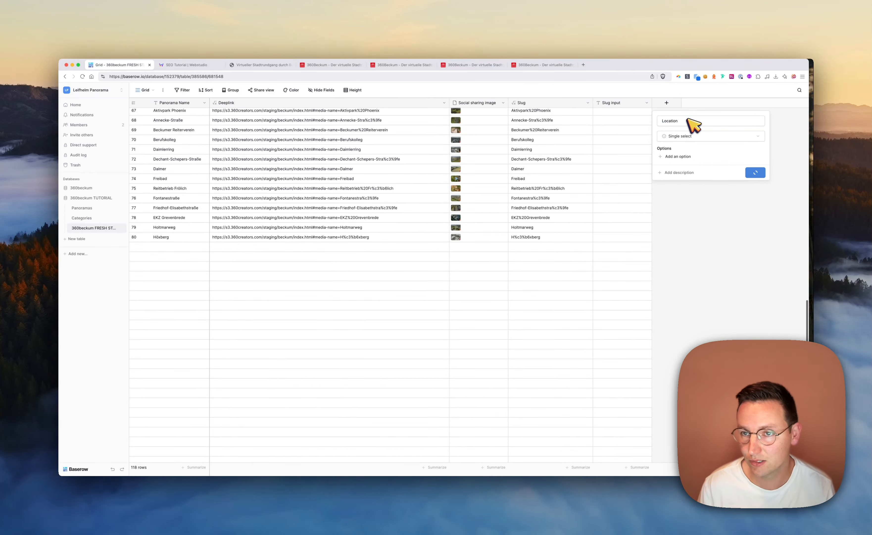
# Create the Location options Beckum, Amsterdam and Berlin in the rows Aktivpark Phoenix, Annecke-Straße and Beckumer Reiterverein
pyautogui.click(675, 112)
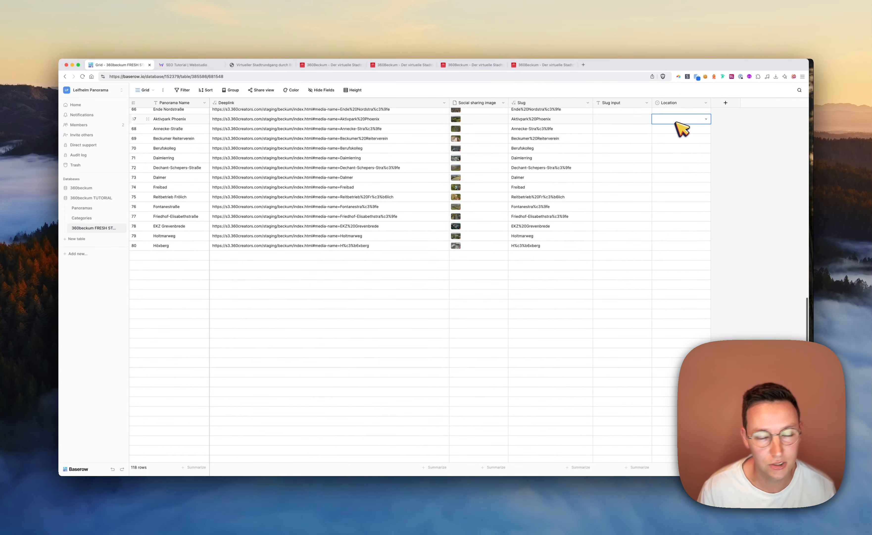
pyautogui.press('Return')
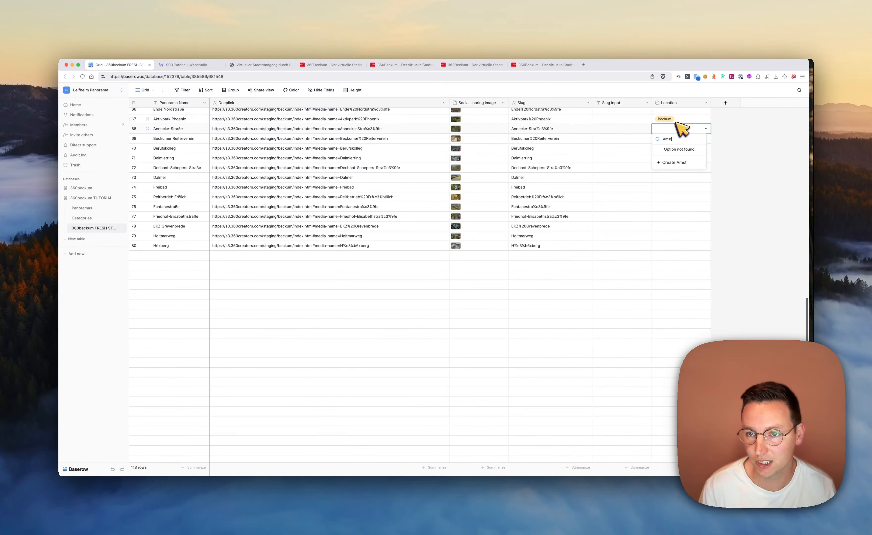
pyautogui.click(677, 162)
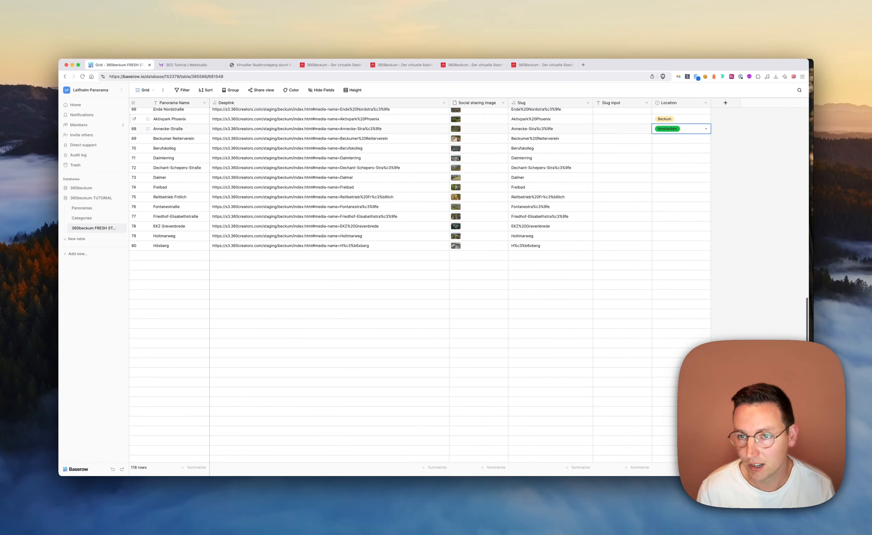
pyautogui.click(678, 172)
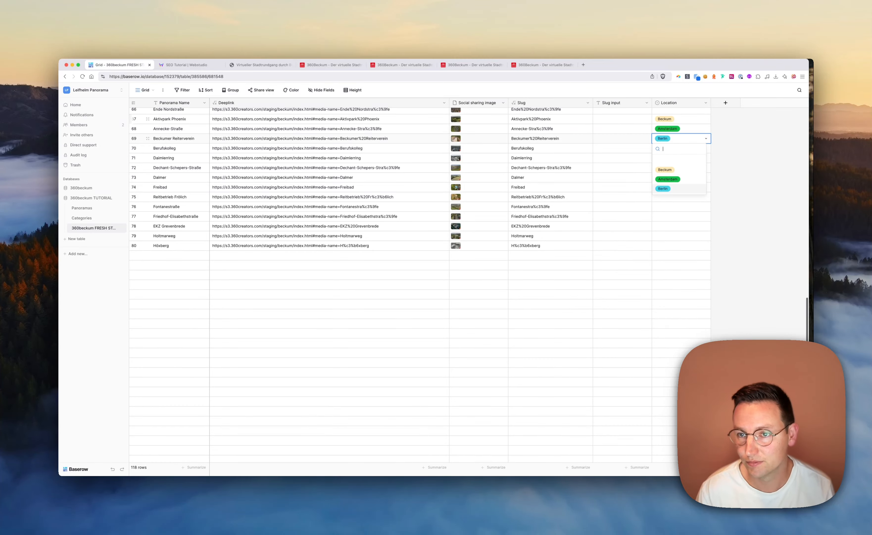
pyautogui.click(660, 262)
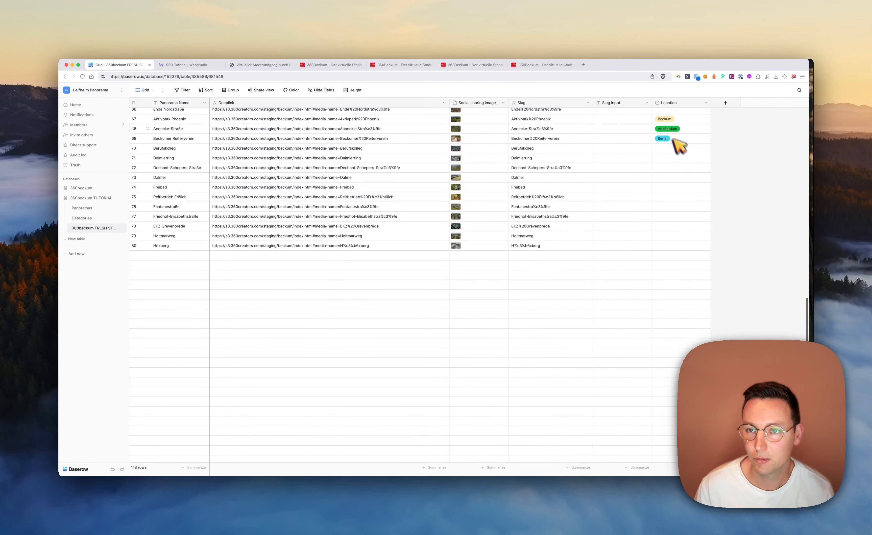
# Return to Webstudio and try appending + "in location " + to the page title expression
pyautogui.hotkey('ctrl', 'Tab')
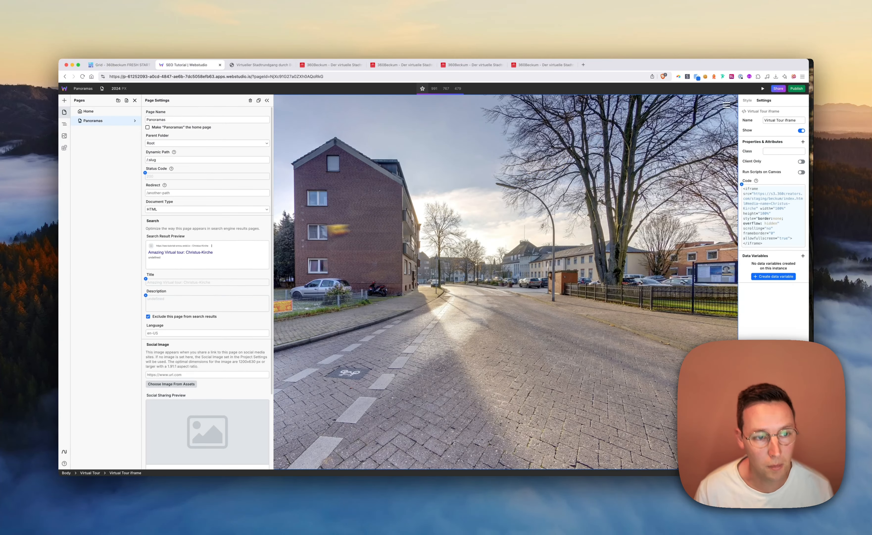
pyautogui.click(146, 279)
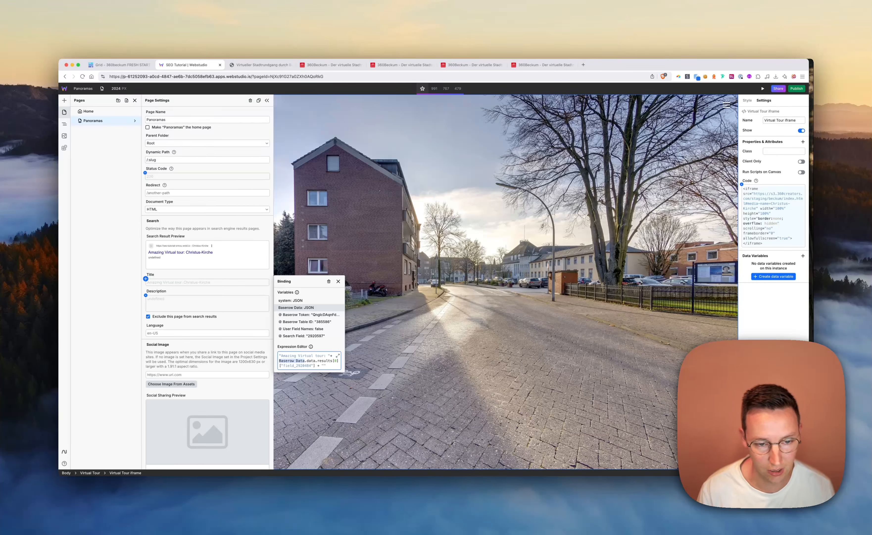
pyautogui.write('cation')
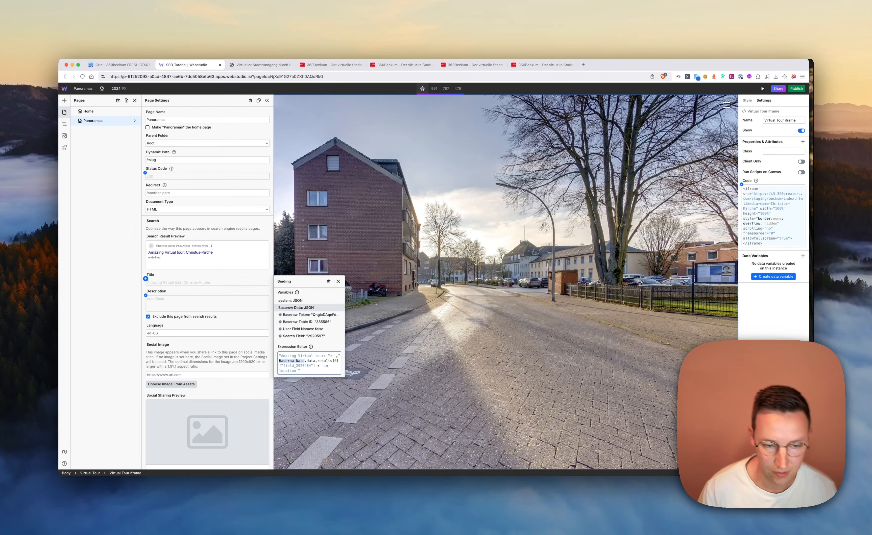
pyautogui.click(246, 291)
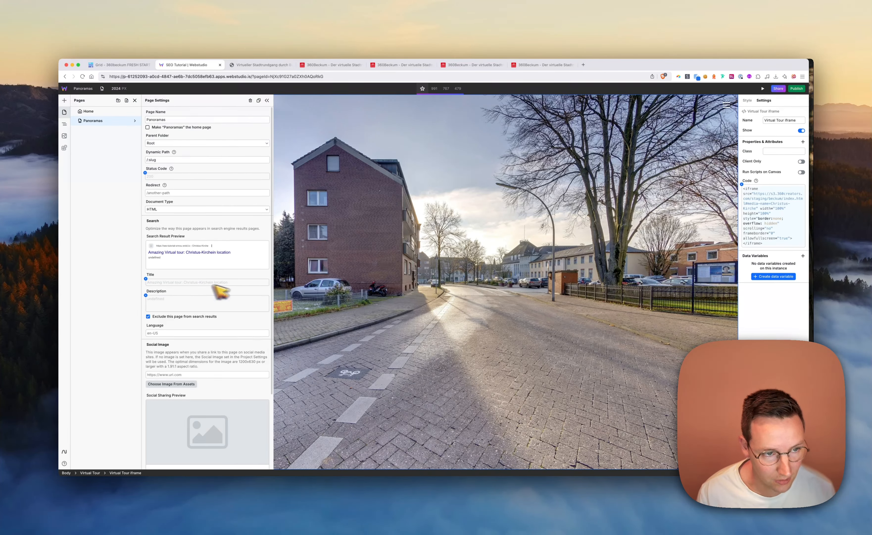
pyautogui.click(146, 279)
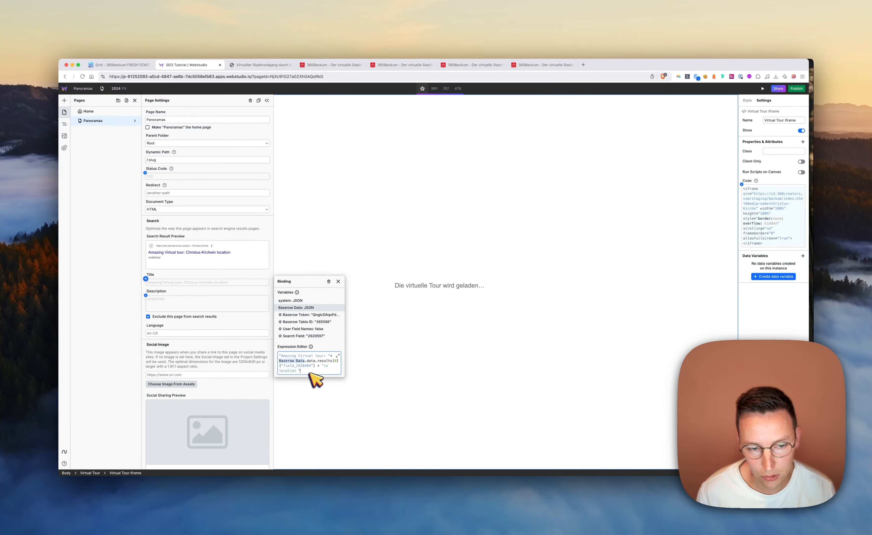
pyautogui.write('+')
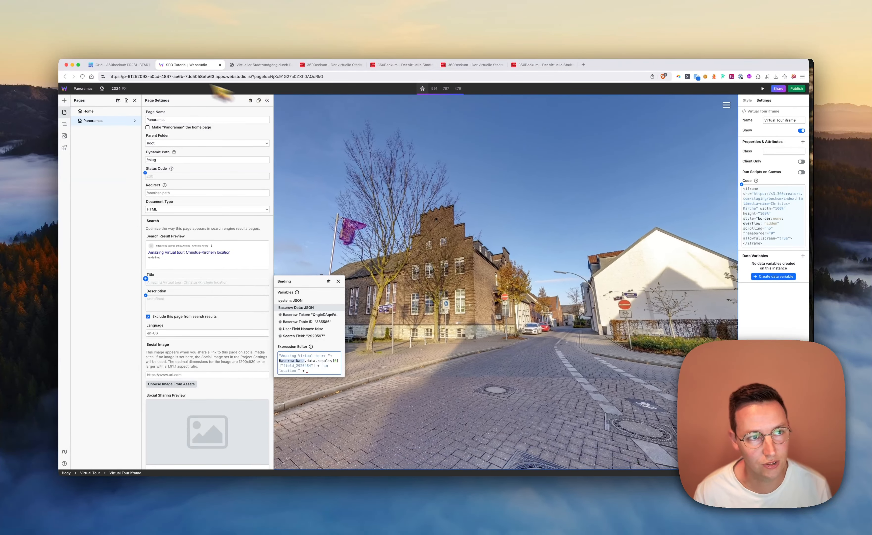
# Check the Baserow table, remove the appended location text from the title expression and close the binding
pyautogui.click(128, 64)
pyautogui.click(189, 66)
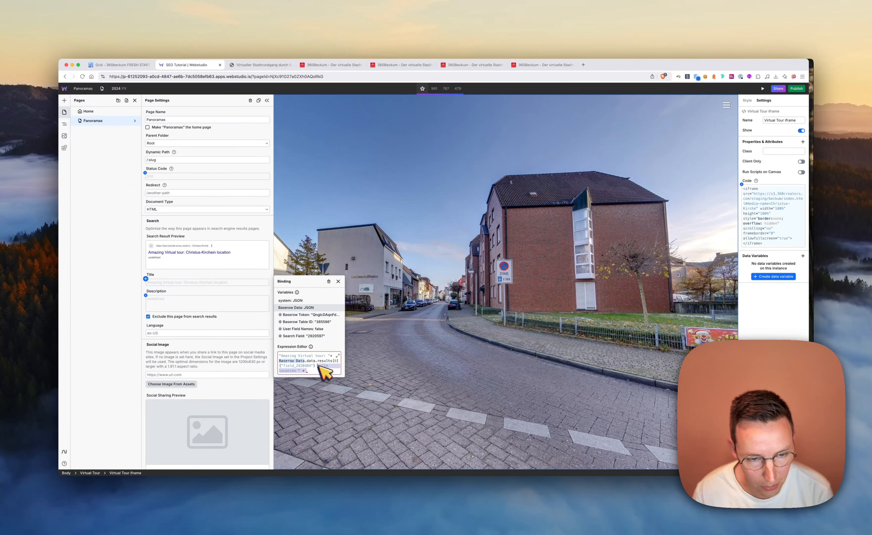
pyautogui.click(110, 292)
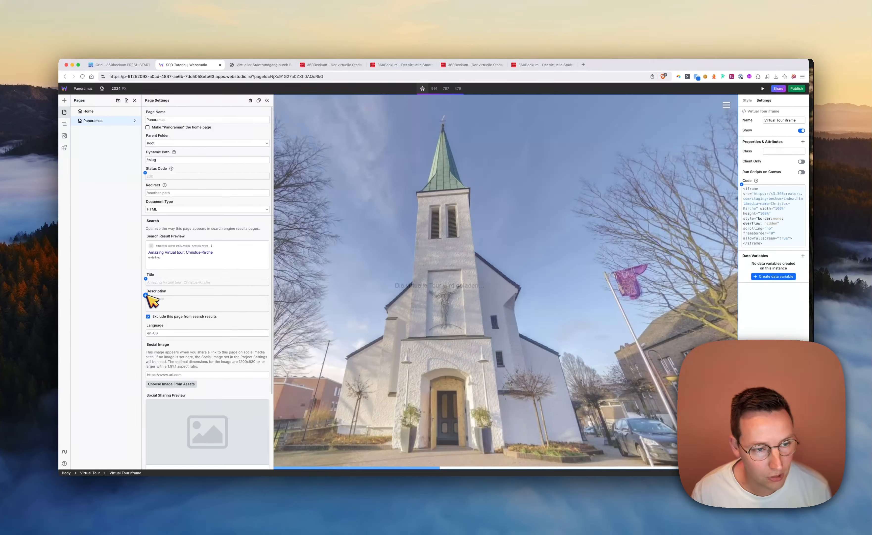
# Set the page description to "Der virtuelle Stadtrundgang zeigt Beckum und die umliegenden Stadtteile Neubeckum, Roland und Vellern auf interaktive Weise in 360°. Schau vorbei!"
pyautogui.click(146, 295)
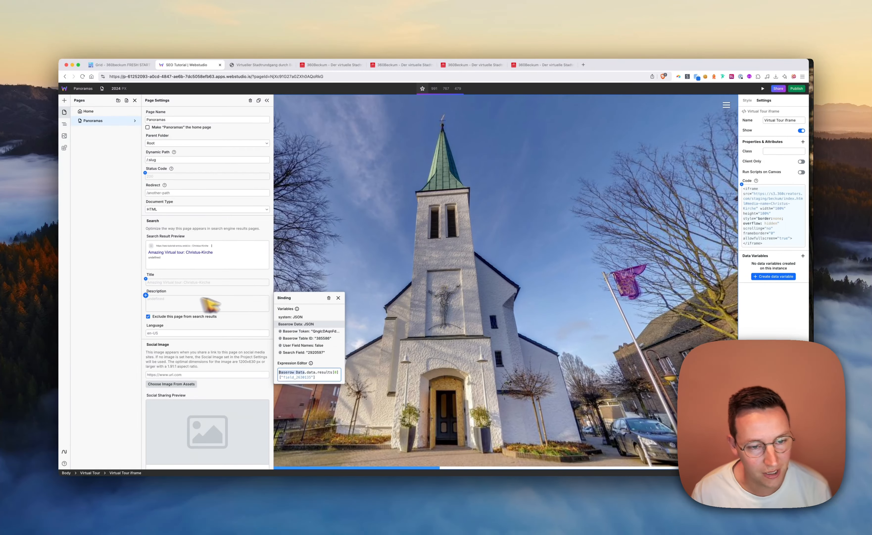
pyautogui.tripleClick(322, 376)
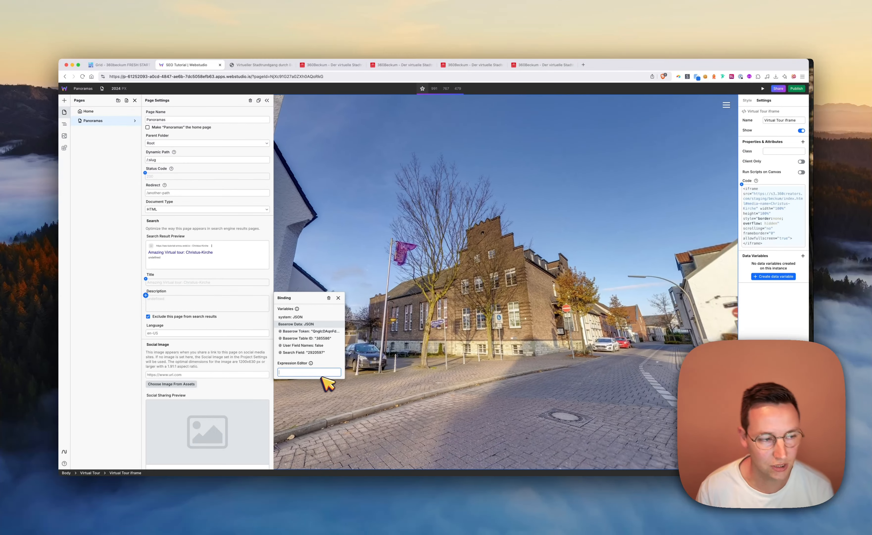
pyautogui.press('BackSpace')
pyautogui.press('super+Tab')
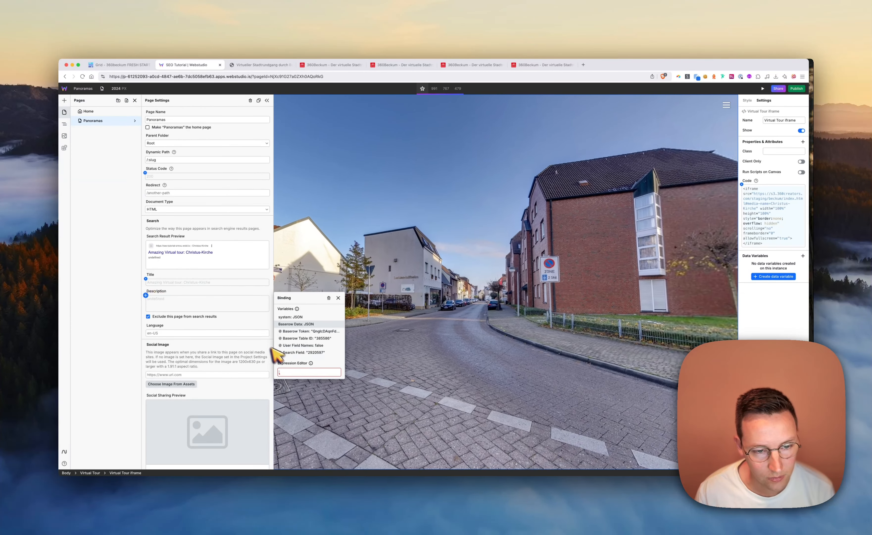
pyautogui.click(296, 373)
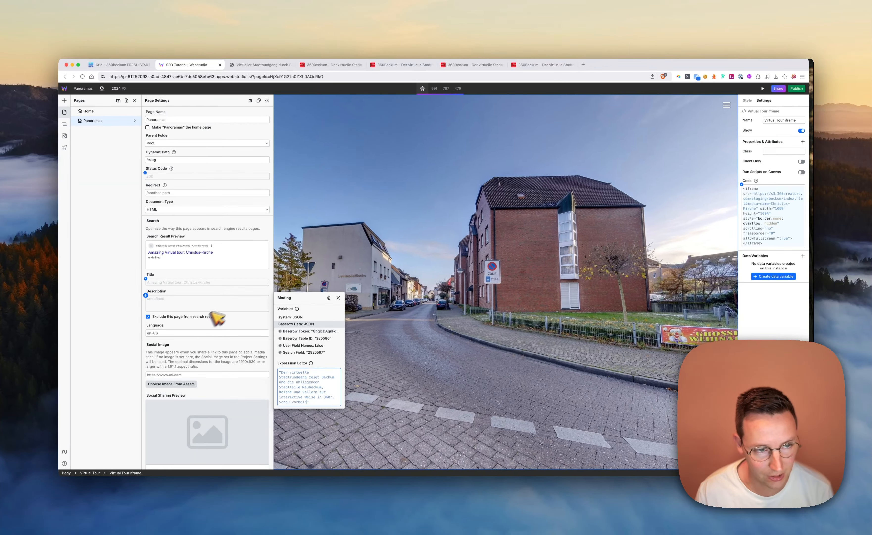
pyautogui.click(239, 307)
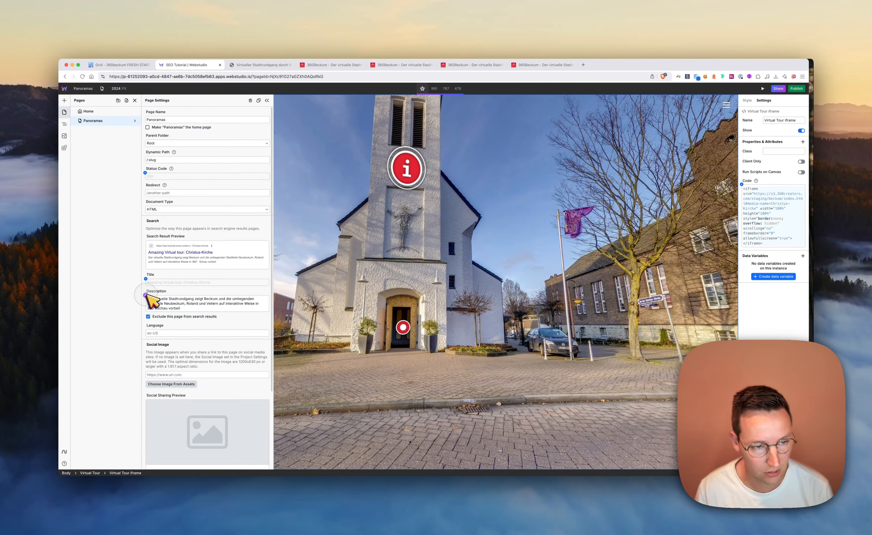
# Insert Baserow Data.data.results[0]["field_2920484"] in front of the text in the description's binding expression
pyautogui.click(146, 296)
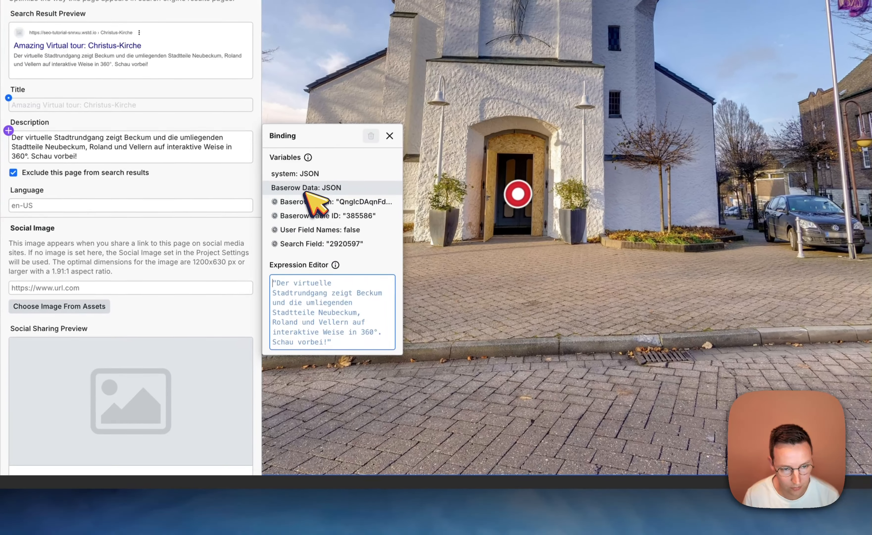
pyautogui.click(296, 323)
pyautogui.write('.data.')
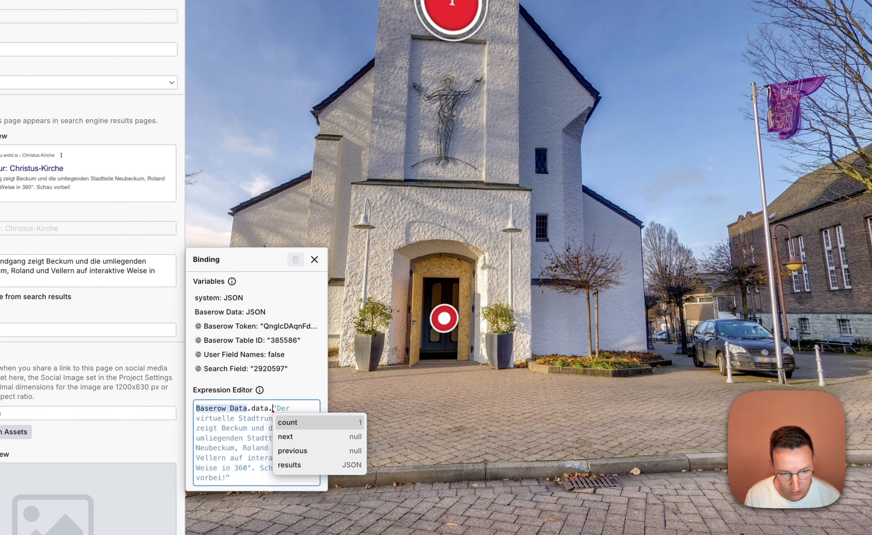
pyautogui.write('results')
pyautogui.press('Return')
pyautogui.write('.')
pyautogui.press('Return')
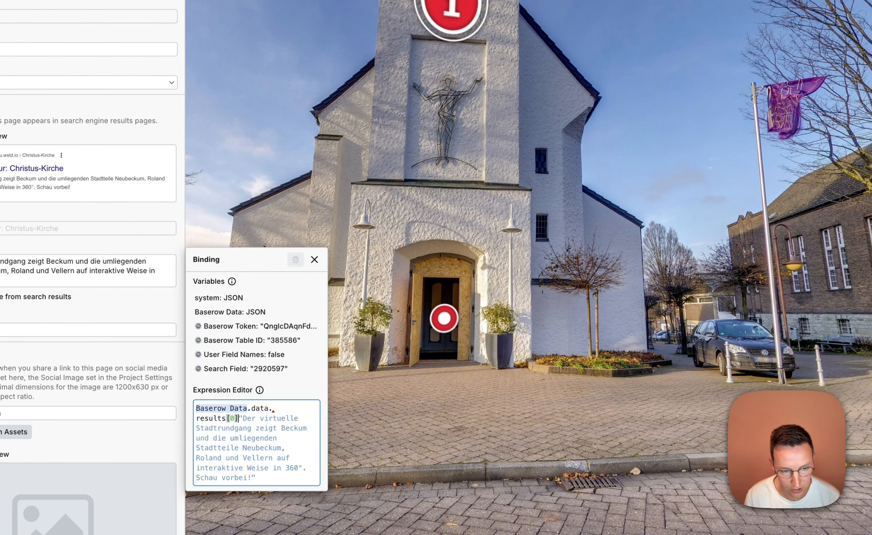
pyautogui.write('.')
pyautogui.press('Return')
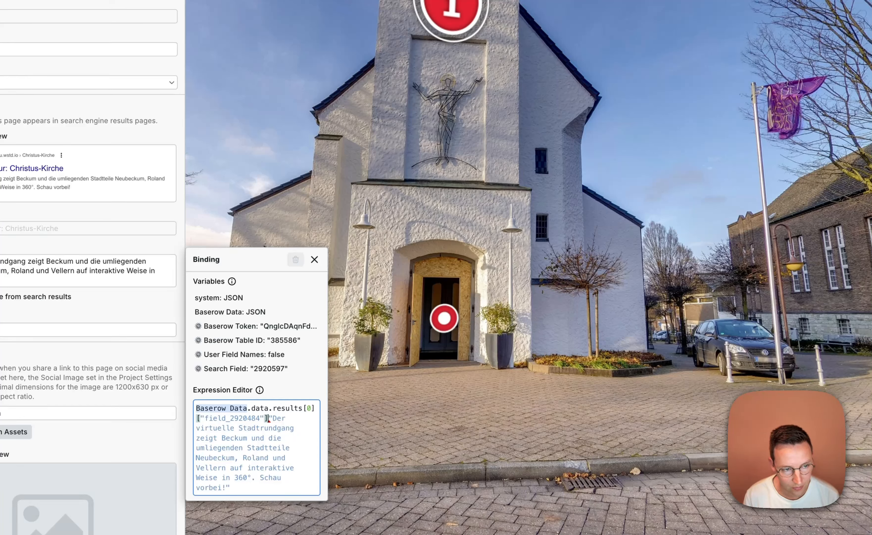
# Insert "is available in" at the start of the quoted text after the Baserow field in the description expression and close the binding
pyautogui.write('is available in')
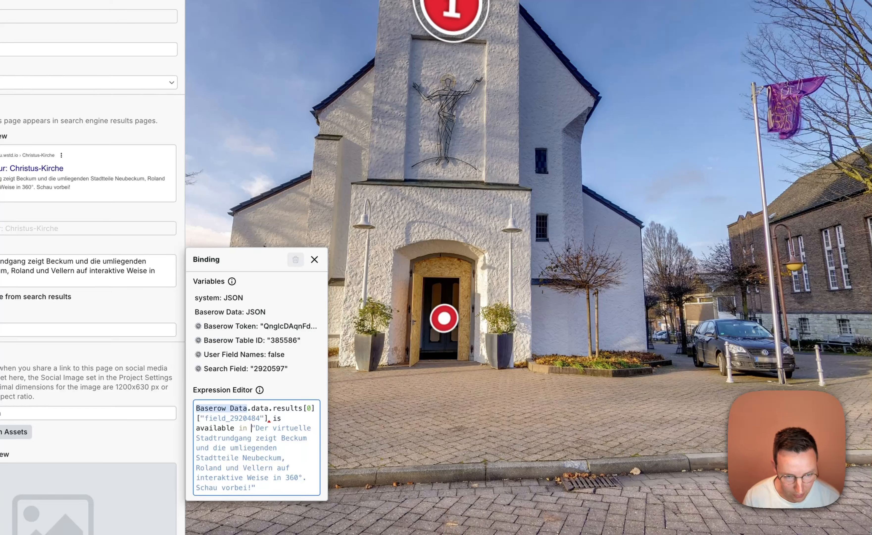
pyautogui.press('Delete')
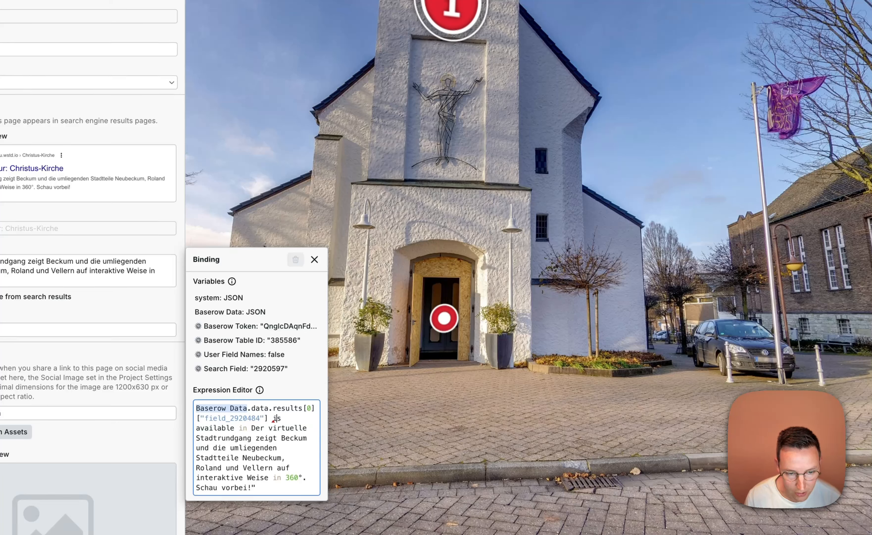
pyautogui.write('"')
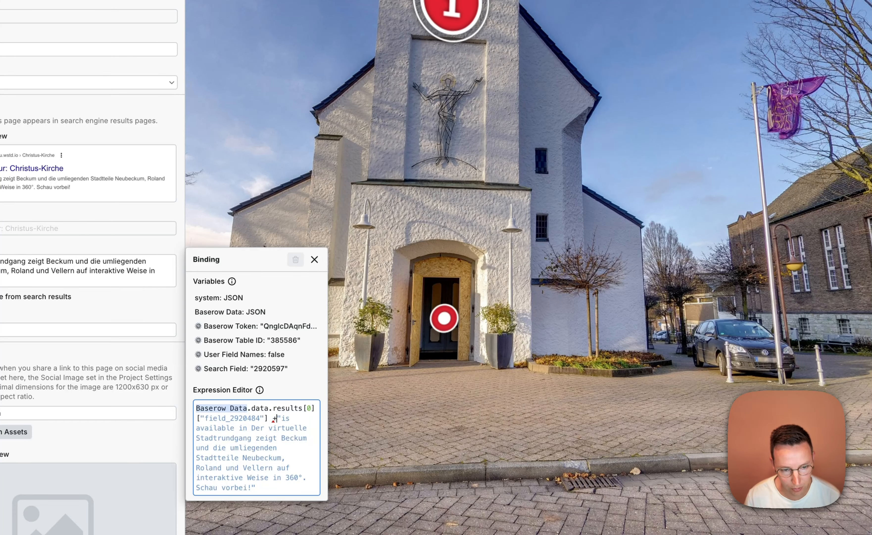
pyautogui.click(154, 304)
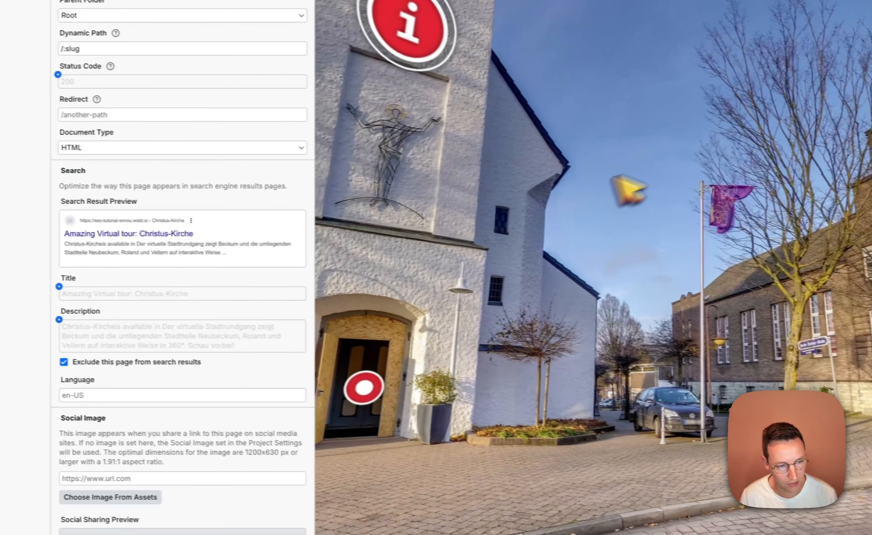
# Set the page language to de-DE
pyautogui.click(136, 394)
pyautogui.write('de-E')
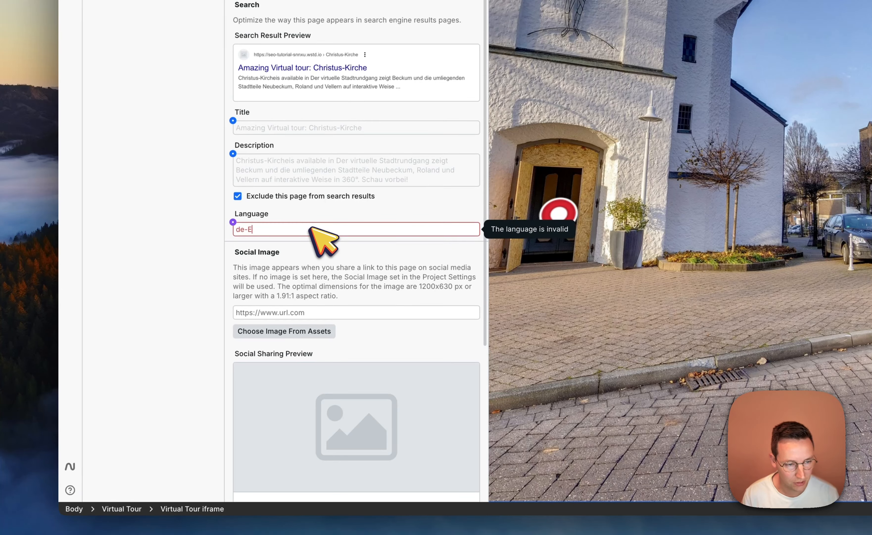
pyautogui.press('BackSpace')
pyautogui.write('DE')
pyautogui.click(124, 195)
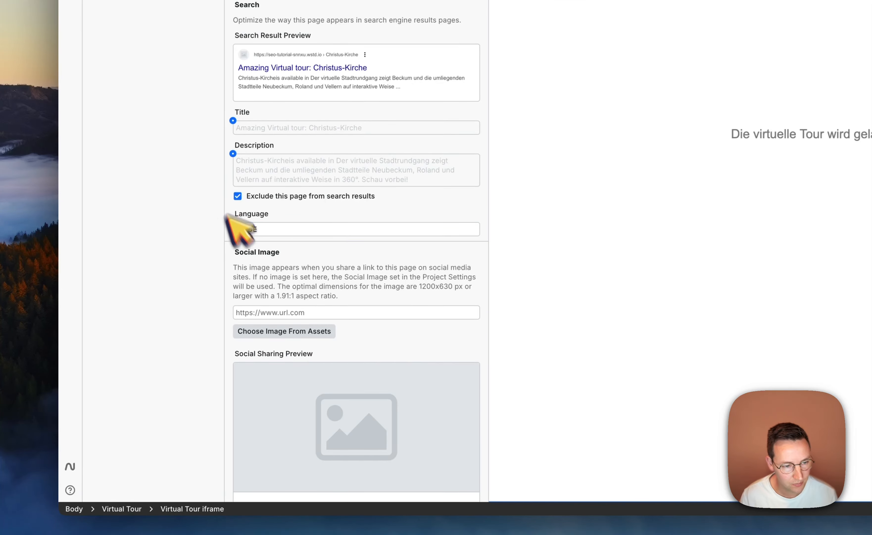
# Look up the Social sharing image field in Baserow and bind the social image to Baserow Data.data.results[0]["field_2920591"]
pyautogui.scroll(-4, 289, 288)
pyautogui.scroll(4, 292, 279)
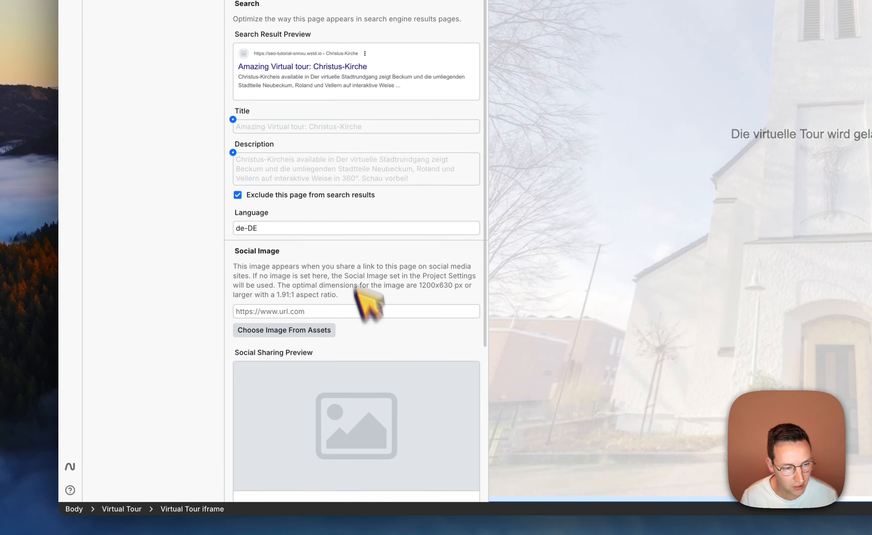
pyautogui.scroll(-3, 356, 290)
pyautogui.click(281, 195)
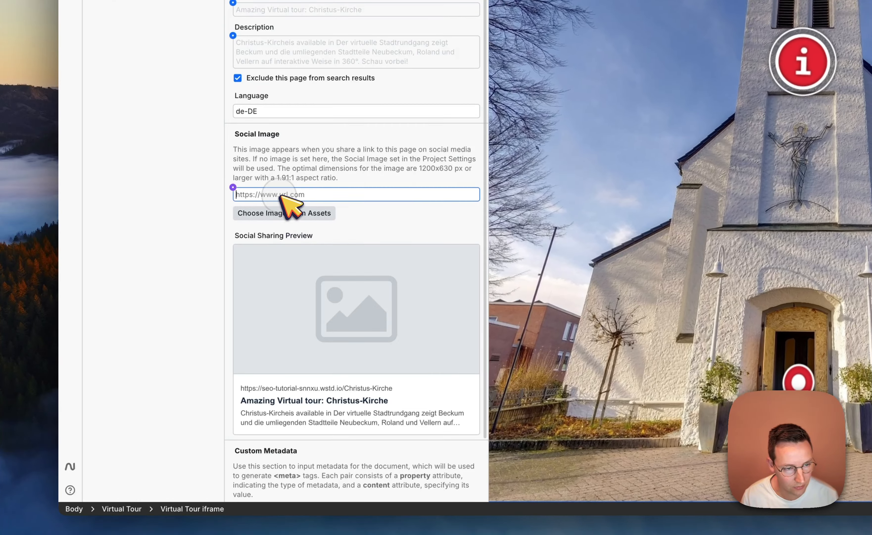
pyautogui.click(233, 187)
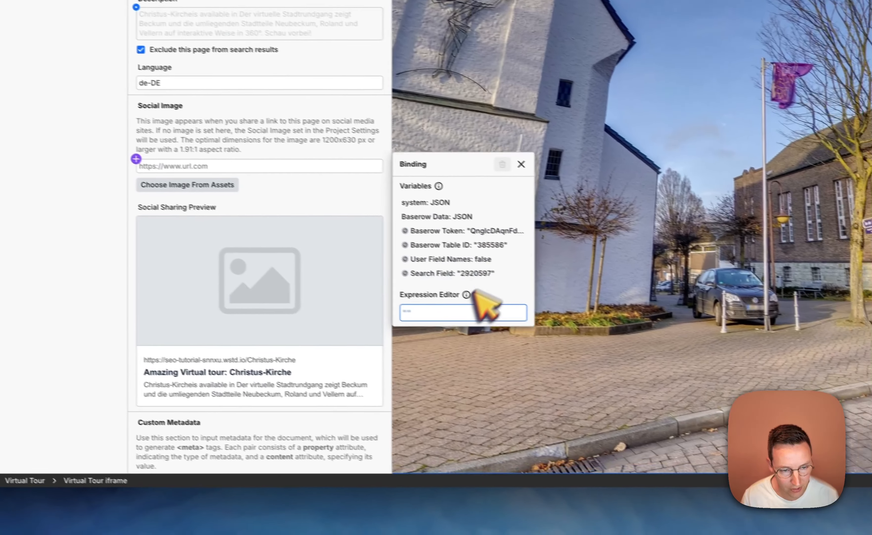
pyautogui.click(440, 216)
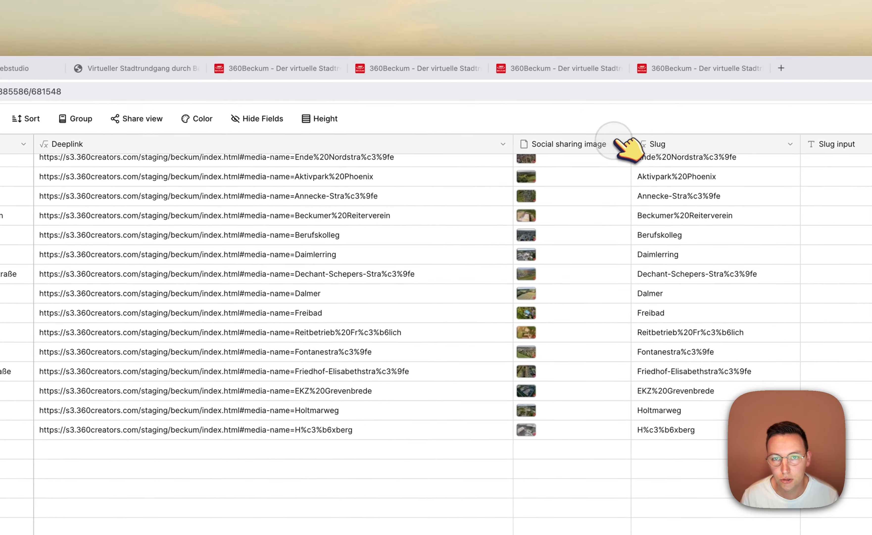
pyautogui.click(617, 143)
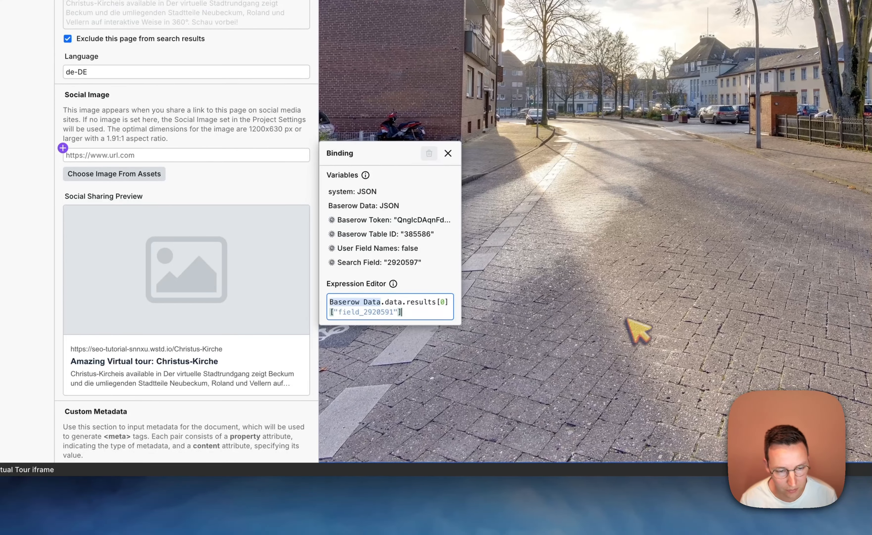
pyautogui.click(268, 194)
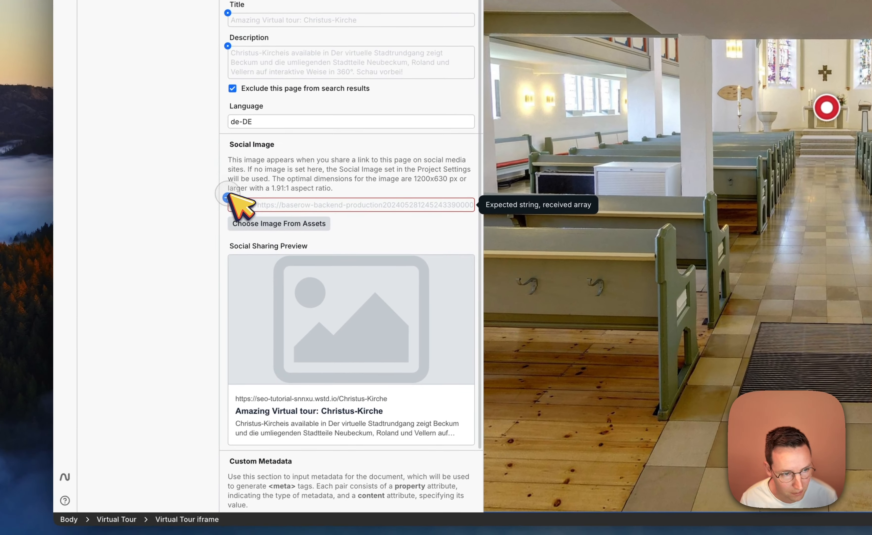
# Extend the social image expression with [0].url so it uses the first file's URL, and close the binding
pyautogui.click(233, 250)
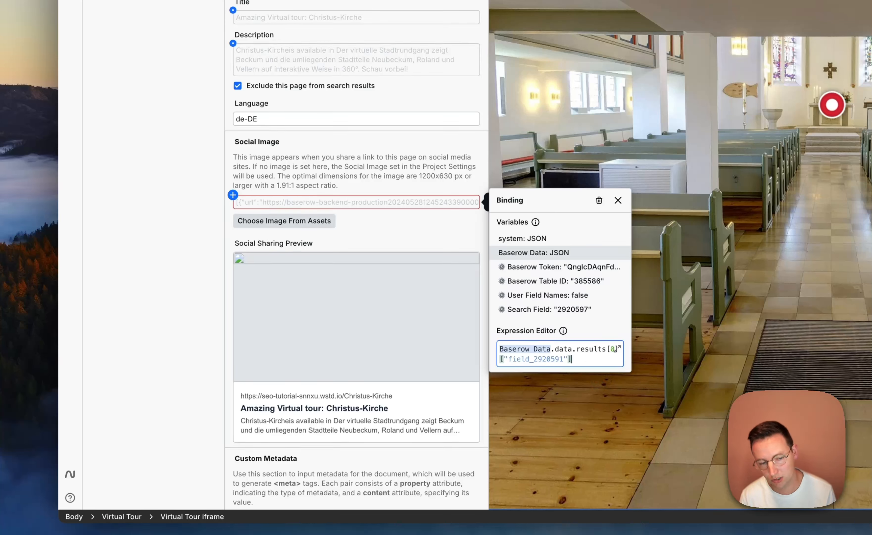
pyautogui.write('.')
pyautogui.press('Return')
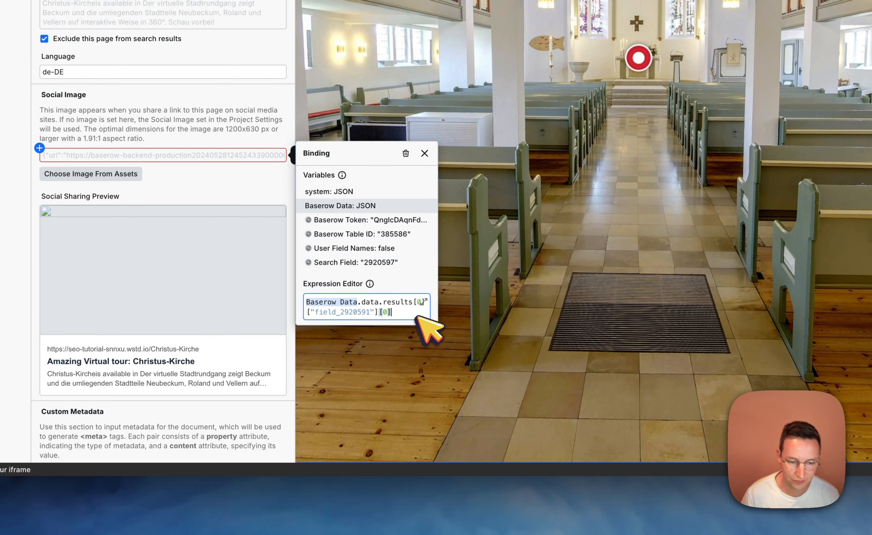
pyautogui.write('.')
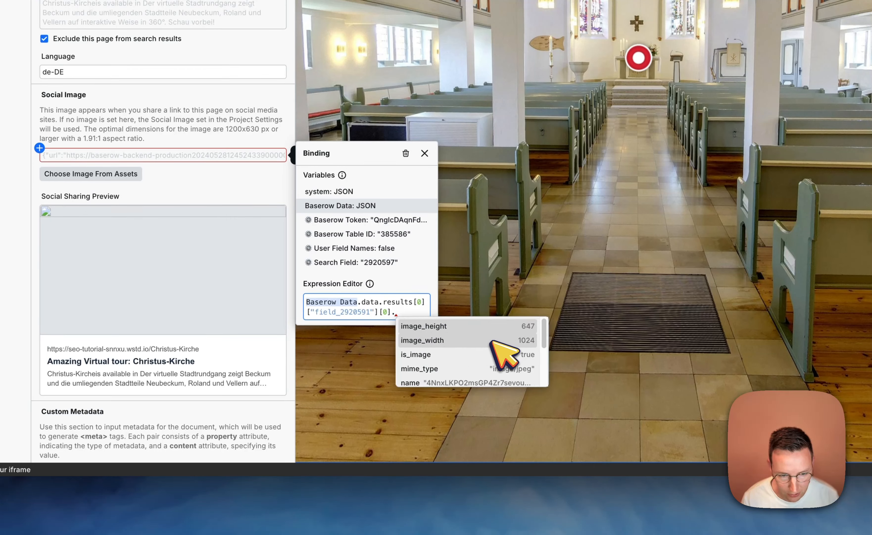
pyautogui.scroll(-5, 537, 348)
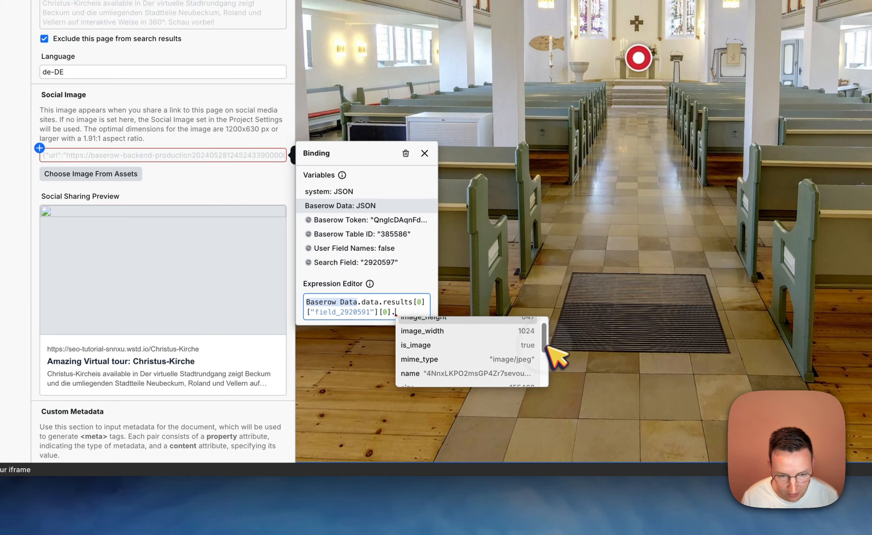
pyautogui.scroll(-1, 553, 387)
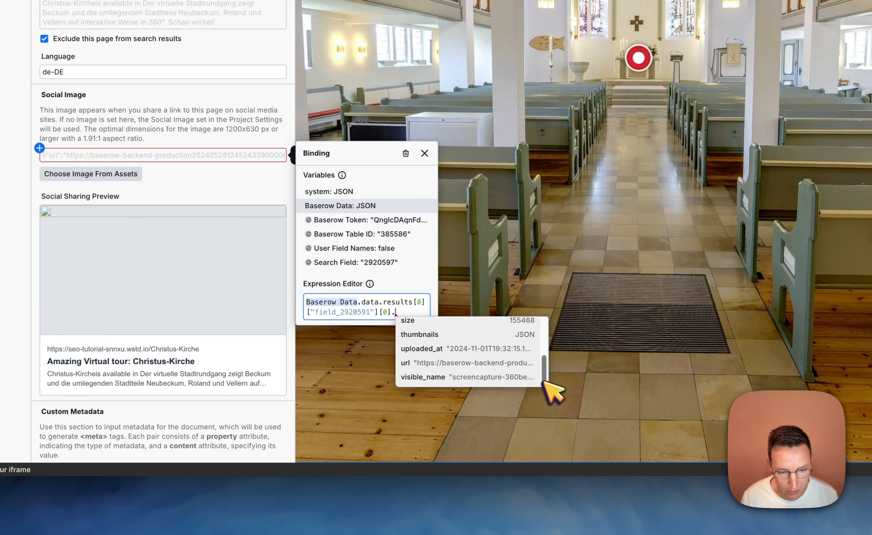
pyautogui.click(483, 362)
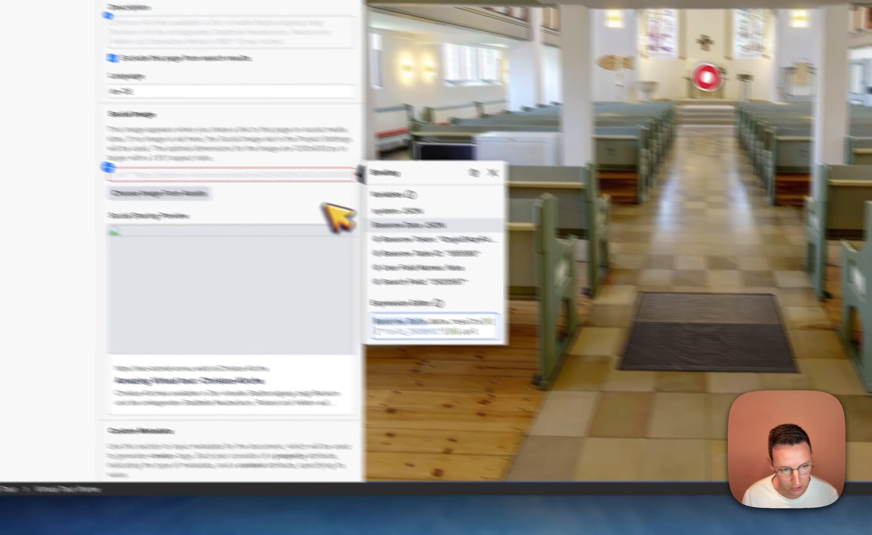
pyautogui.click(243, 185)
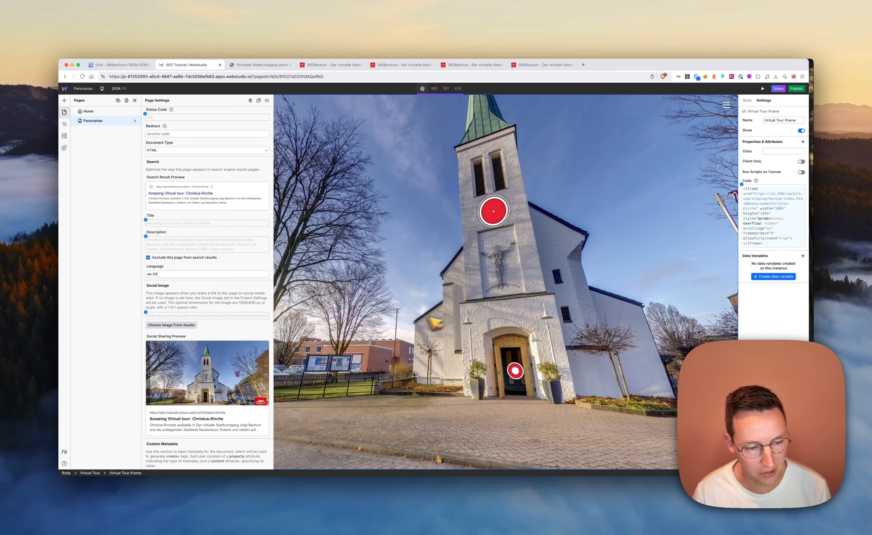
pyautogui.scroll(-3, 230, 361)
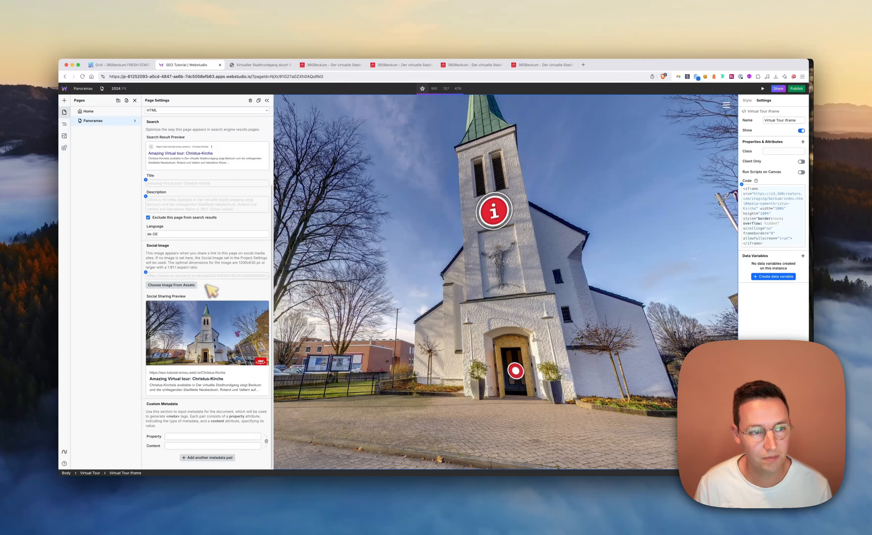
pyautogui.scroll(4, 158, 286)
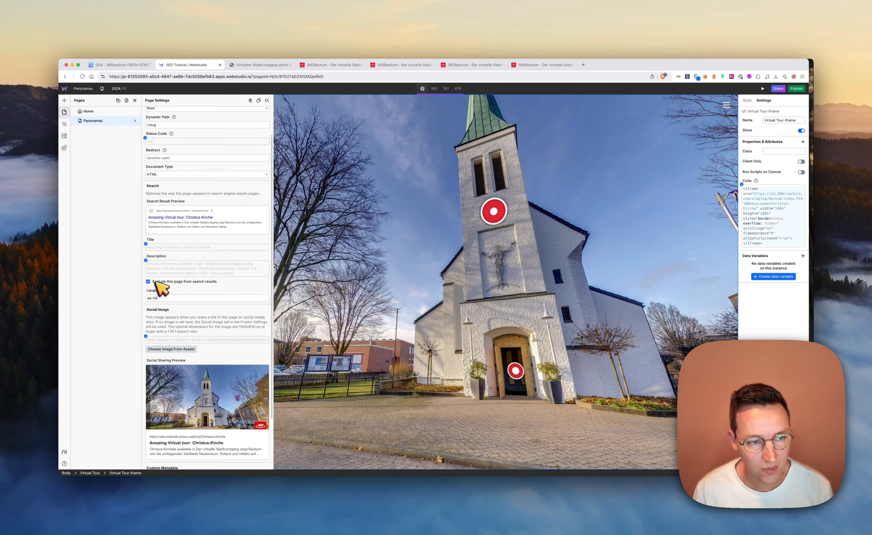
pyautogui.scroll(-4, 161, 287)
pyautogui.scroll(6, 163, 286)
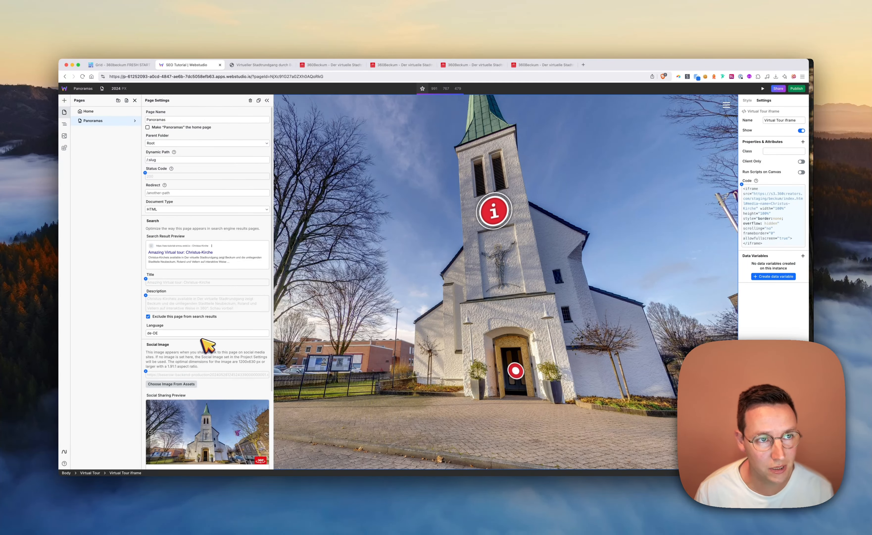
# Switch to the Baserow table and copy the slug of the Karl-Heinz-Buhne-Platz panorama
pyautogui.hotkey('ctrl', 'shift', 'Tab')
pyautogui.click(345, 190)
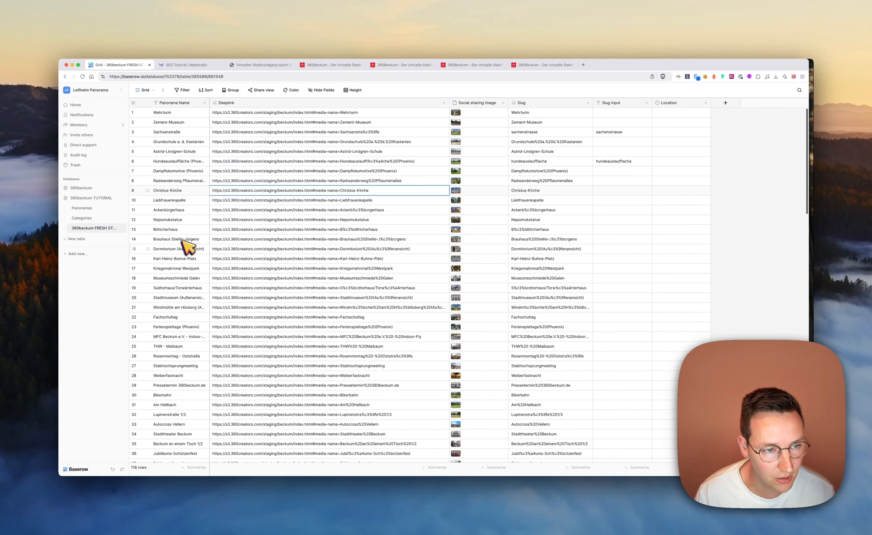
pyautogui.click(173, 259)
pyautogui.click(540, 261)
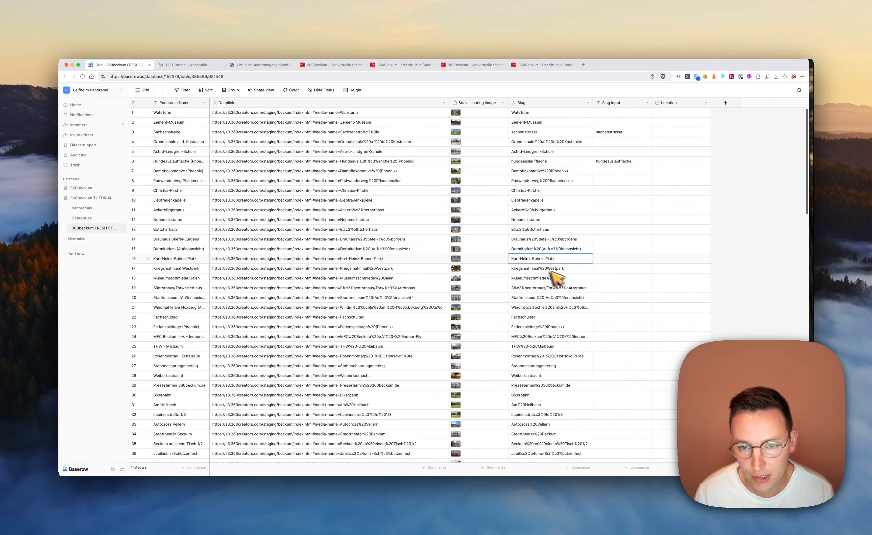
# Return to Webstudio, load the Panoramas page with the slug Karl-Heinz-Buhne-Platz, and check its search preview, social preview and virtual tour
pyautogui.hotkey('ctrl', 'Tab')
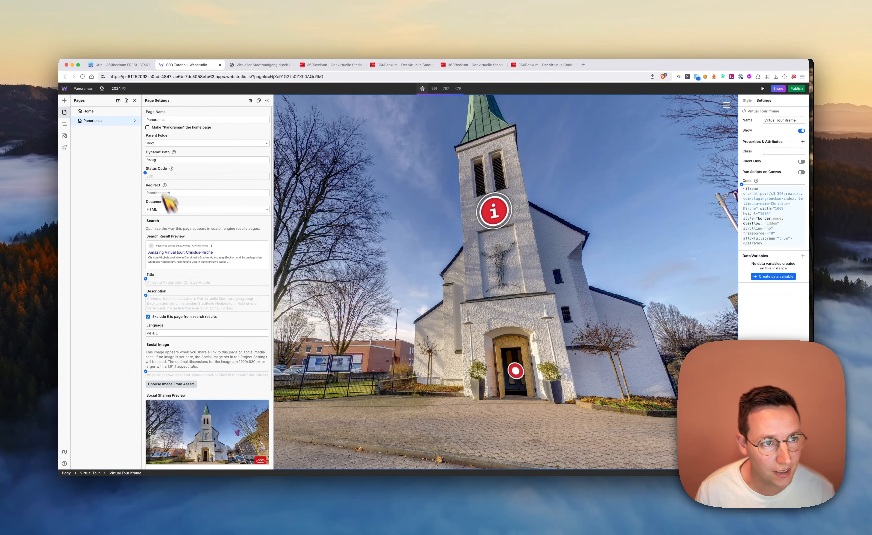
pyautogui.click(102, 89)
pyautogui.write('Karl-Heinz-Buhne-Platz')
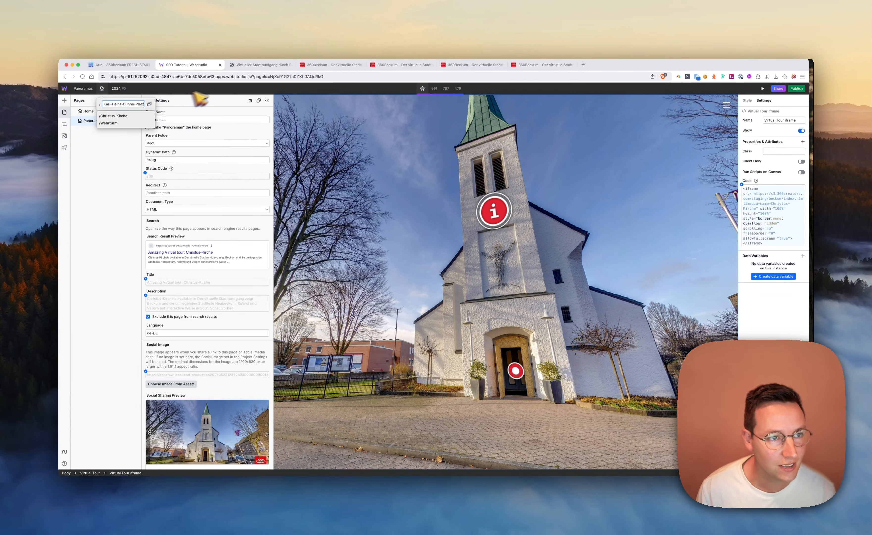
pyautogui.press('Return')
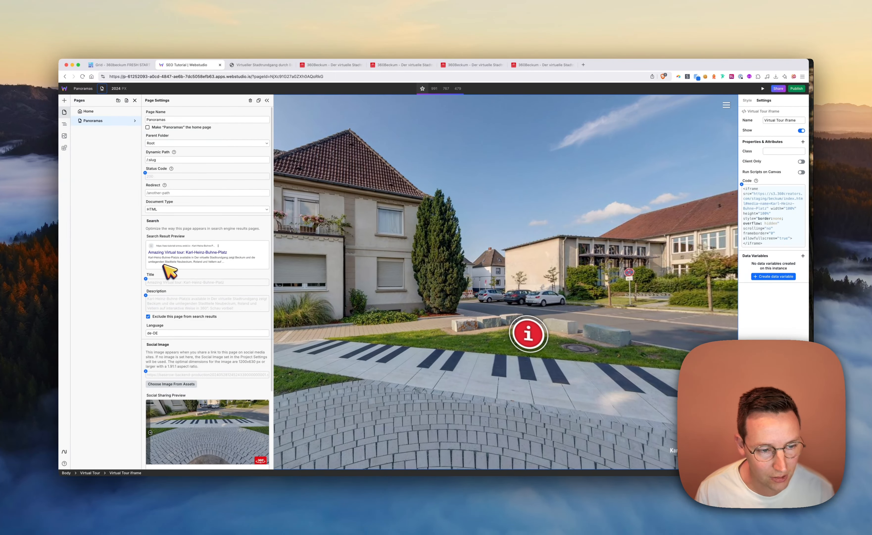
pyautogui.scroll(-2, 164, 267)
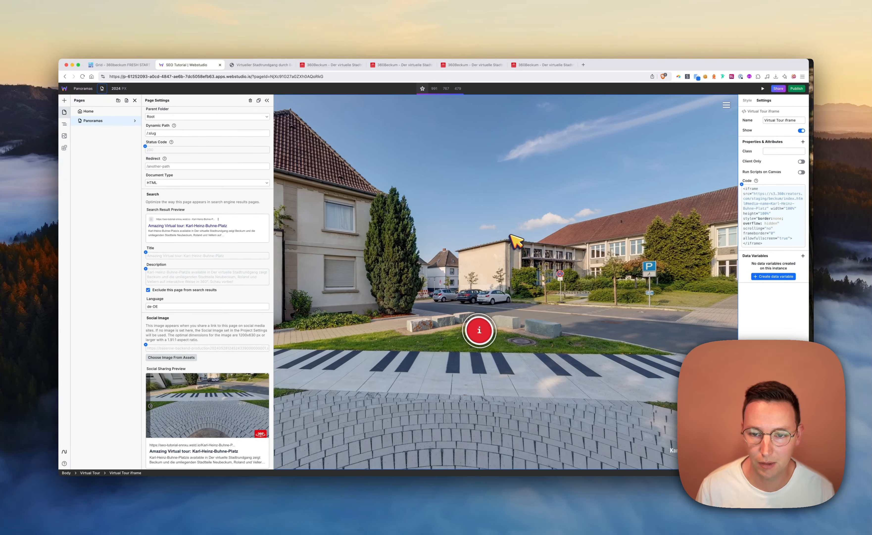
pyautogui.moveTo(511, 237); pyautogui.dragTo(600, 212)
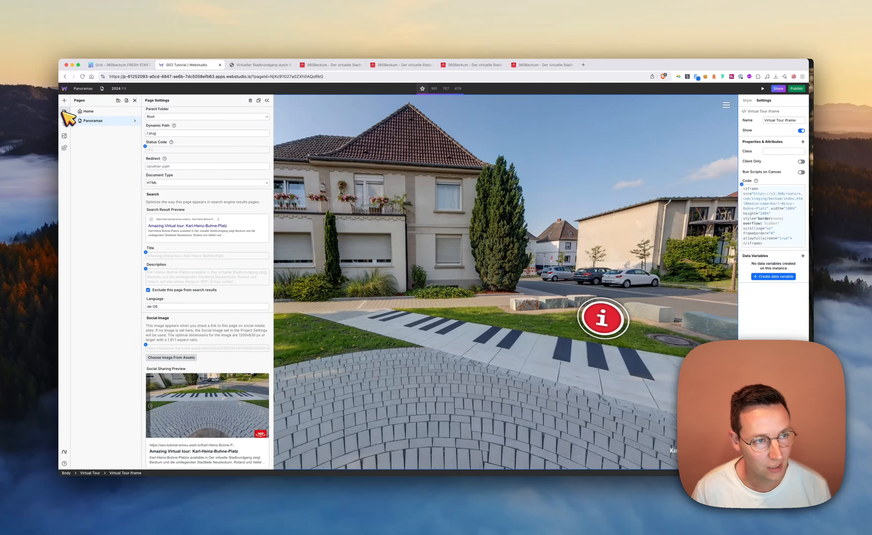
# Add the Sitemap page from the CMS Sitemap marketplace template and show the project's pages
pyautogui.click(64, 148)
pyautogui.click(103, 113)
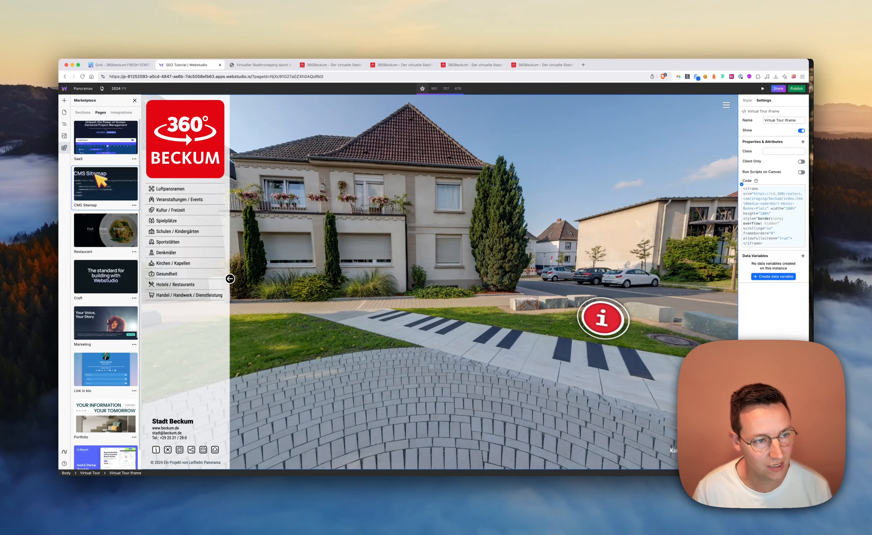
pyautogui.click(97, 180)
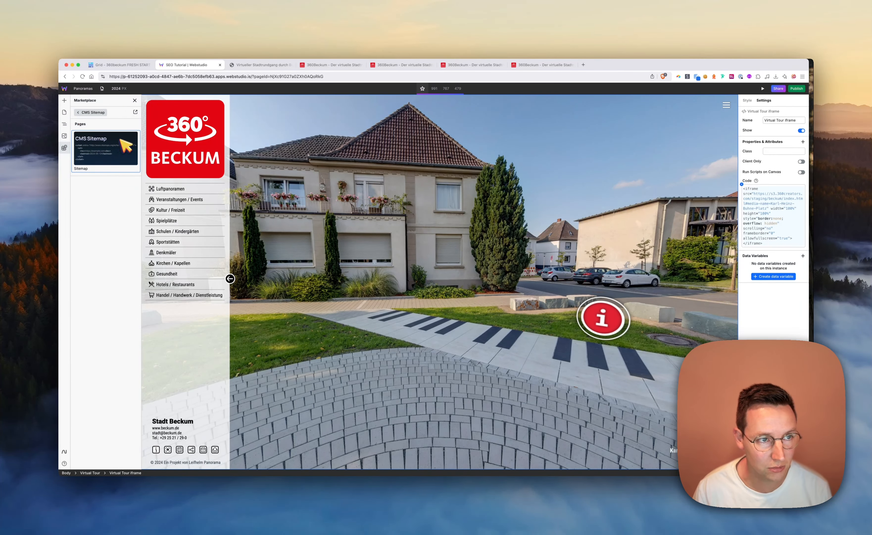
pyautogui.click(112, 159)
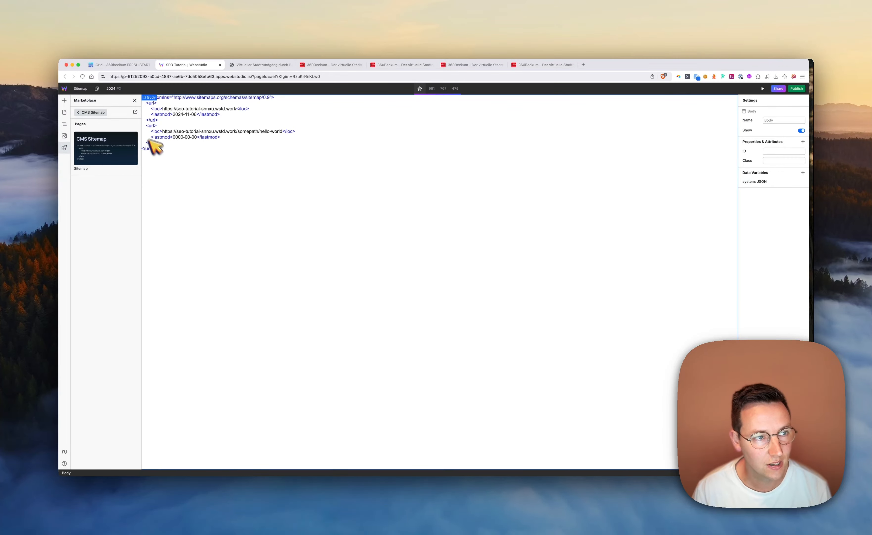
pyautogui.click(64, 112)
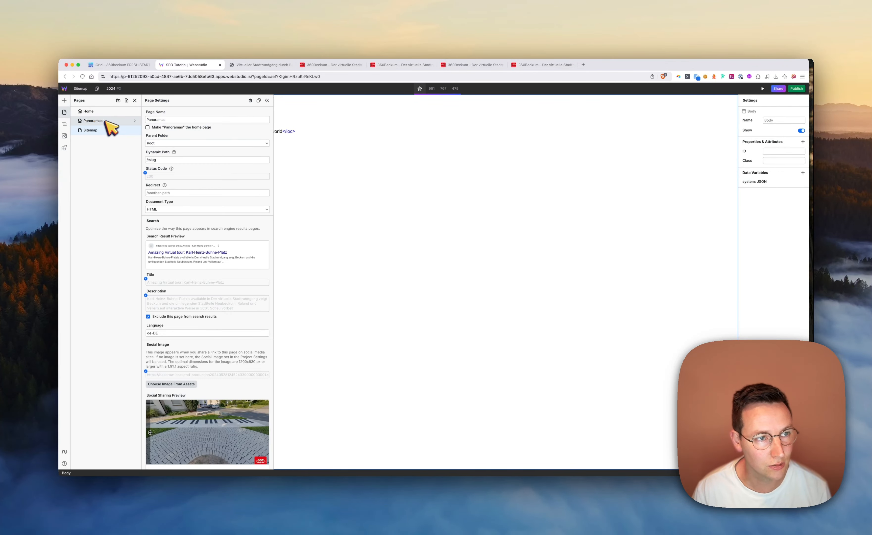